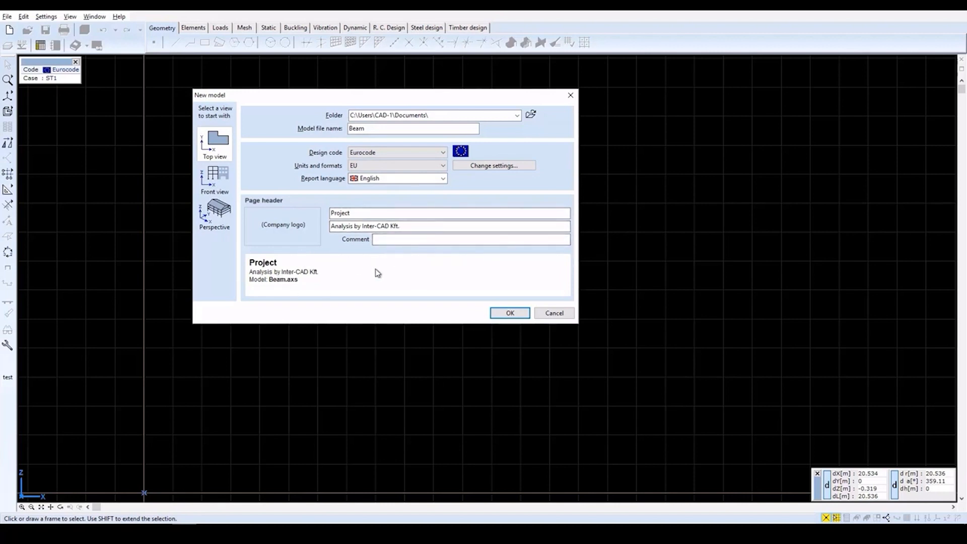
Create the model file Beam with Eurocode as design code and switch to the front (X-Z) view
click(509, 314)
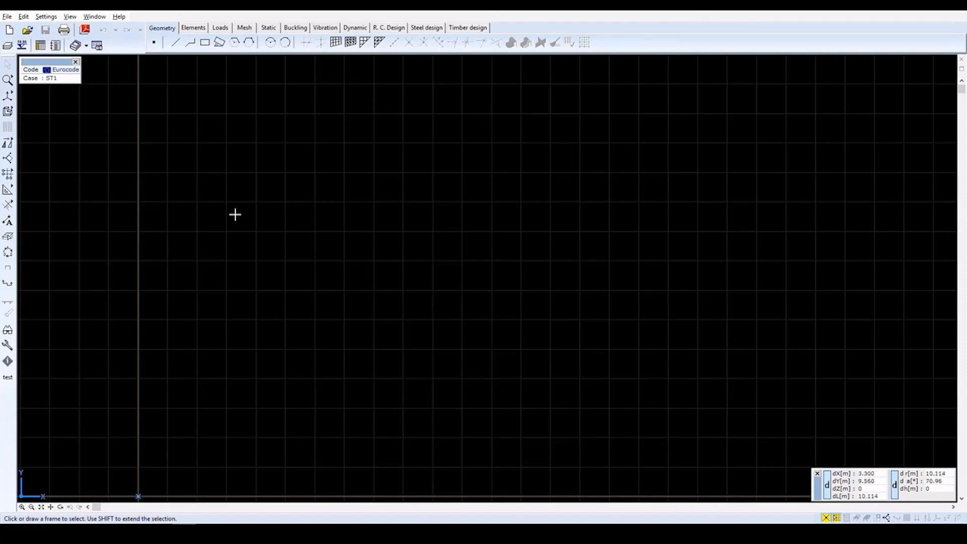
mouse_move(8, 95)
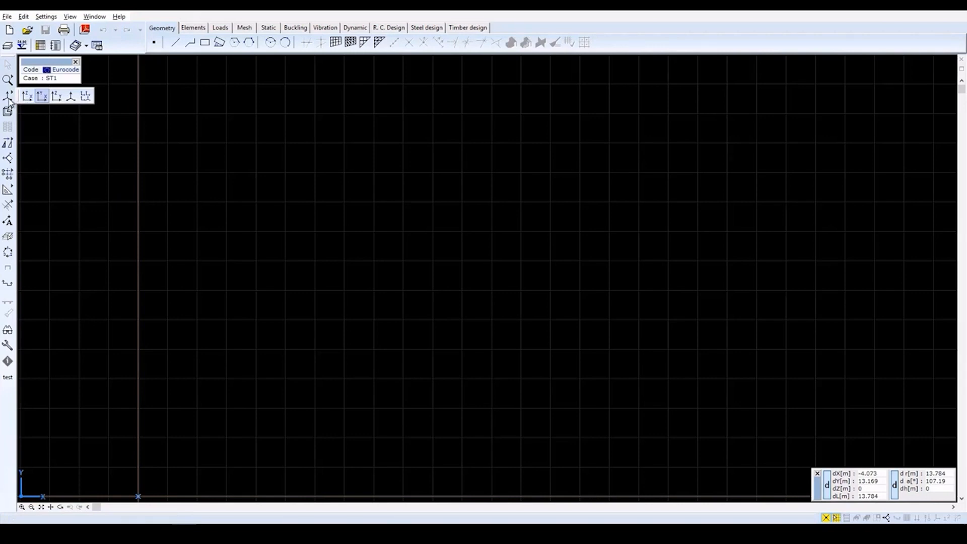
click(28, 97)
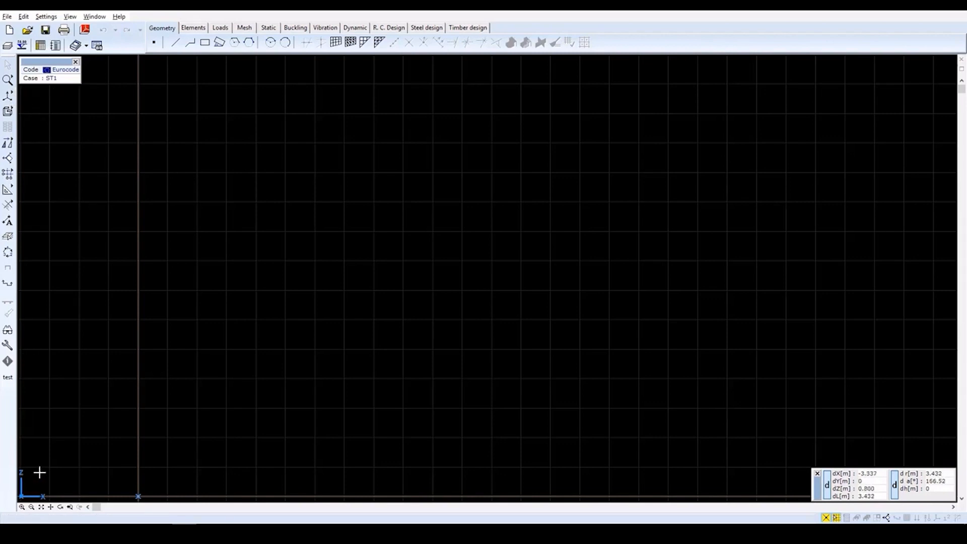
click(962, 499)
click(962, 500)
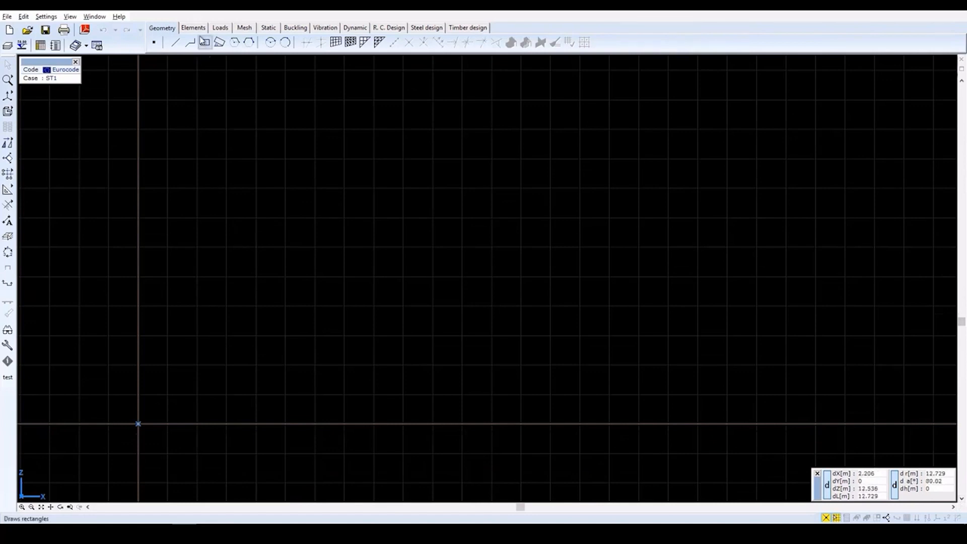
Start drawing a beam object directly and open the cross-section editor to define its section
click(194, 28)
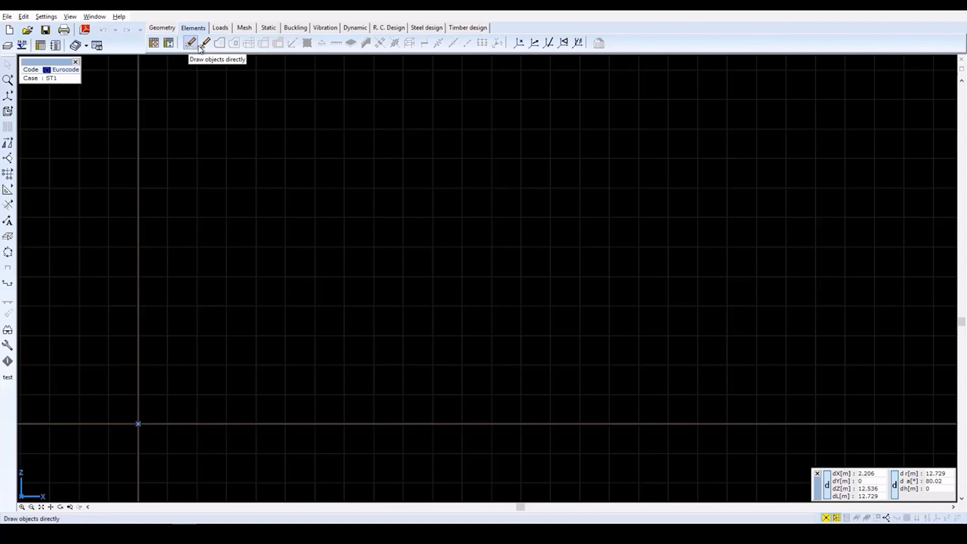
click(190, 45)
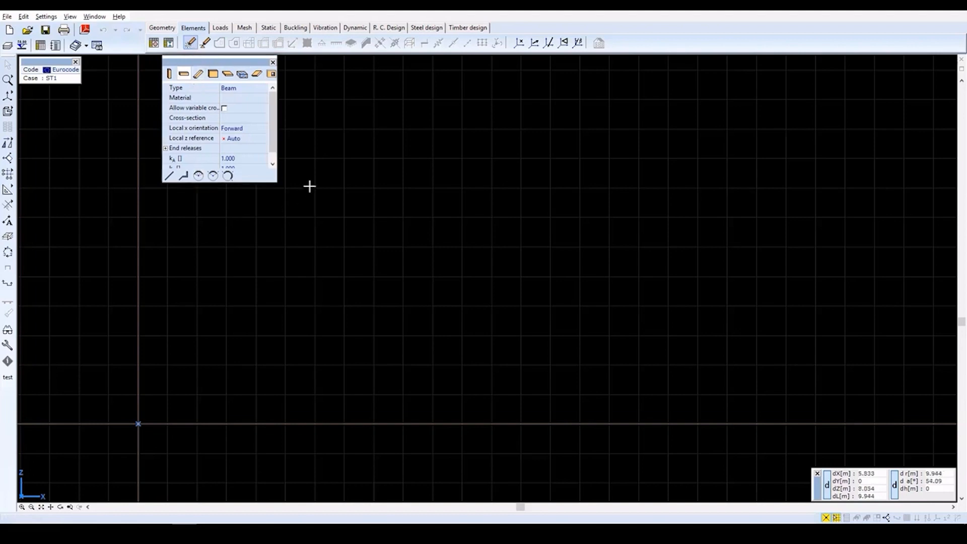
click(183, 74)
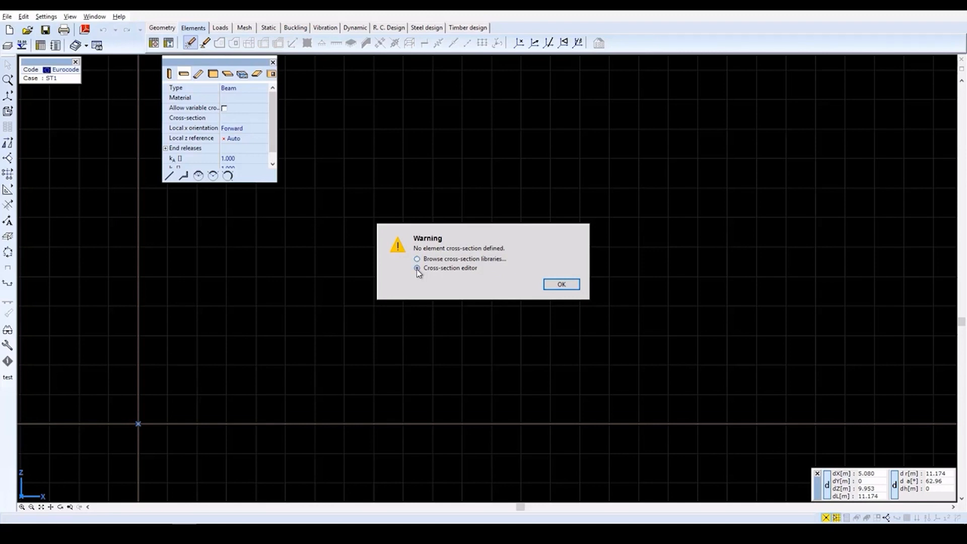
click(558, 283)
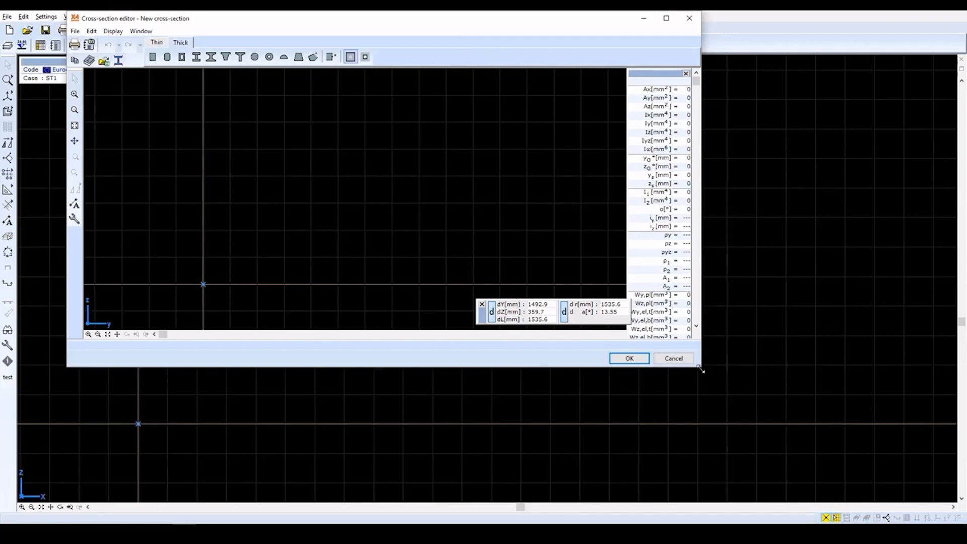
drag(704, 365, 776, 438)
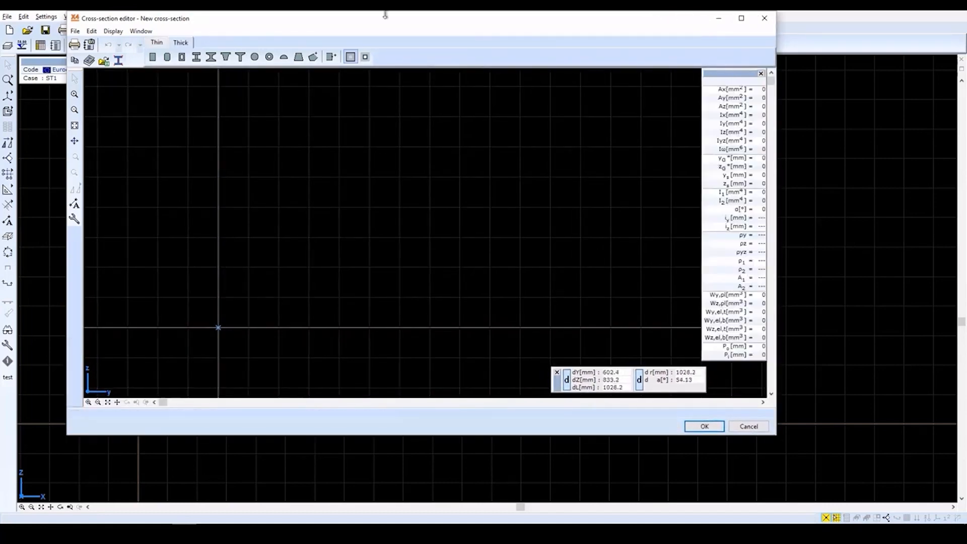
drag(382, 21, 442, 70)
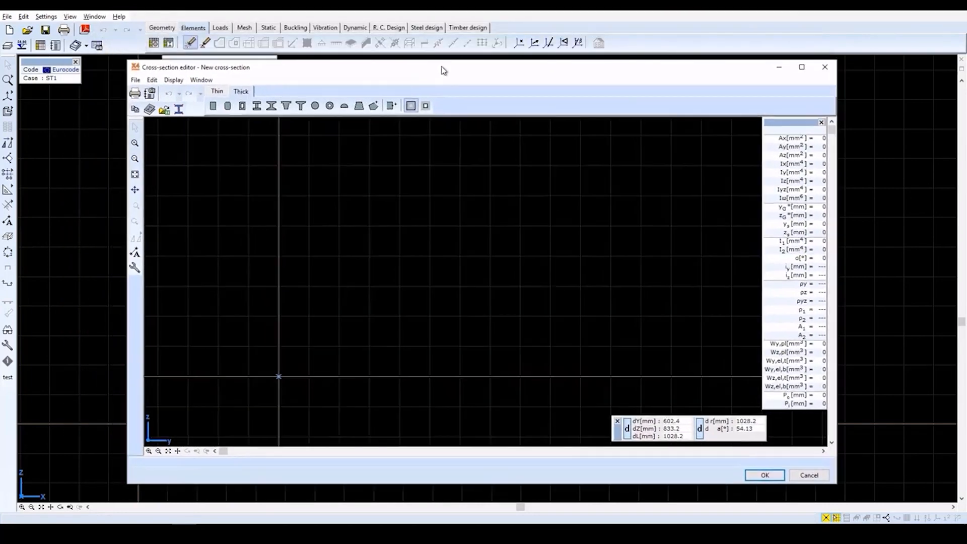
Place a rectangular shape 400 mm wide and 720 mm high, centred on the cross-section editor's origin
click(214, 107)
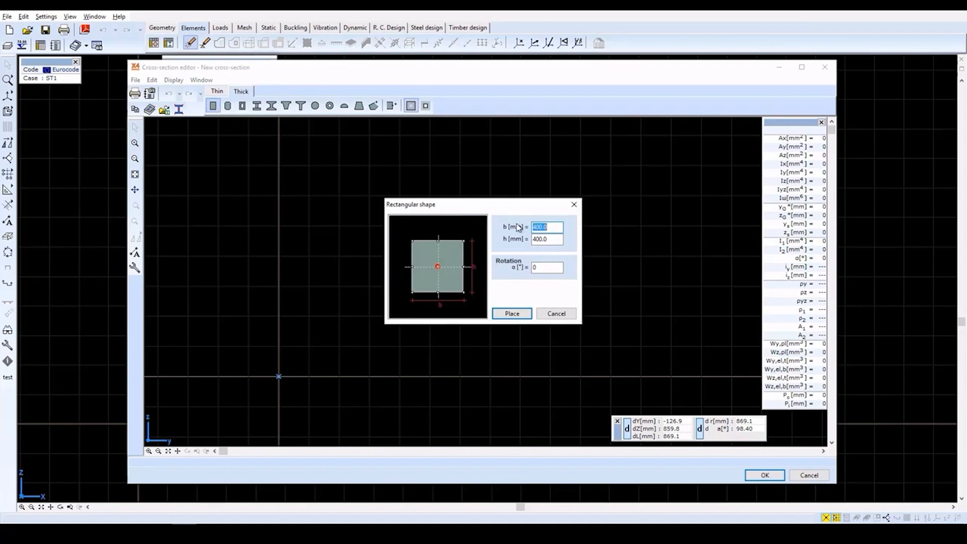
click(549, 227)
key(Tab)
text(720)
key(Tab)
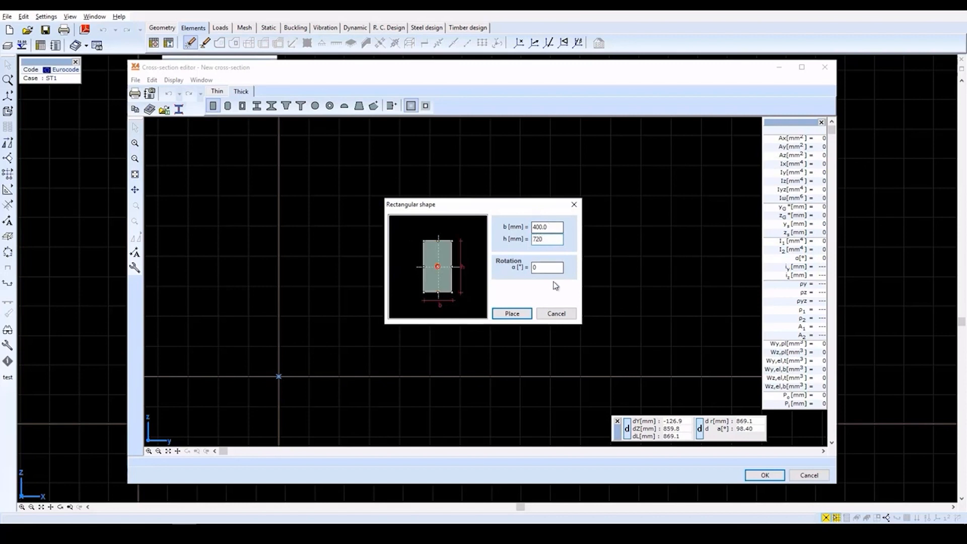
click(512, 314)
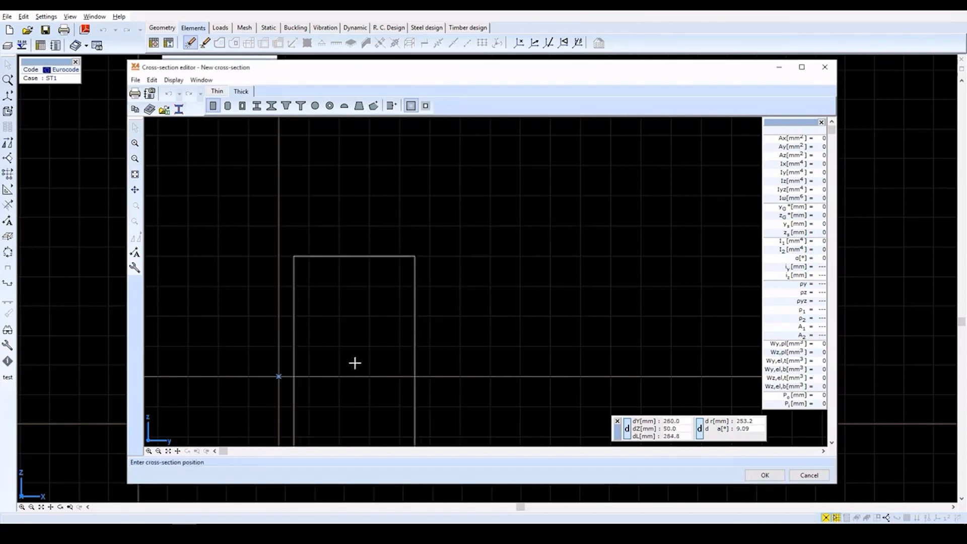
click(279, 378)
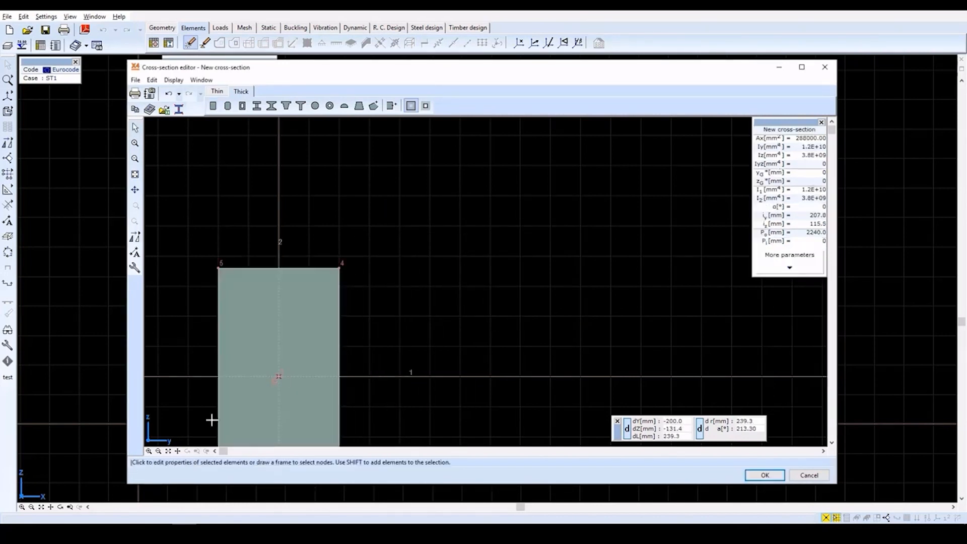
click(168, 452)
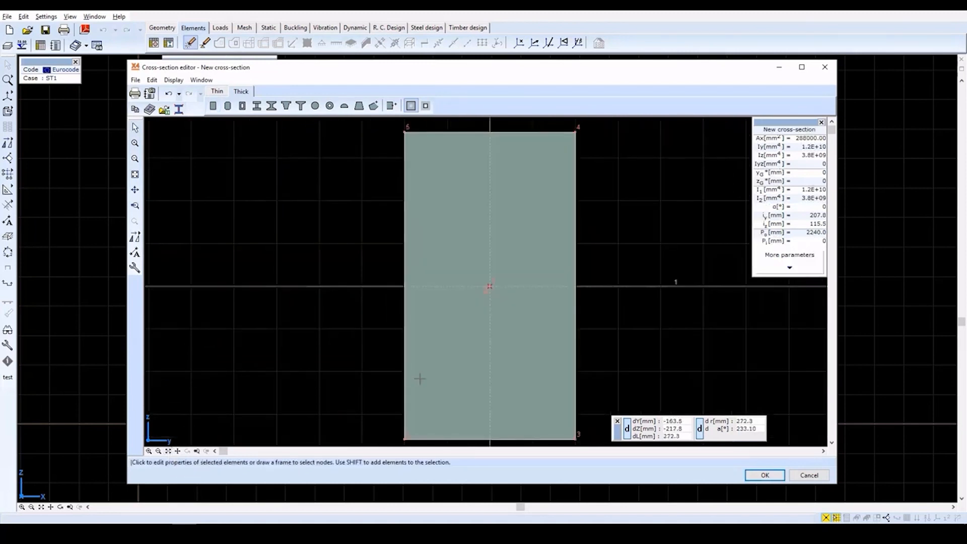
scroll(503, 277, down, 2)
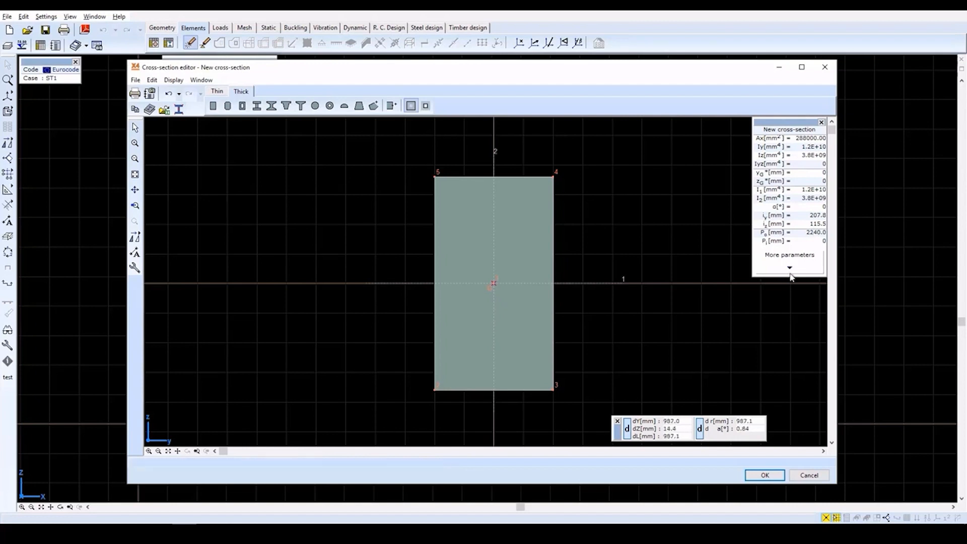
Show the section's additional parameters and save the cross-section under the name 400x720
click(793, 272)
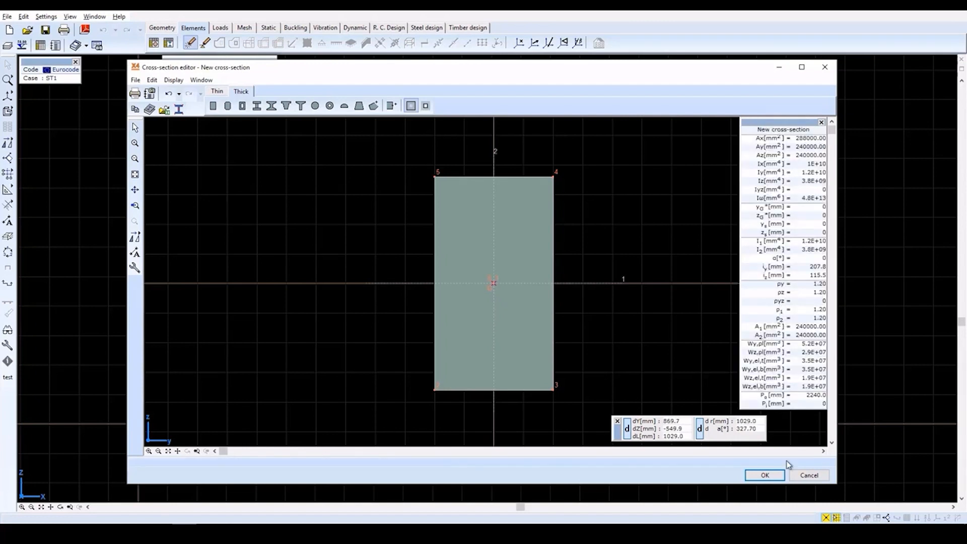
click(771, 477)
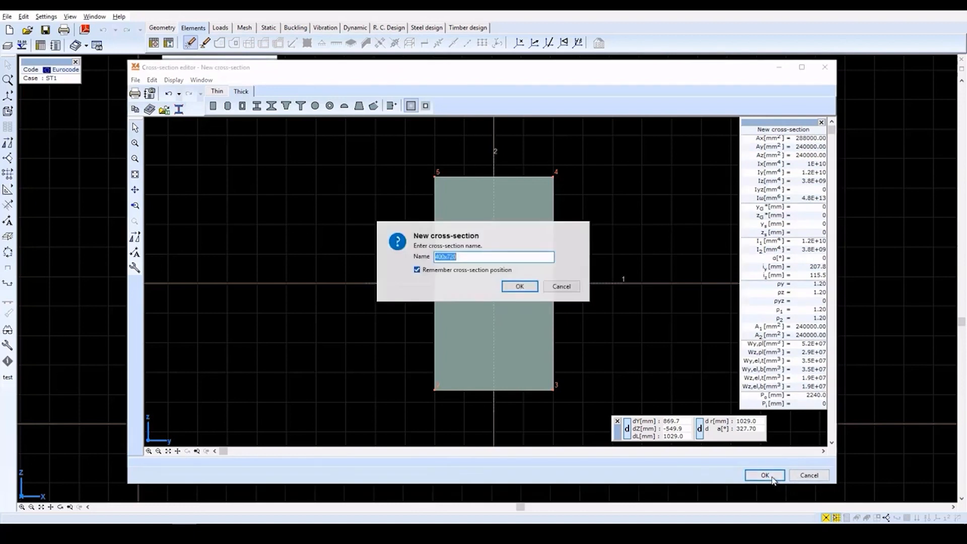
click(520, 287)
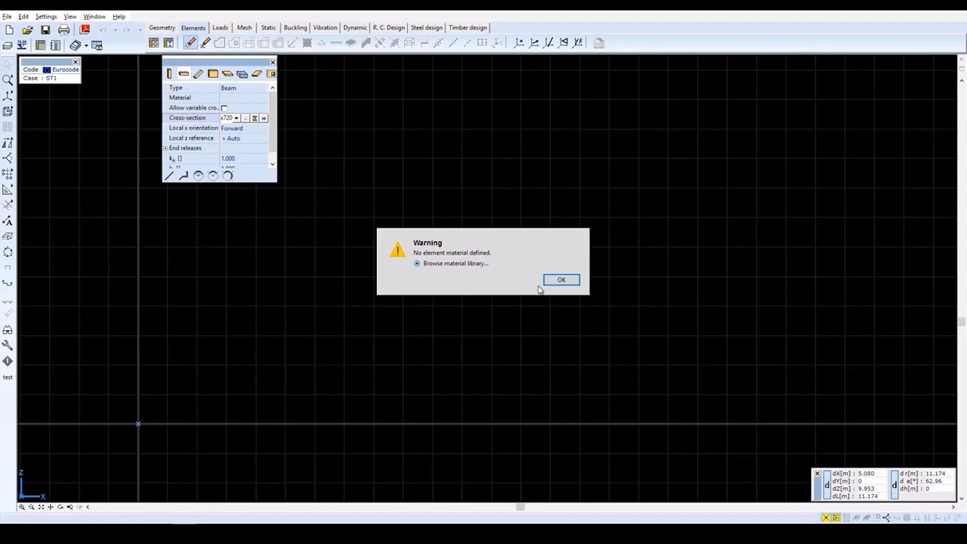
Assign C25/30 concrete from the Eurocode material library to the beam
click(559, 281)
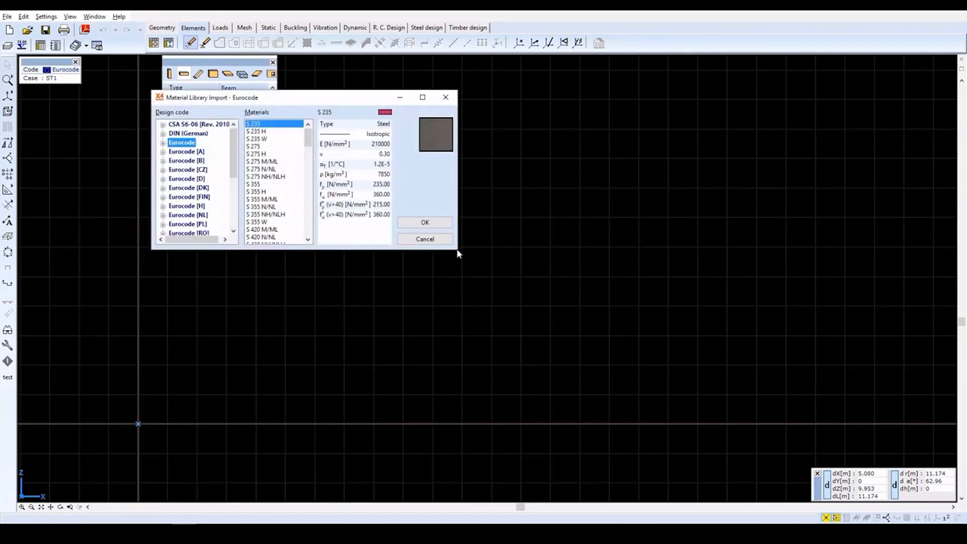
drag(459, 252, 537, 395)
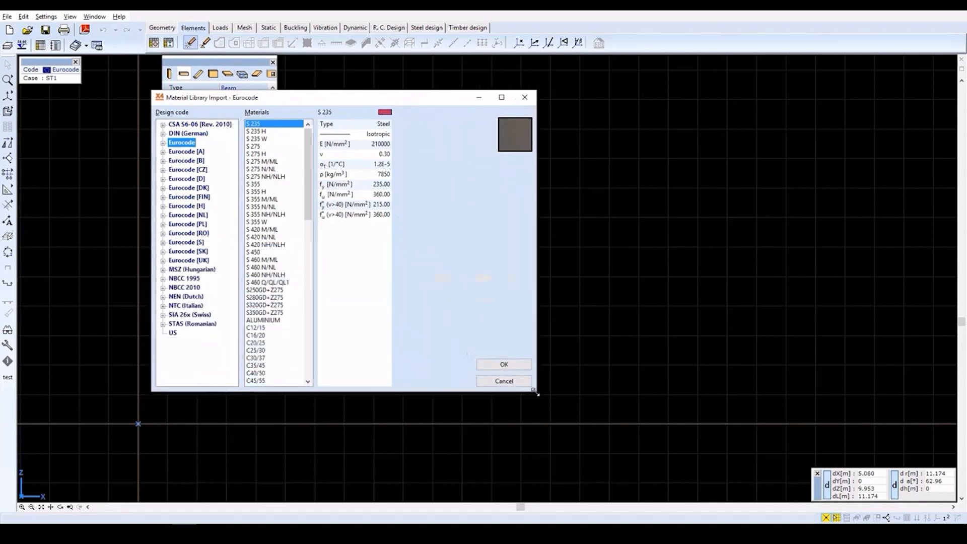
click(256, 350)
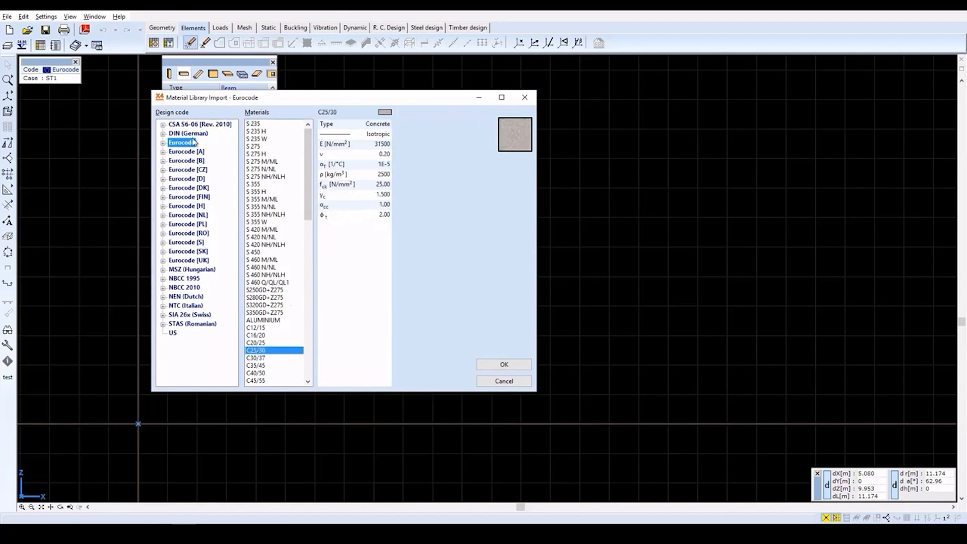
click(509, 364)
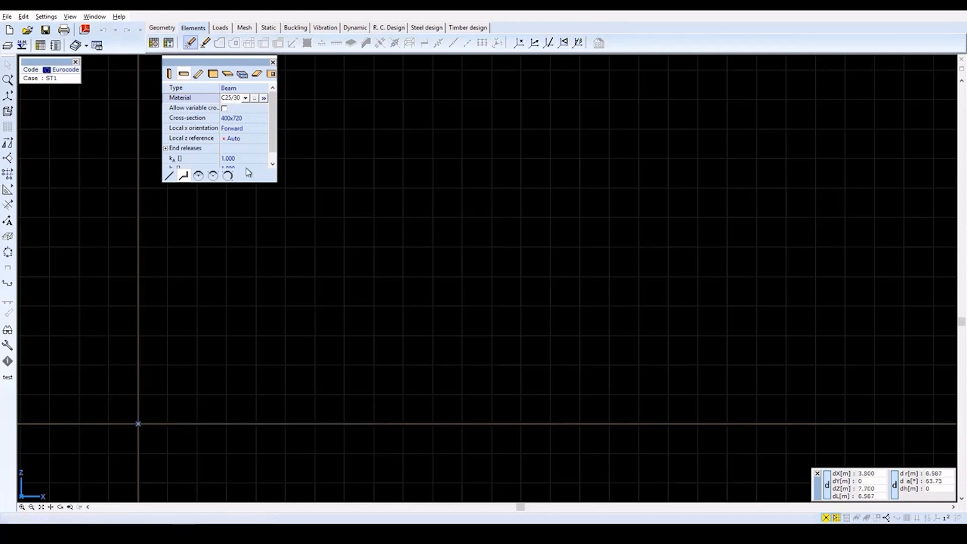
Draw a continuous two-span beam from the origin along X, with spans of 12 m and 10 m
click(184, 176)
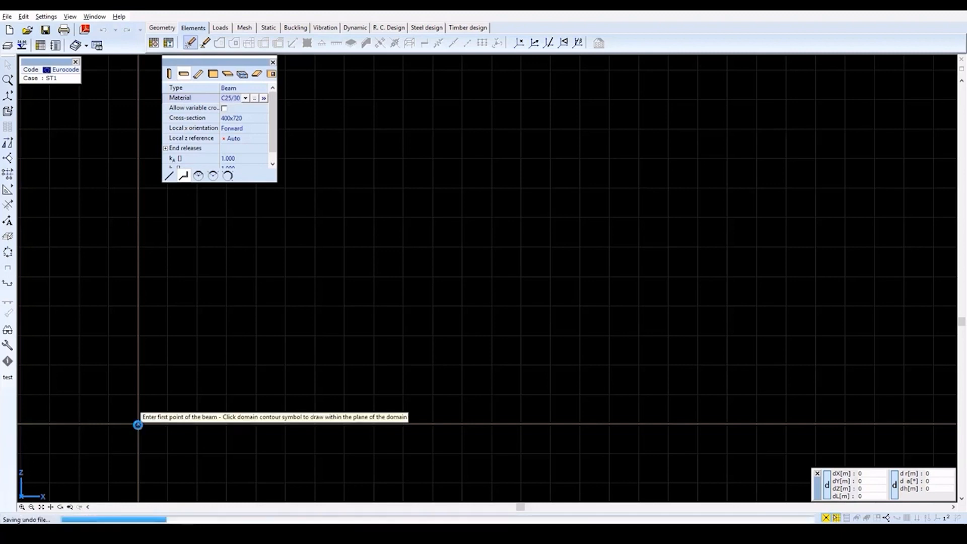
click(139, 425)
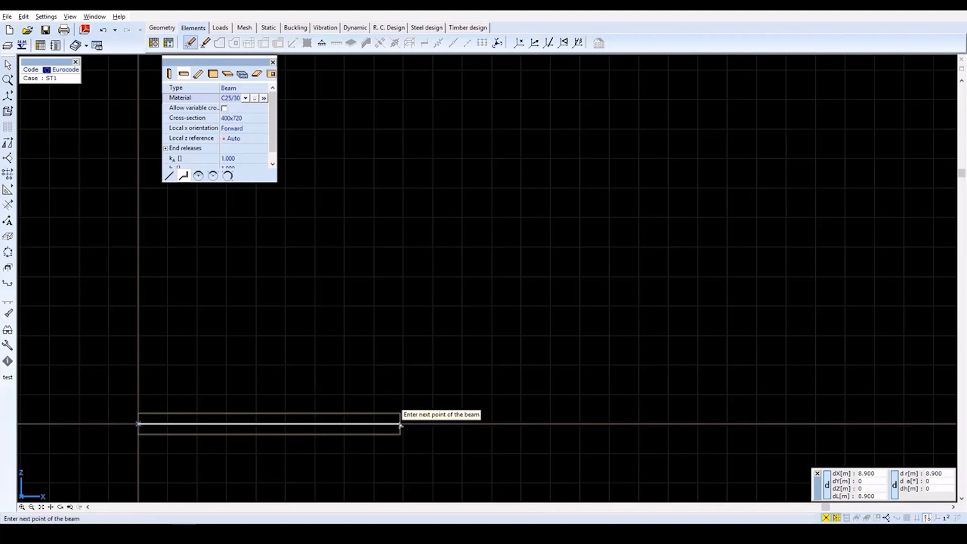
key(x)
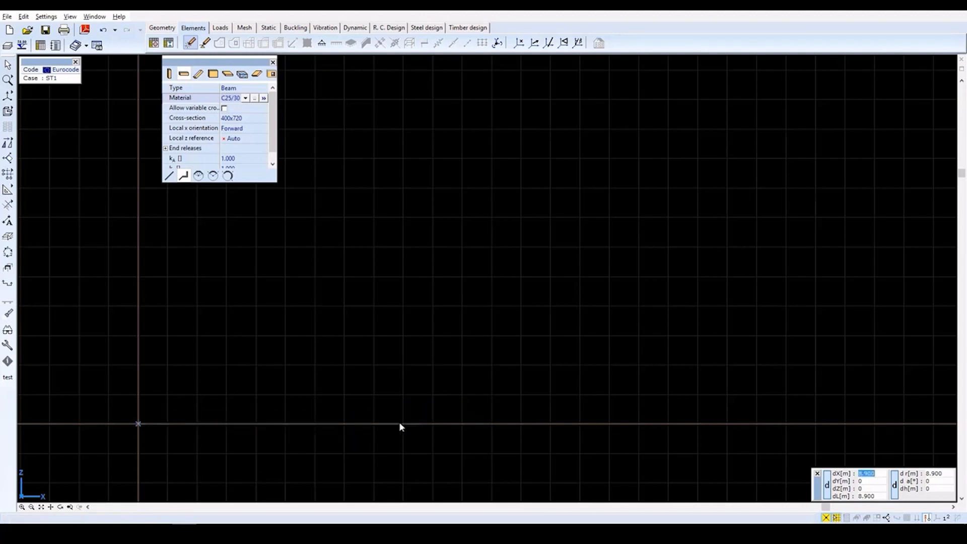
text(12)
key(Return)
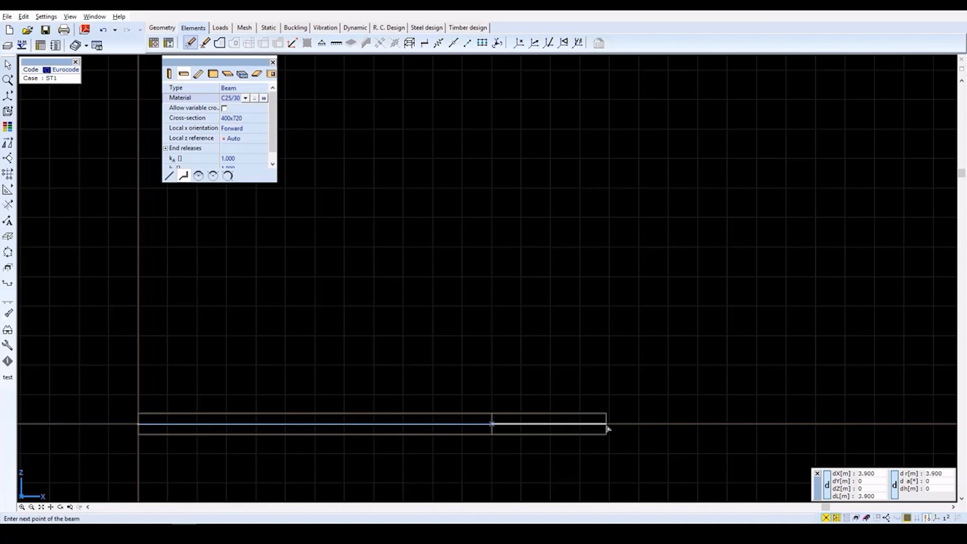
text(x10)
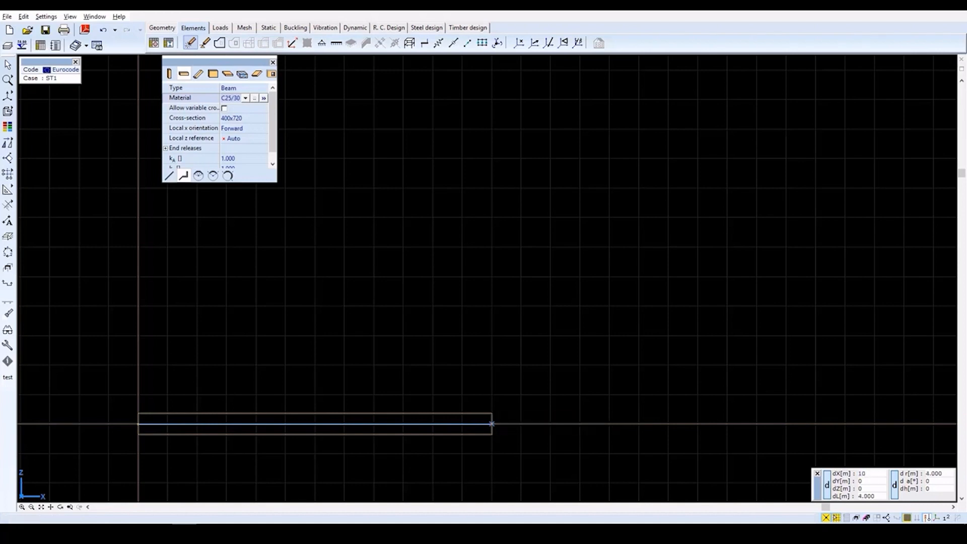
key(Return)
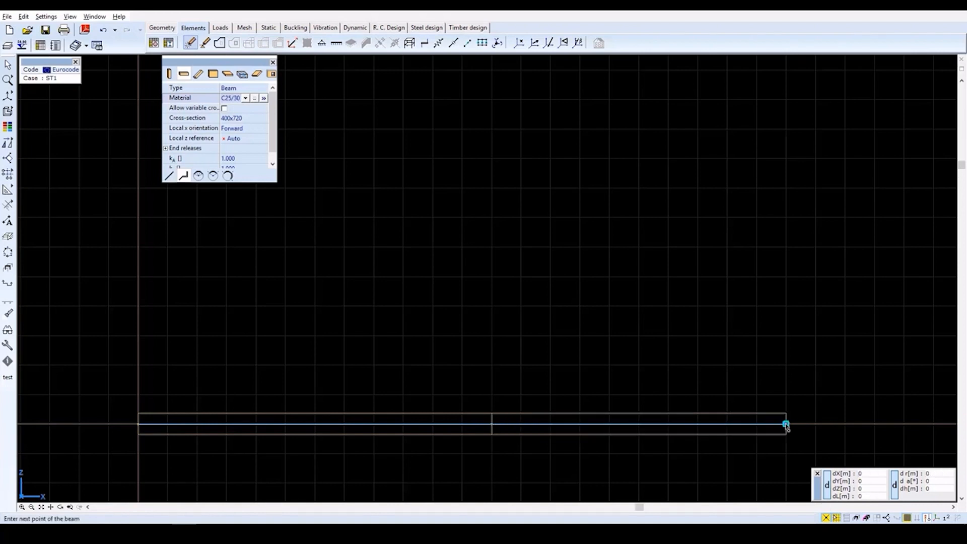
right_click(786, 426)
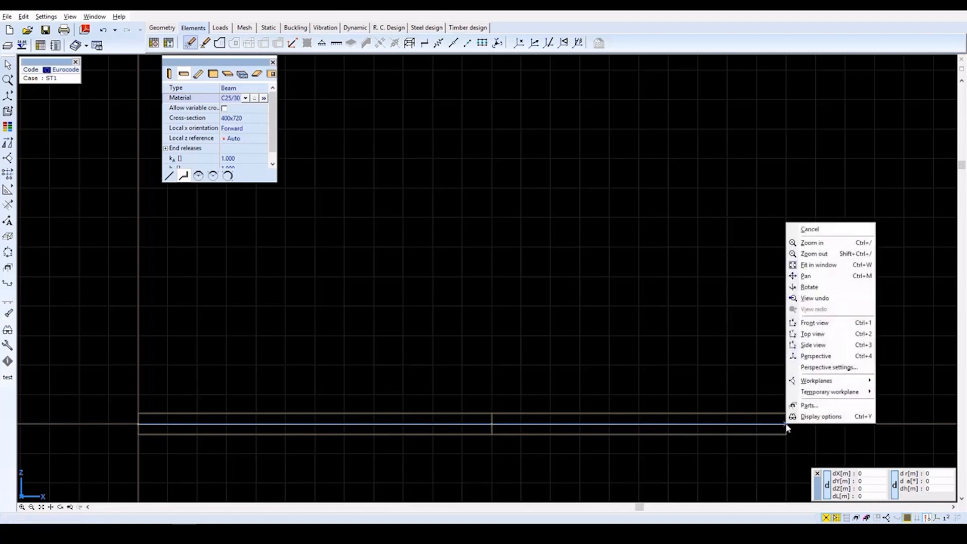
click(806, 229)
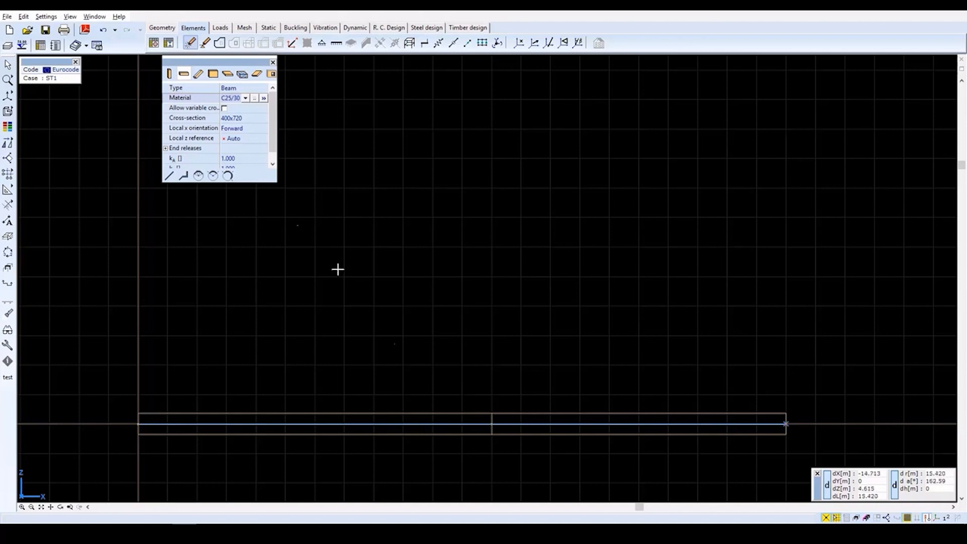
Run a geometry check of the model, including domain contours, with a tolerance of 0.001 m
click(166, 29)
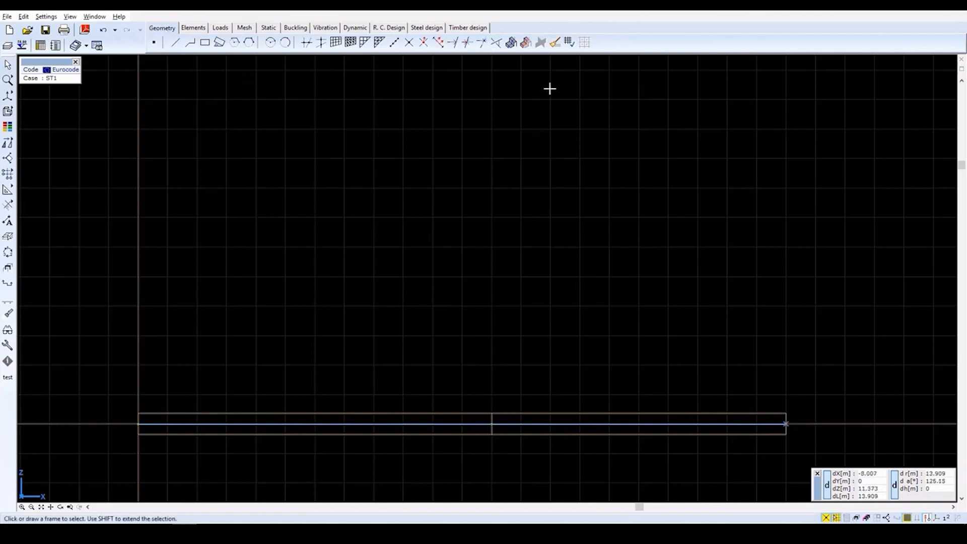
click(570, 43)
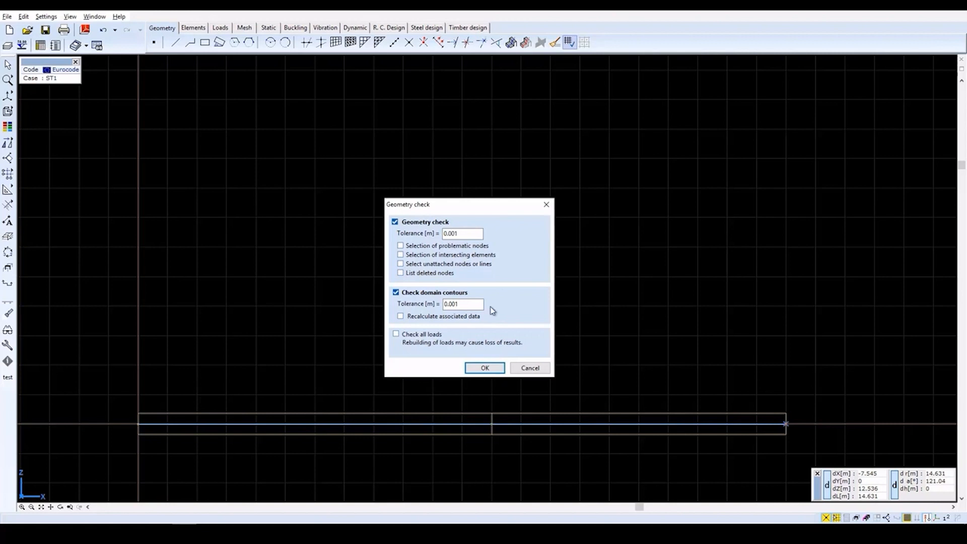
click(482, 368)
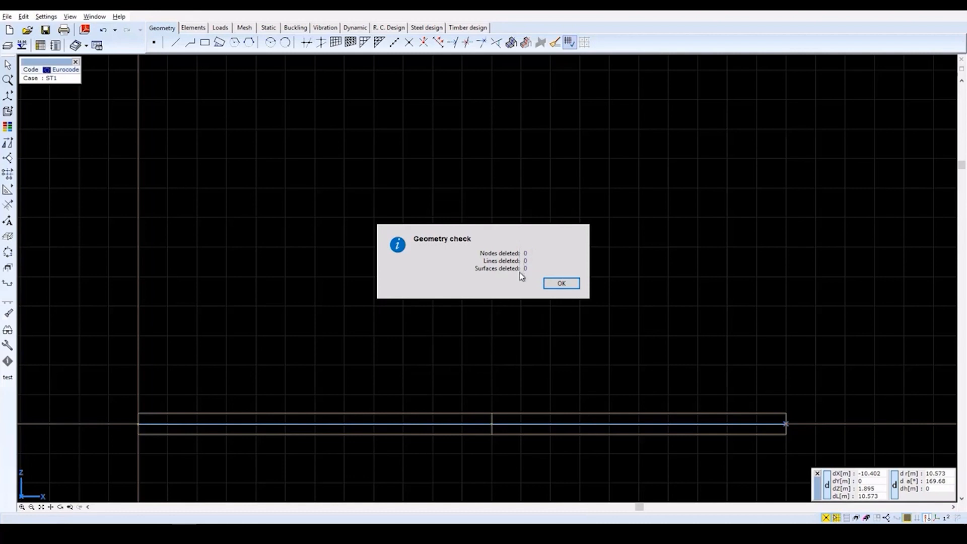
click(559, 283)
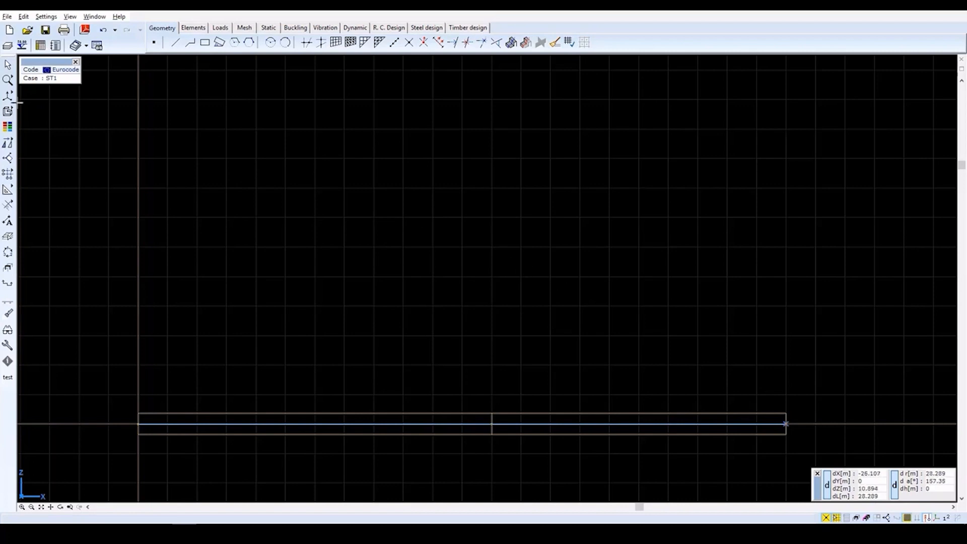
Inspect the two-span beam in perspective, rotating the view to about H 25.6 and V 321.1
mouse_move(10, 98)
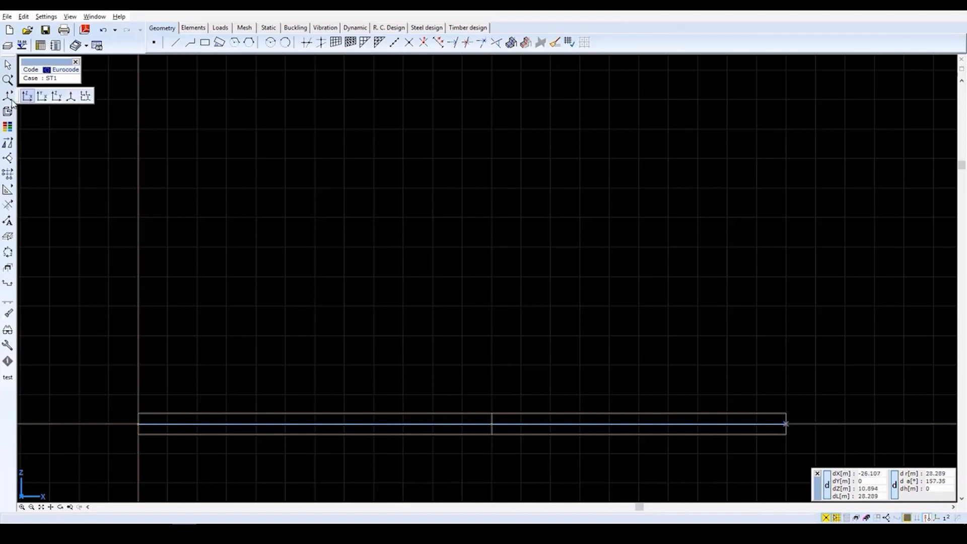
click(69, 96)
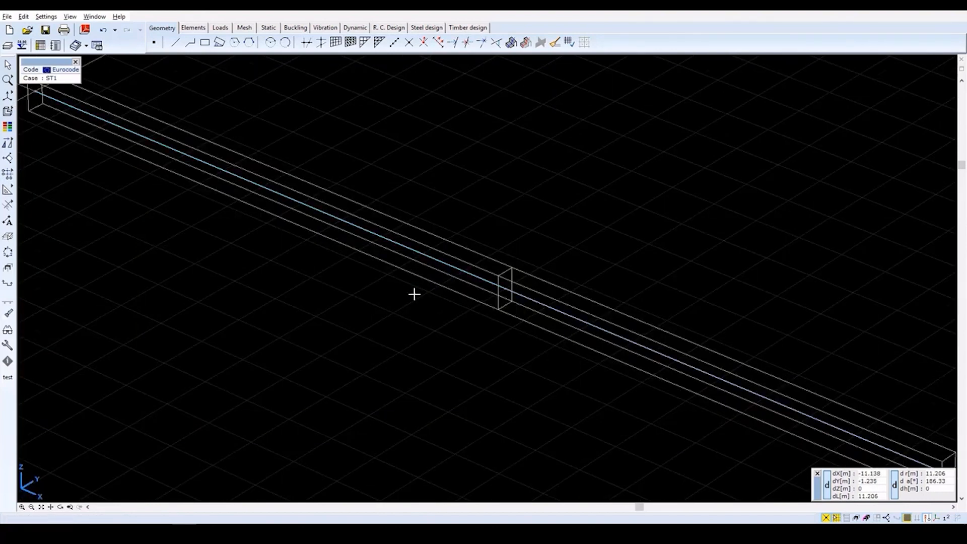
scroll(414, 294, down, 3)
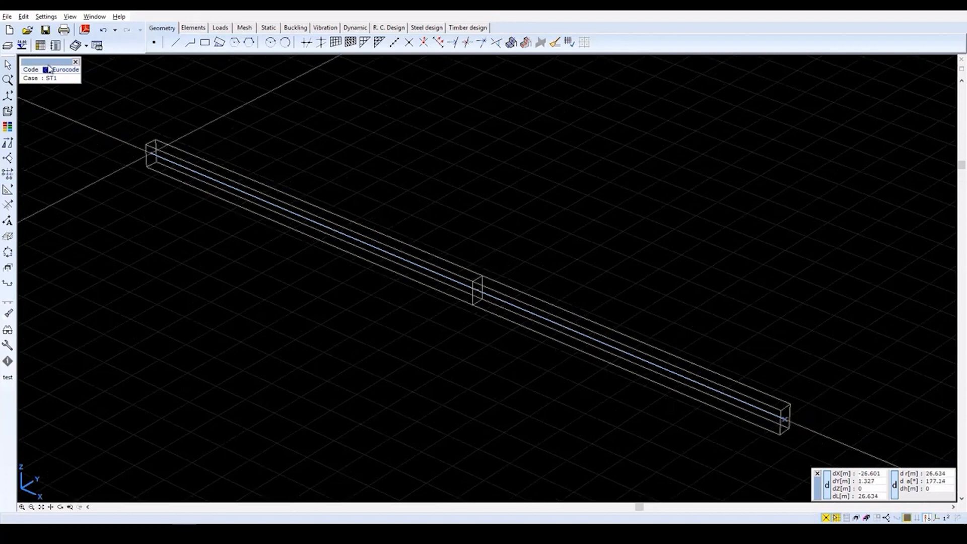
click(94, 16)
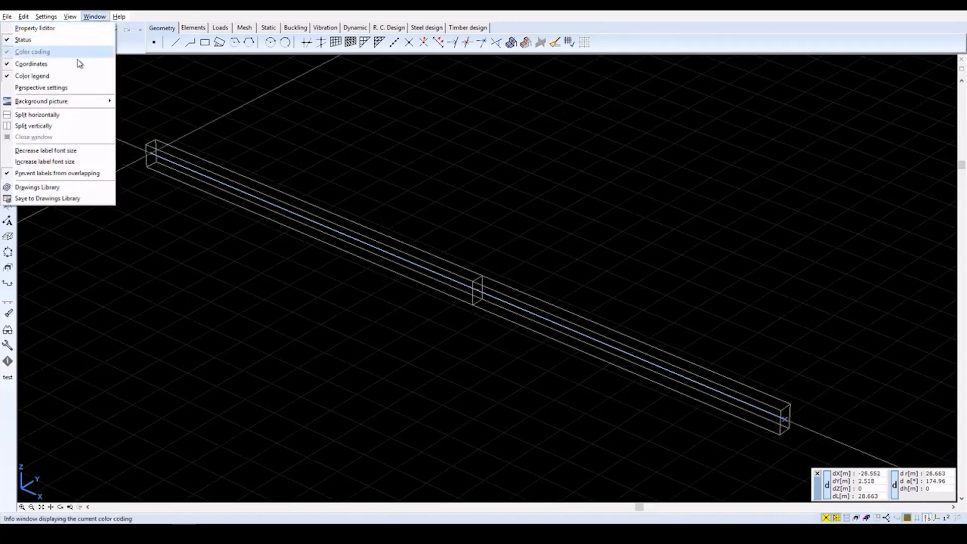
click(60, 90)
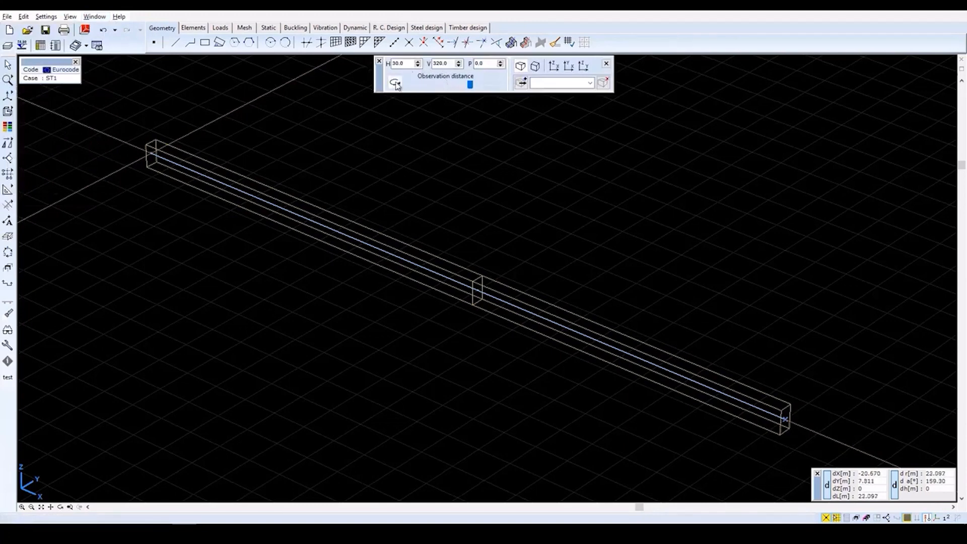
click(395, 83)
drag(497, 261, 500, 241)
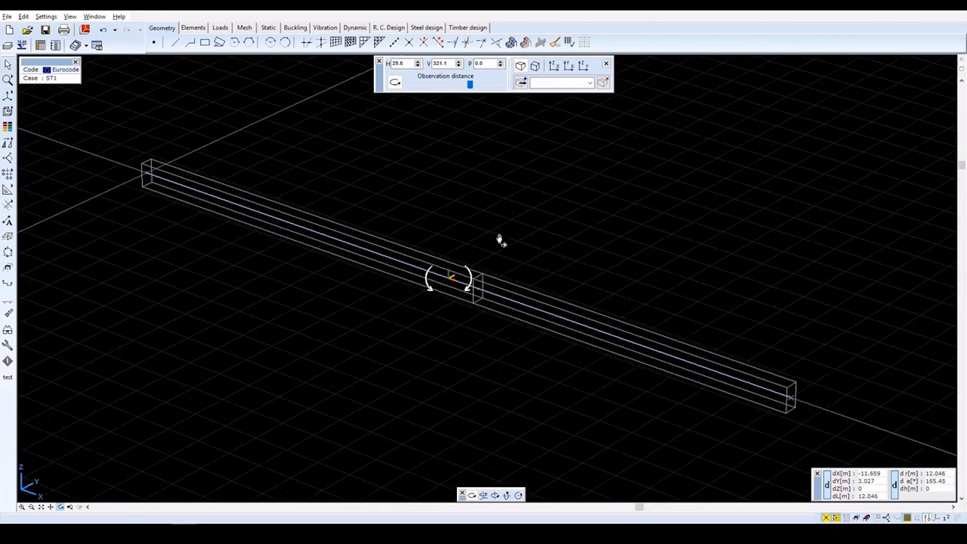
click(607, 64)
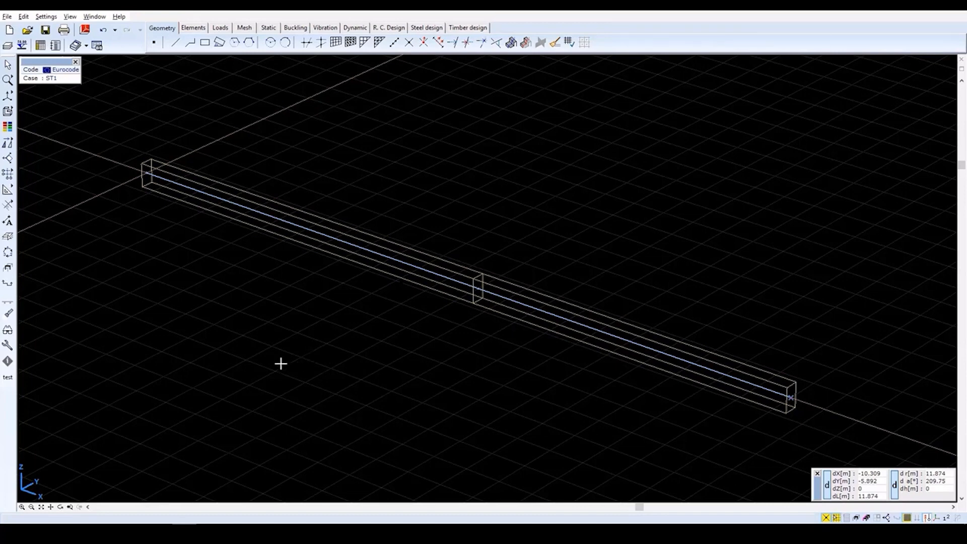
Turn on the display of beam local coordinate systems and cross-section name labels
click(9, 335)
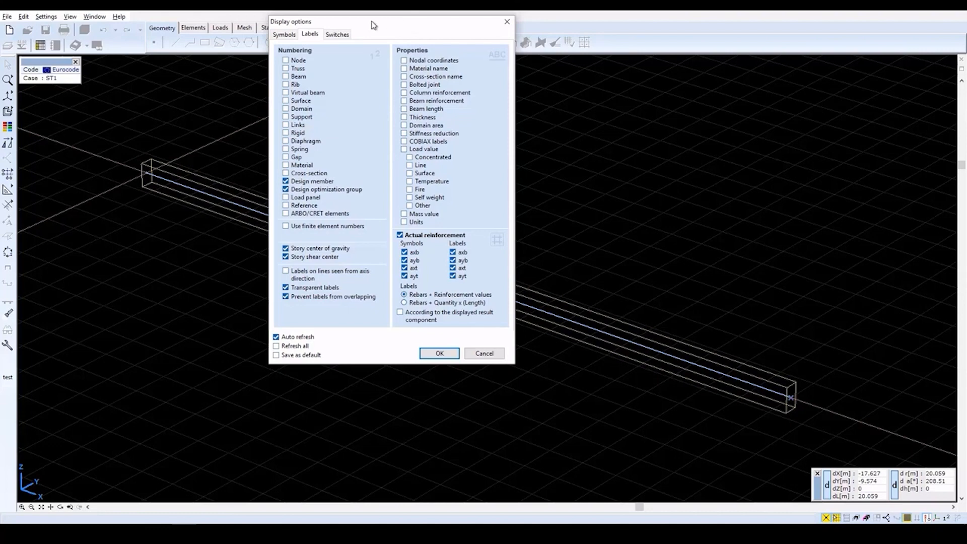
click(282, 36)
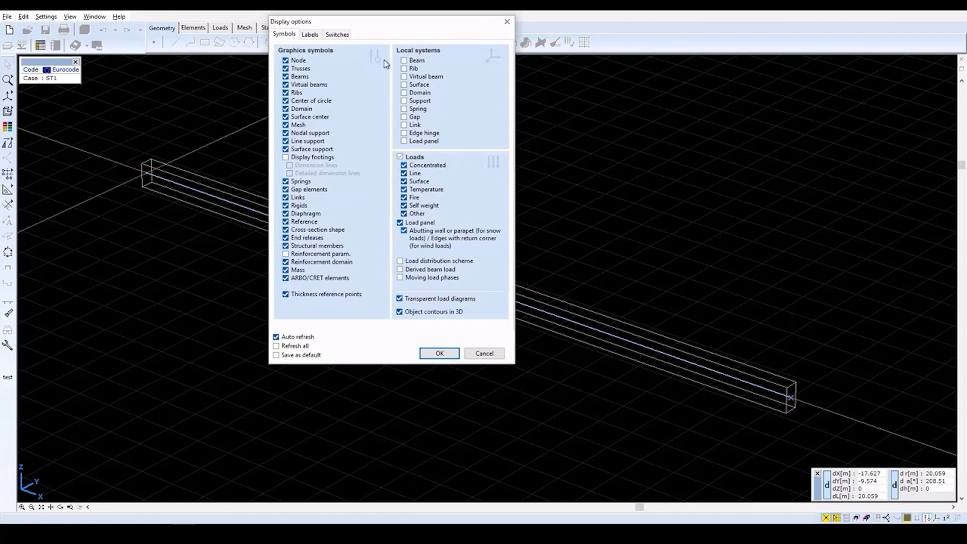
click(404, 61)
click(309, 35)
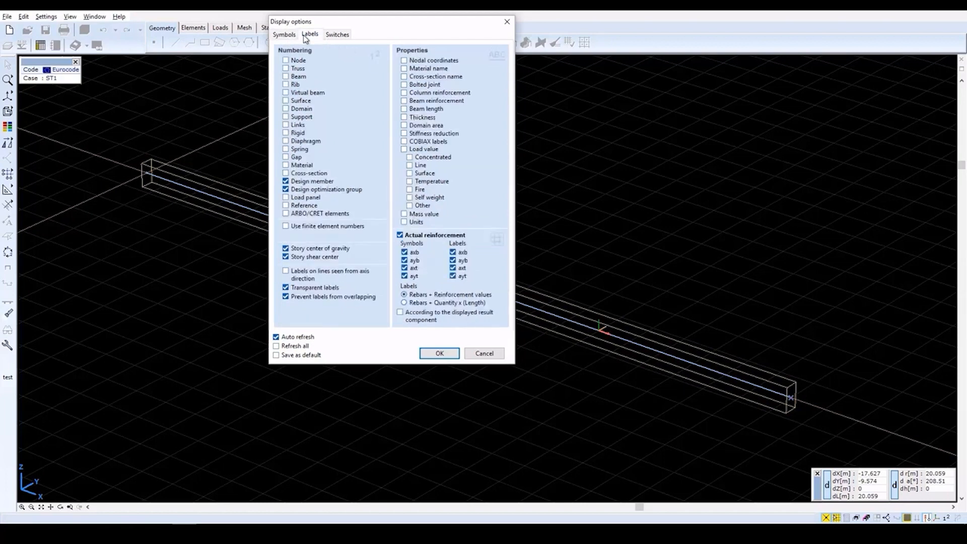
click(404, 76)
click(437, 353)
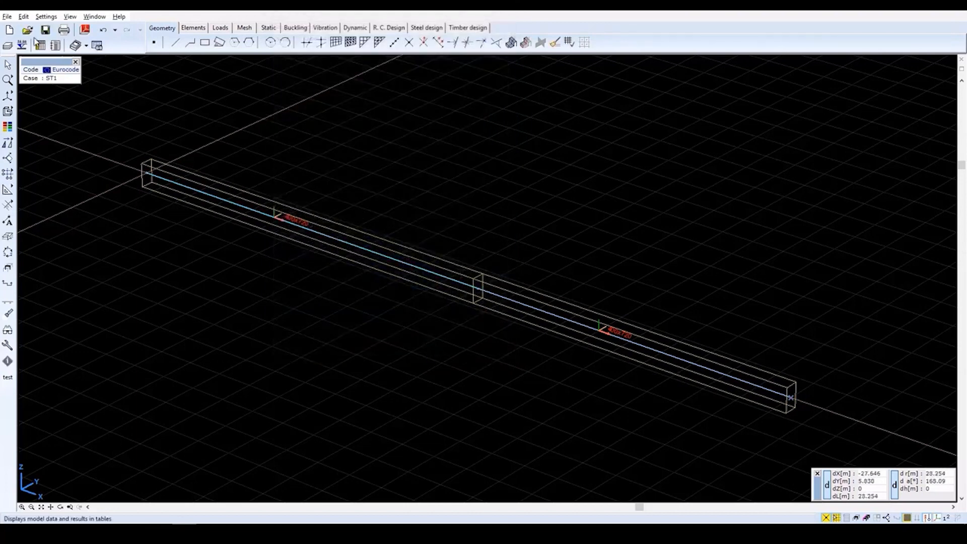
Return to the X-Z view and start defining a nodal support at the middle node between the two spans
click(8, 95)
click(25, 97)
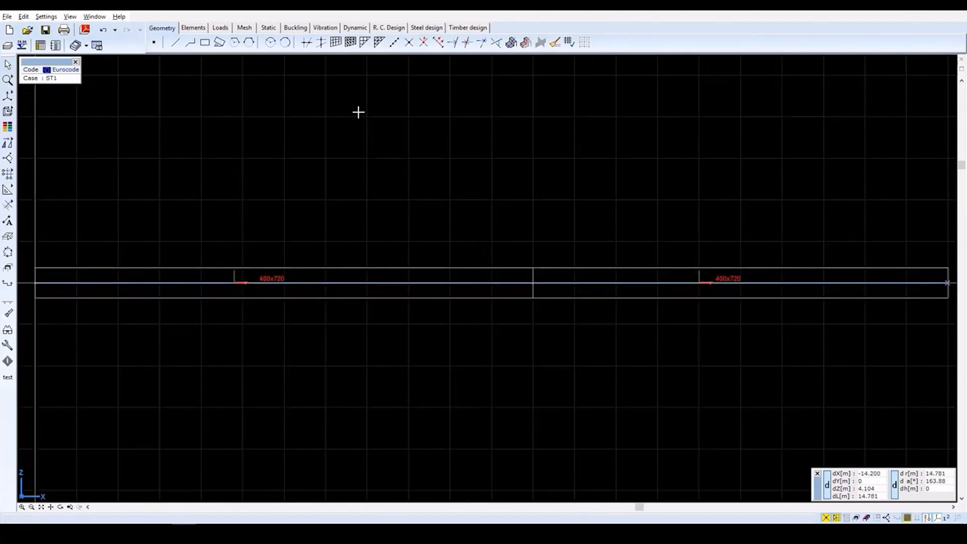
click(194, 28)
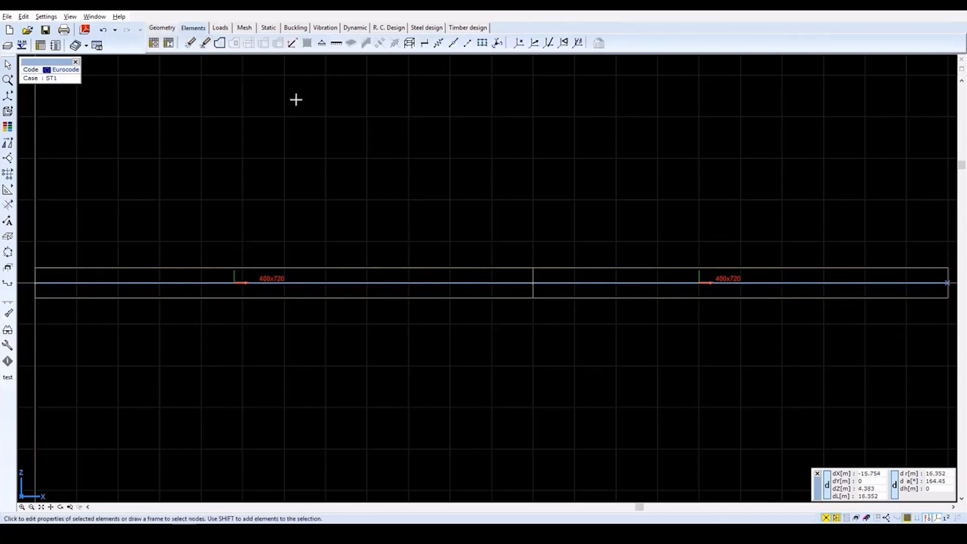
click(323, 46)
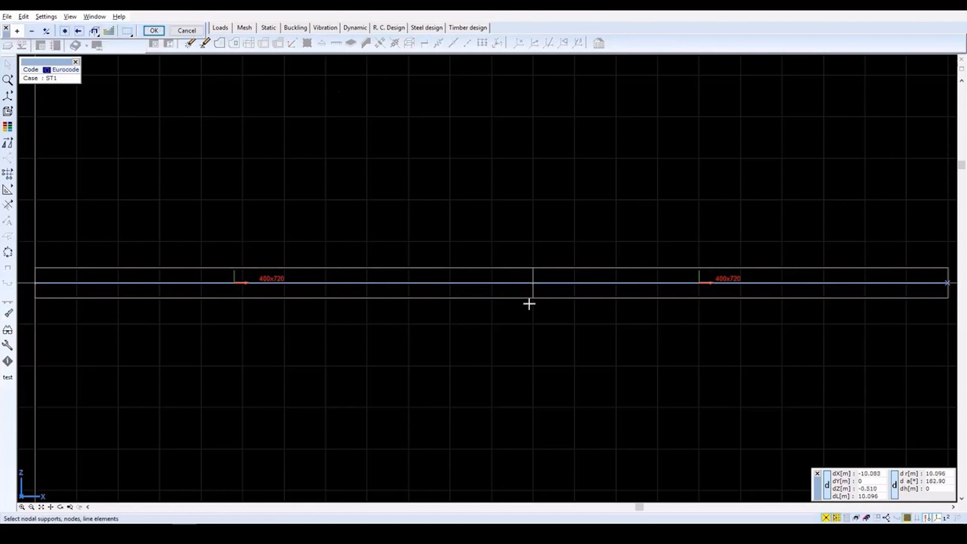
click(533, 283)
click(153, 31)
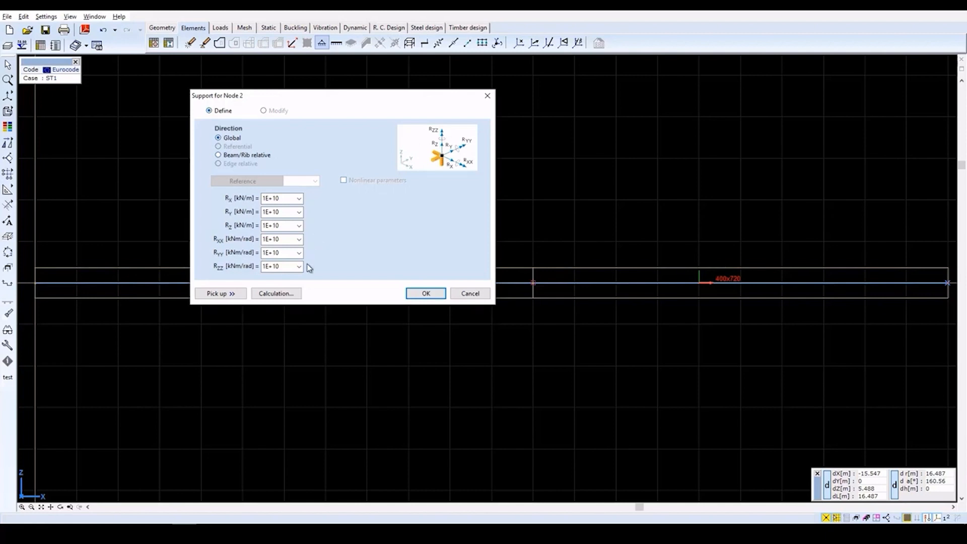
Set the middle support's RXX, RYY, RZZ and RY stiffnesses to 0 and create the support
click(299, 198)
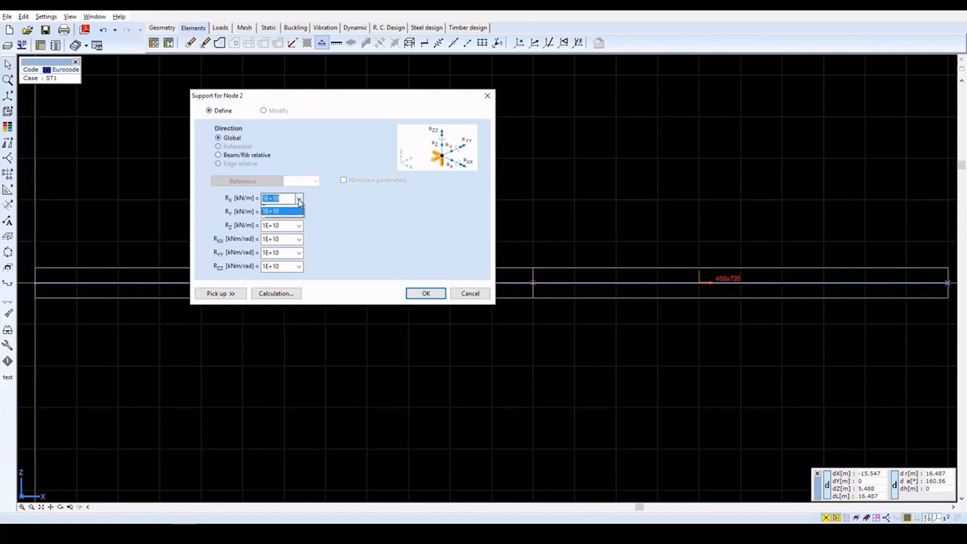
click(331, 204)
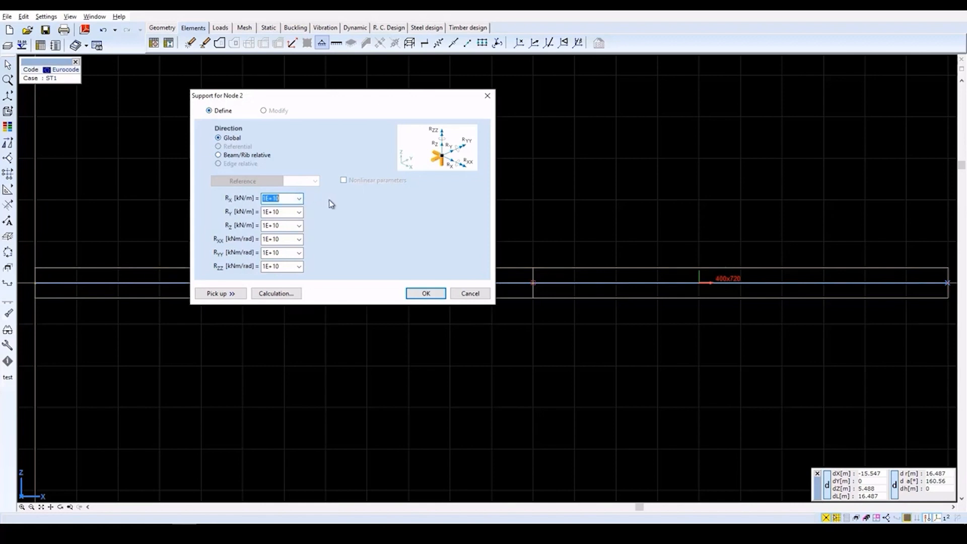
click(300, 243)
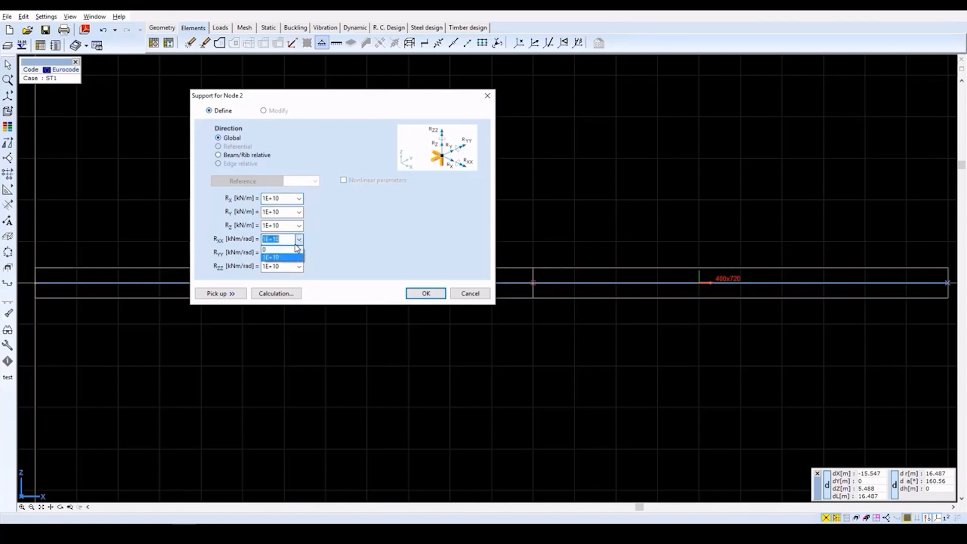
click(295, 247)
click(299, 252)
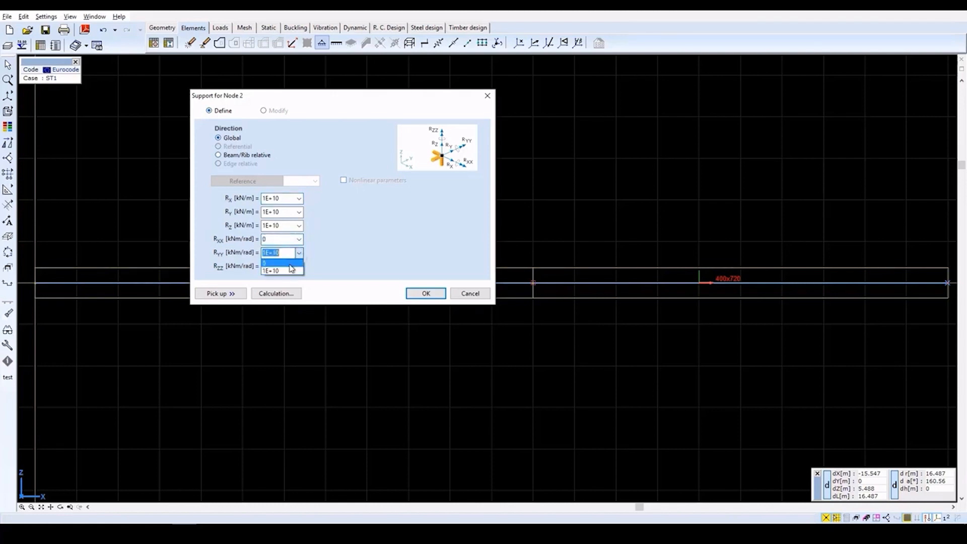
click(292, 264)
click(299, 266)
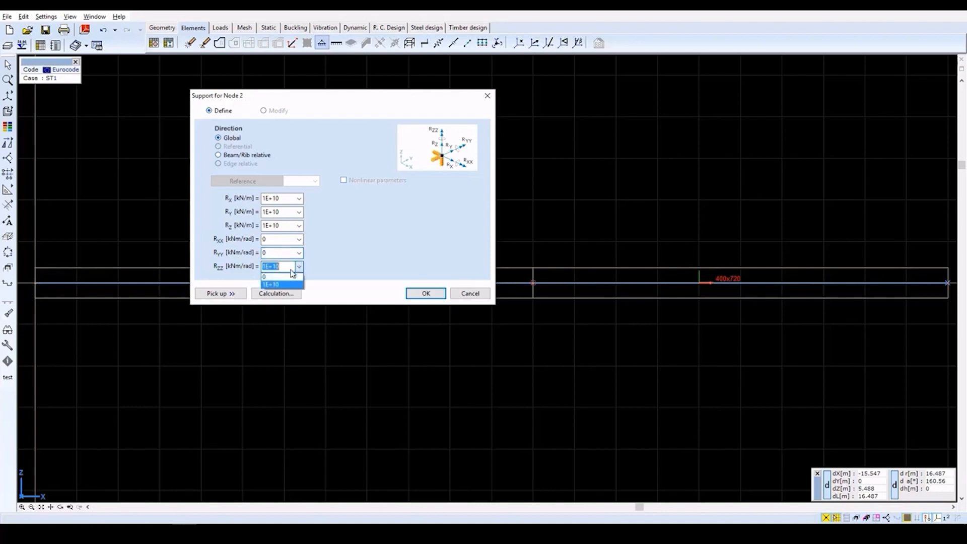
click(288, 276)
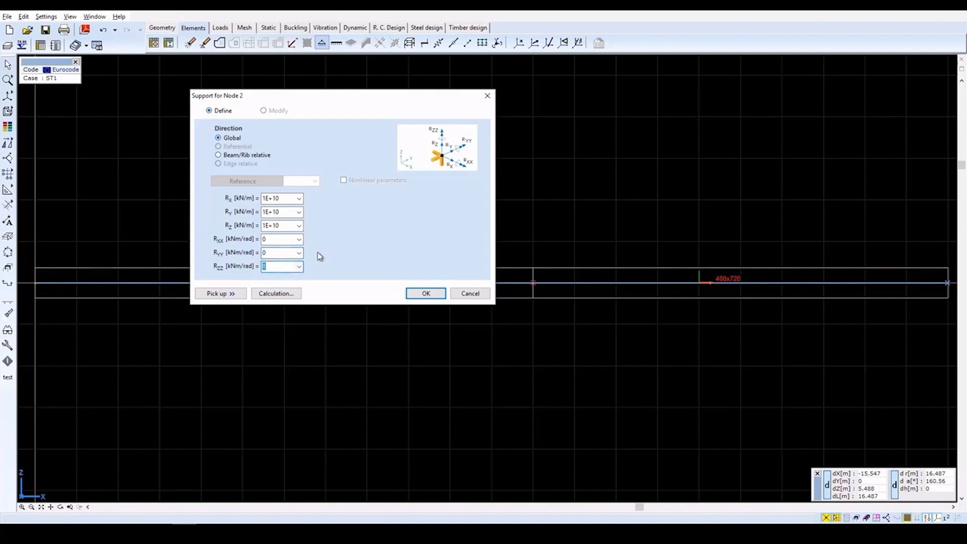
click(300, 212)
click(285, 222)
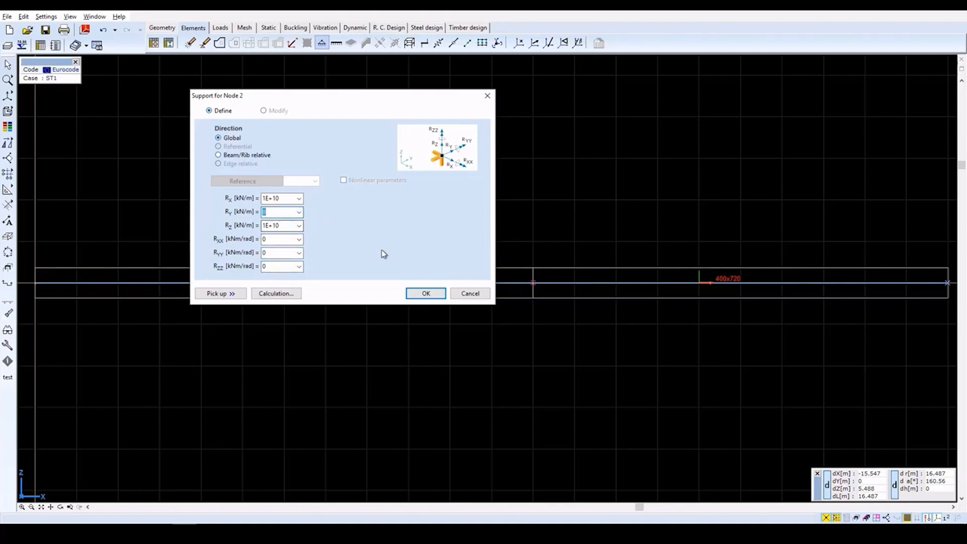
click(427, 294)
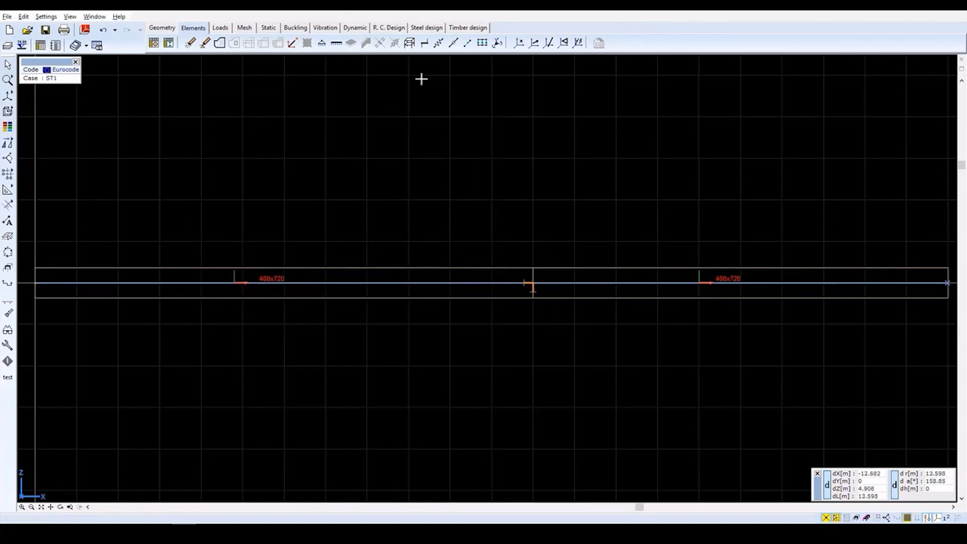
Add nodal supports at both beam ends, copying the middle support's stiffnesses and setting RX to 0
click(322, 44)
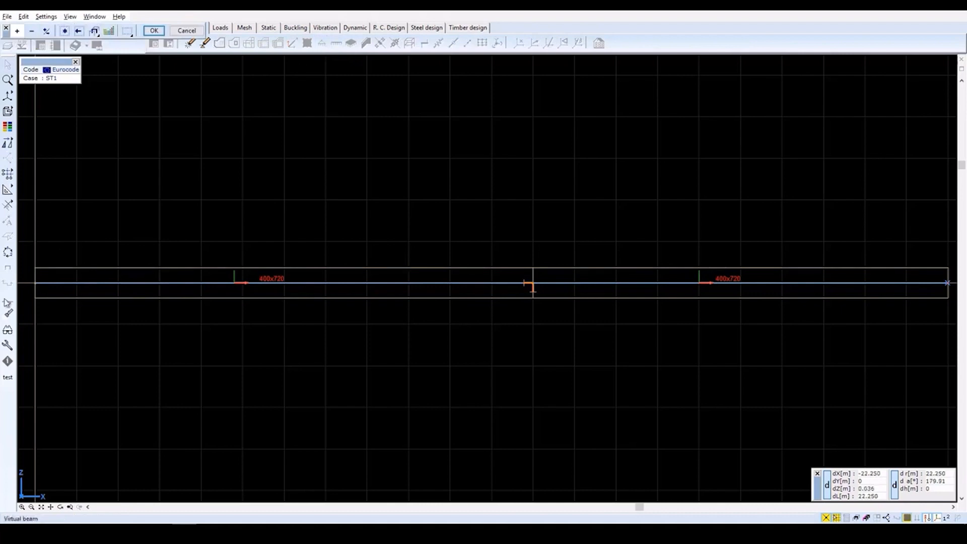
click(36, 284)
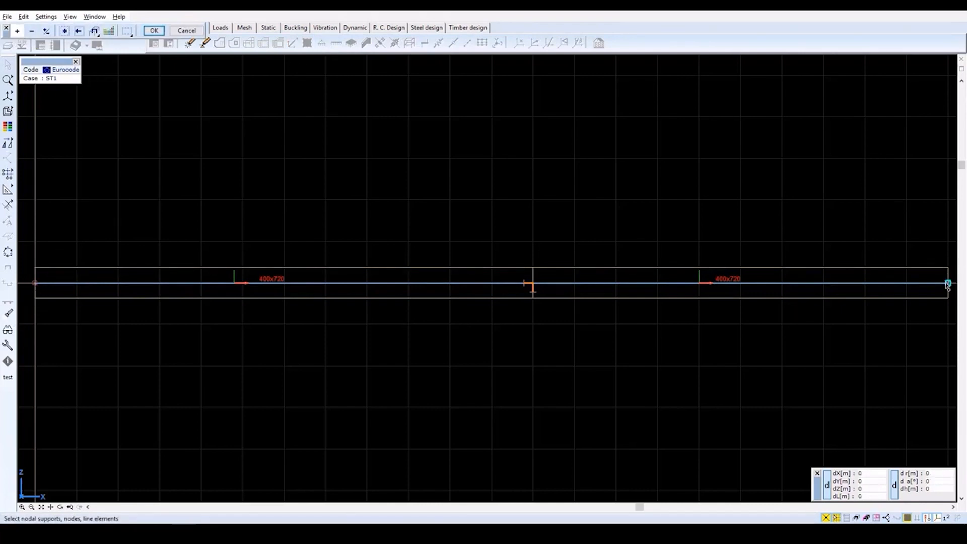
click(154, 30)
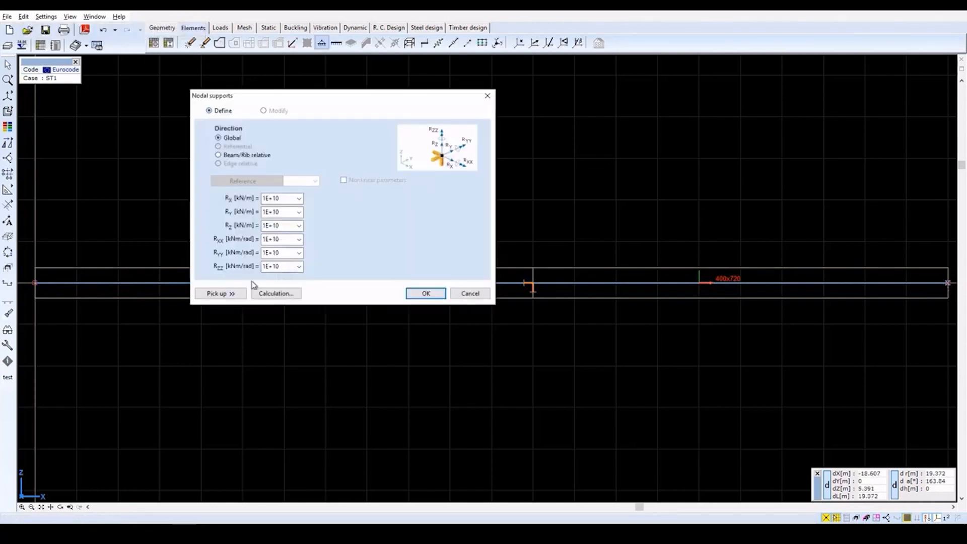
click(225, 294)
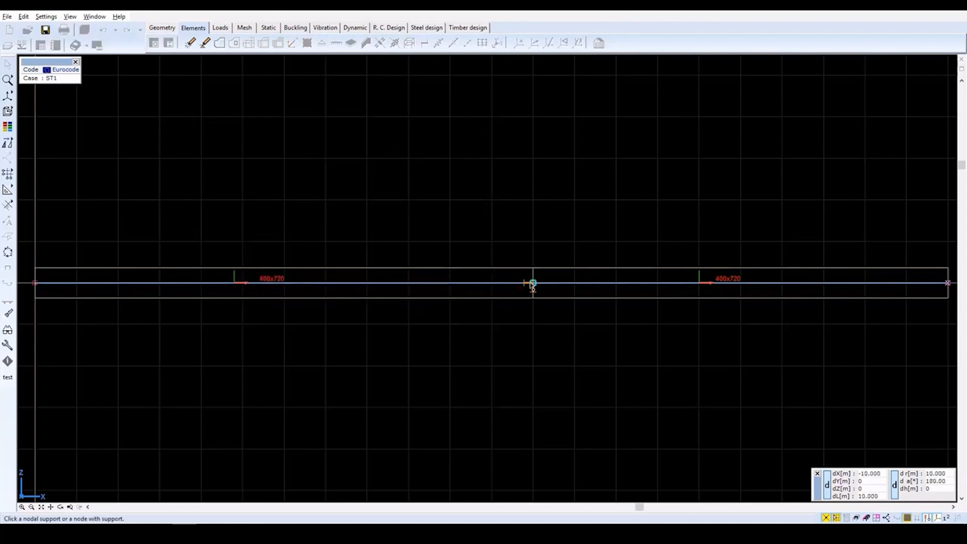
click(526, 286)
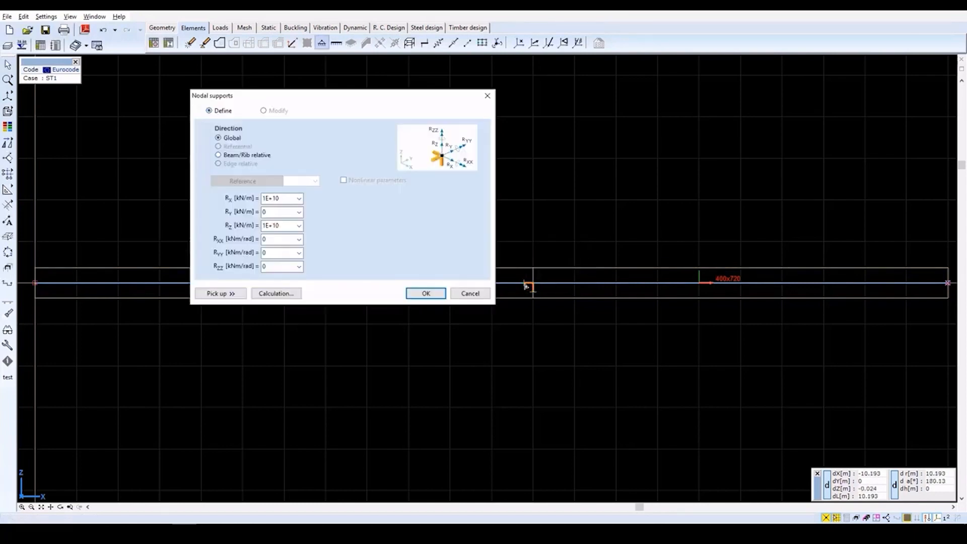
click(300, 200)
click(281, 217)
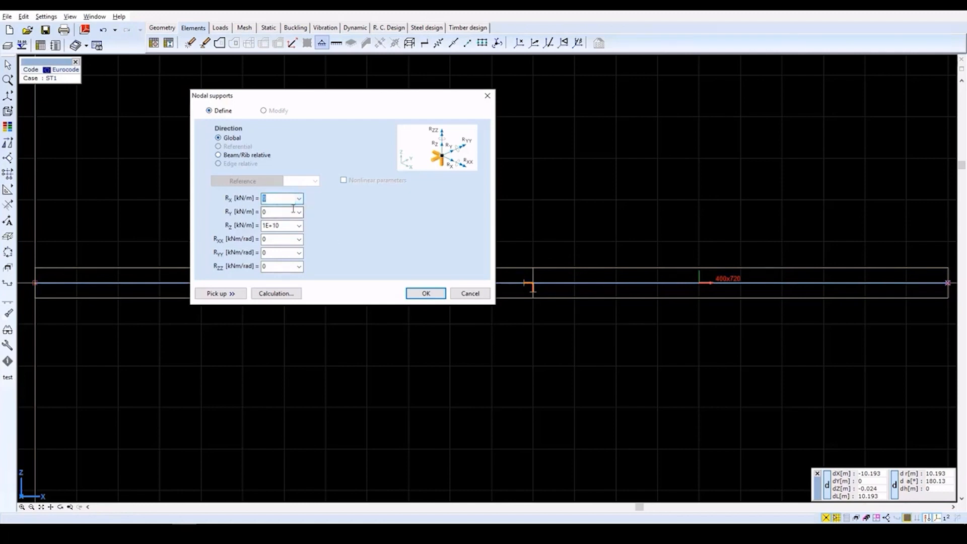
click(426, 294)
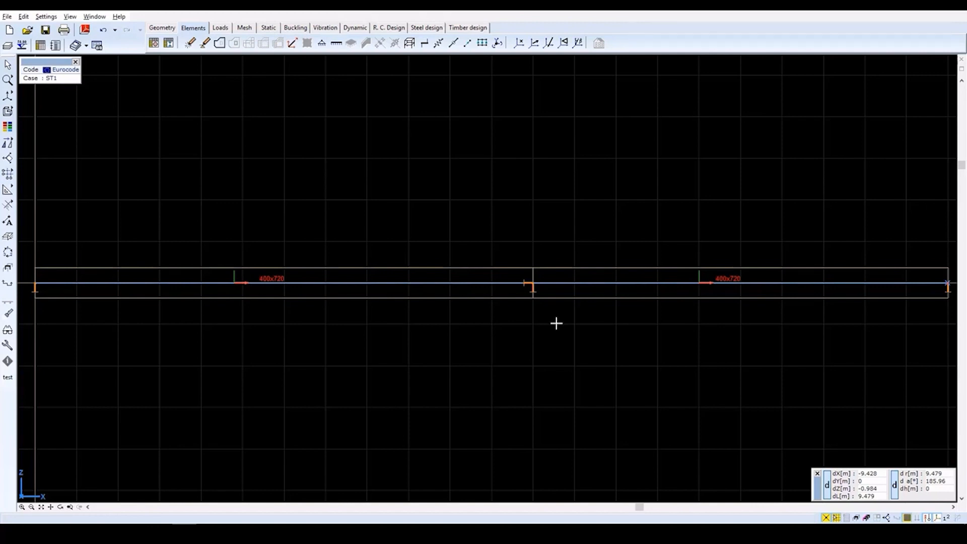
Rename the load case ST1 as SELF WEIGHT
click(227, 31)
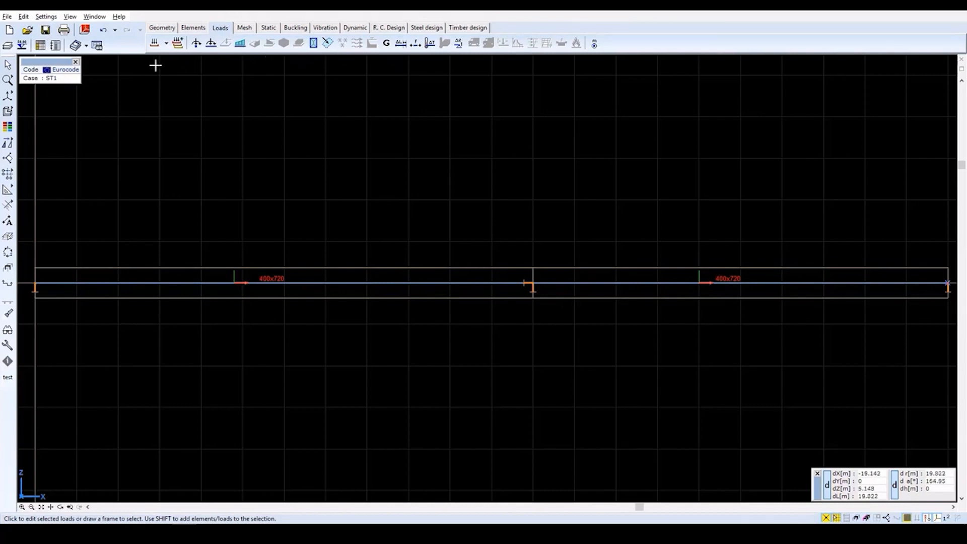
click(154, 43)
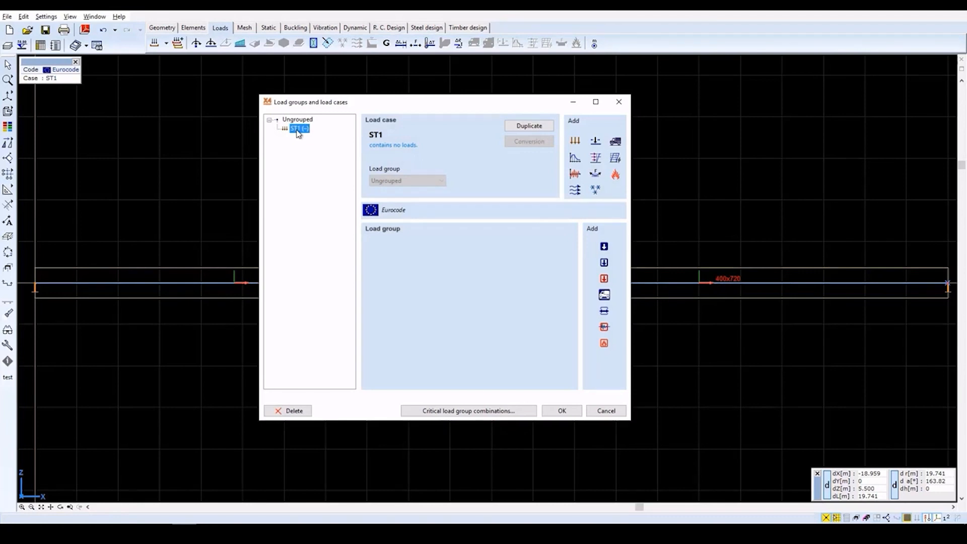
click(299, 132)
text(SELF WEIGHT)
key(Return)
click(564, 410)
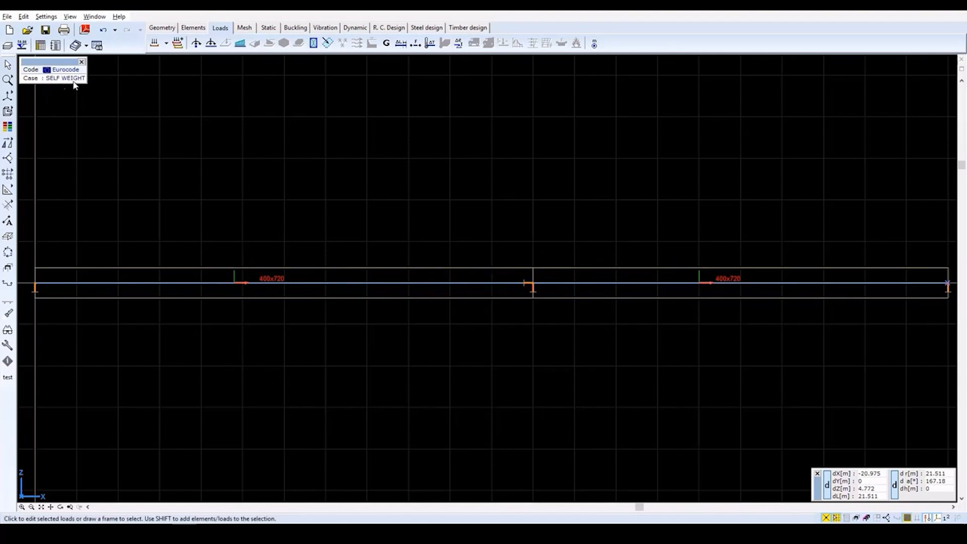
Turn off the display of 3D object contours, cross-section shape, beam local systems and cross-section name labels
click(8, 332)
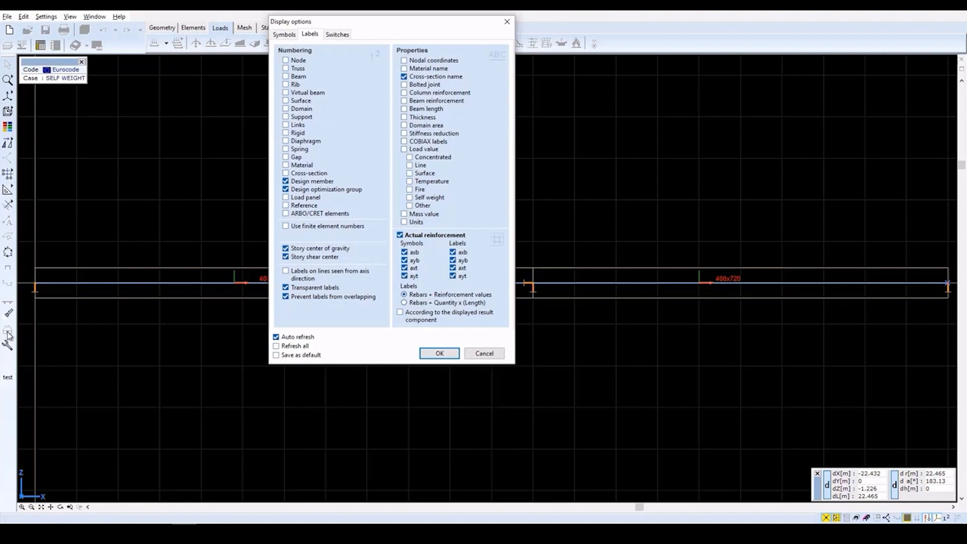
click(284, 34)
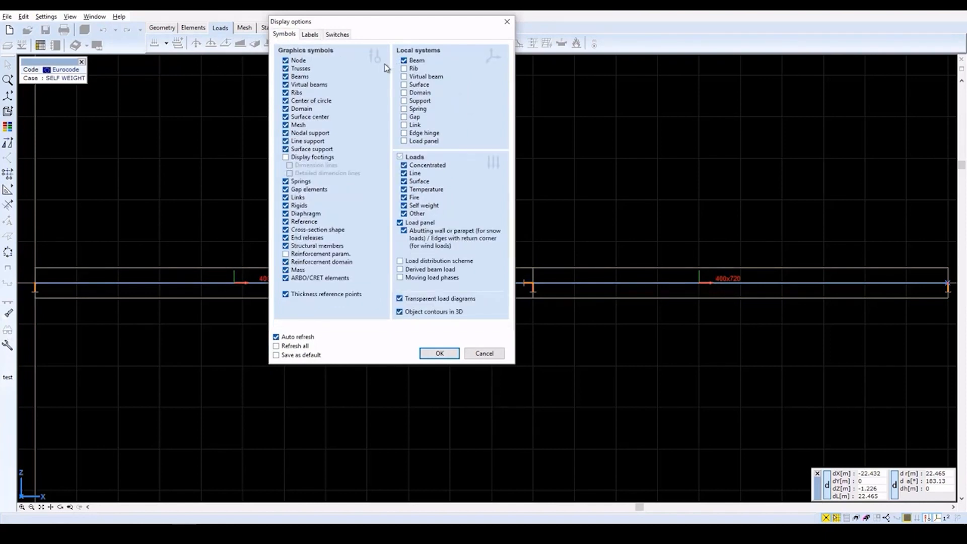
click(399, 312)
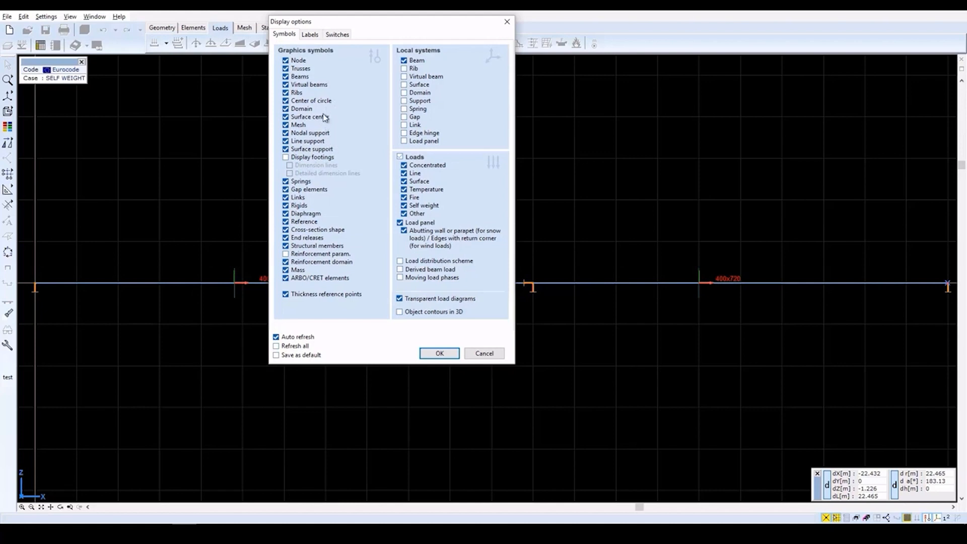
click(312, 230)
click(417, 60)
click(311, 35)
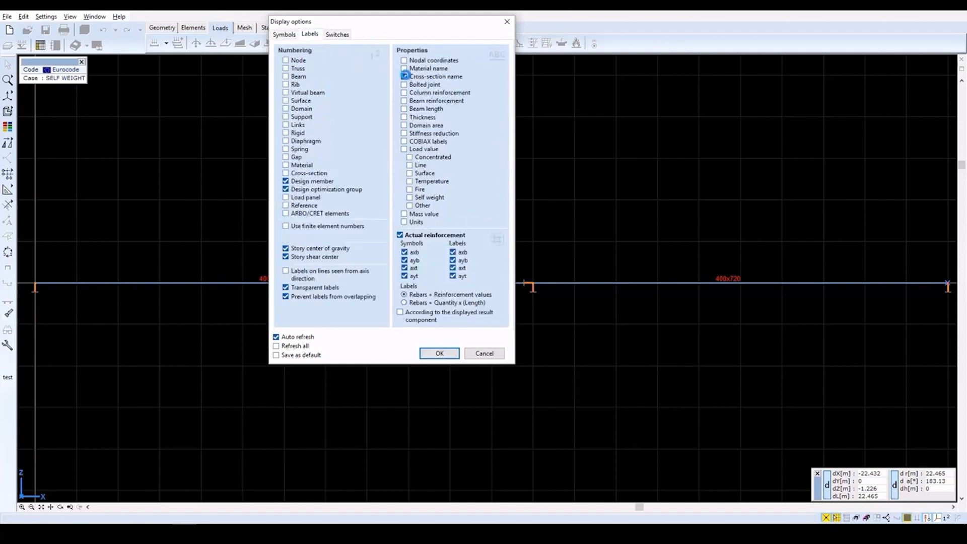
click(405, 75)
click(429, 352)
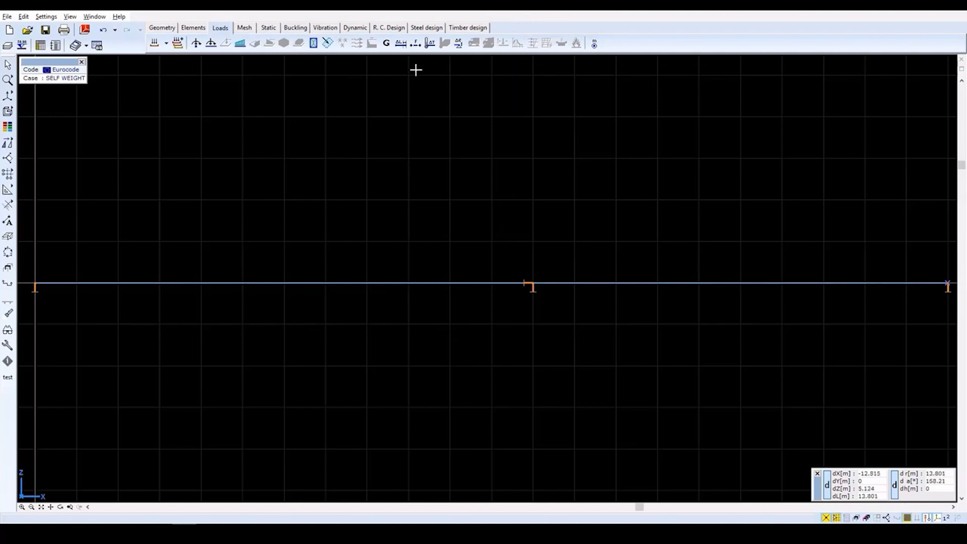
Apply self weight to both beam spans in the SELF WEIGHT load case
click(386, 43)
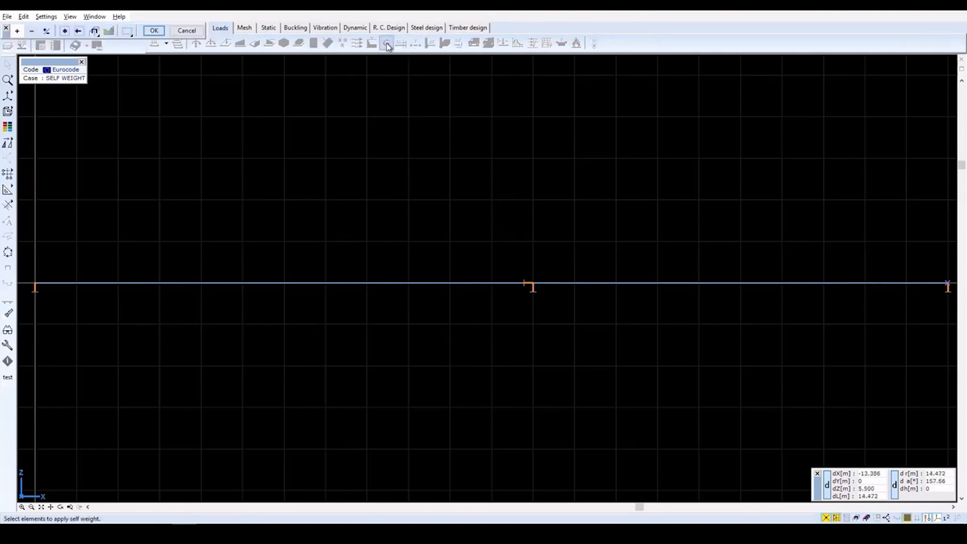
click(80, 31)
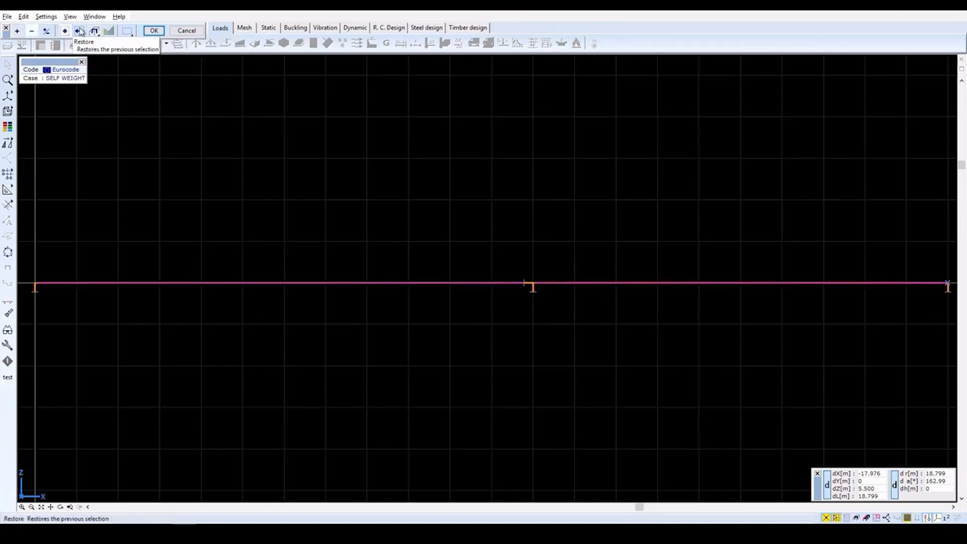
click(154, 31)
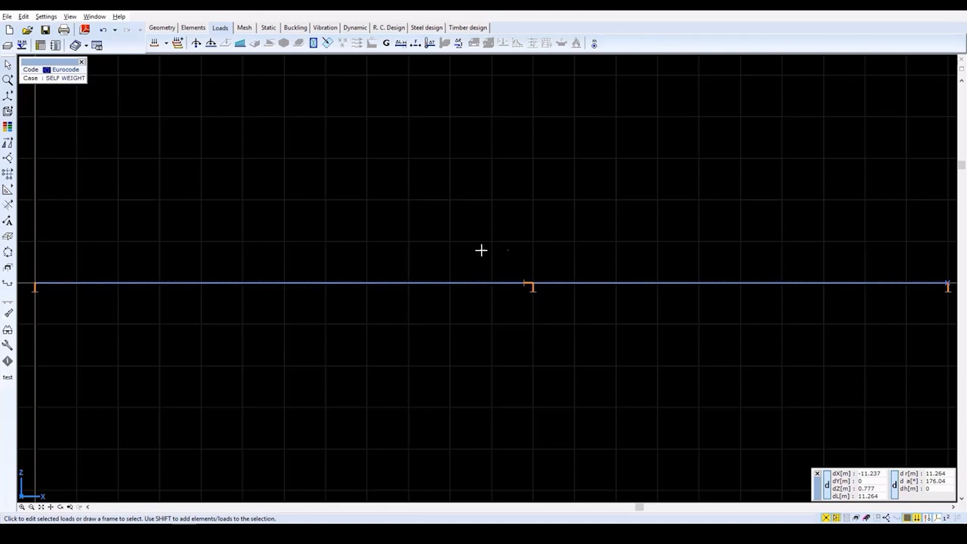
Add two static load cases named LIVE LOAD1 and LIVE LOAD2
click(155, 44)
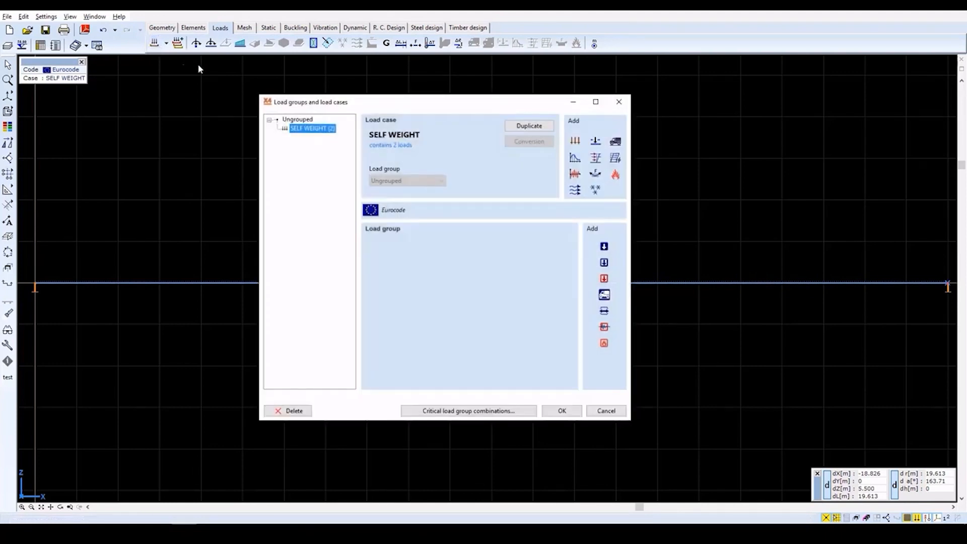
click(576, 142)
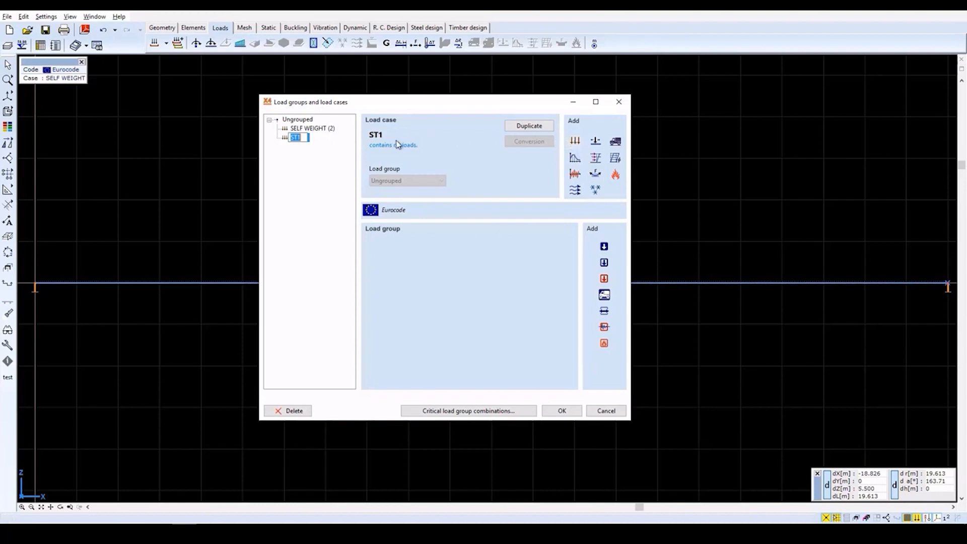
text(LIVE LOAD1)
key(Return)
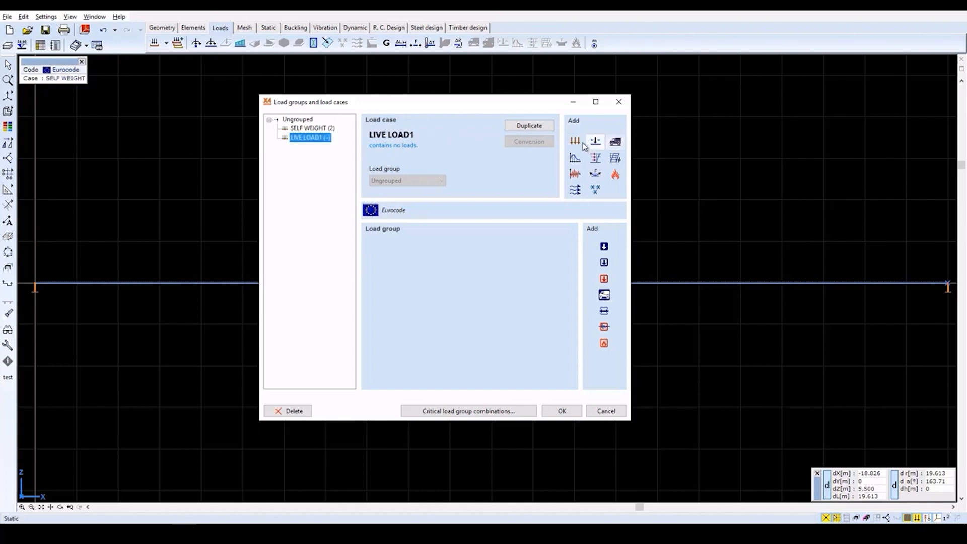
click(576, 142)
text(L)
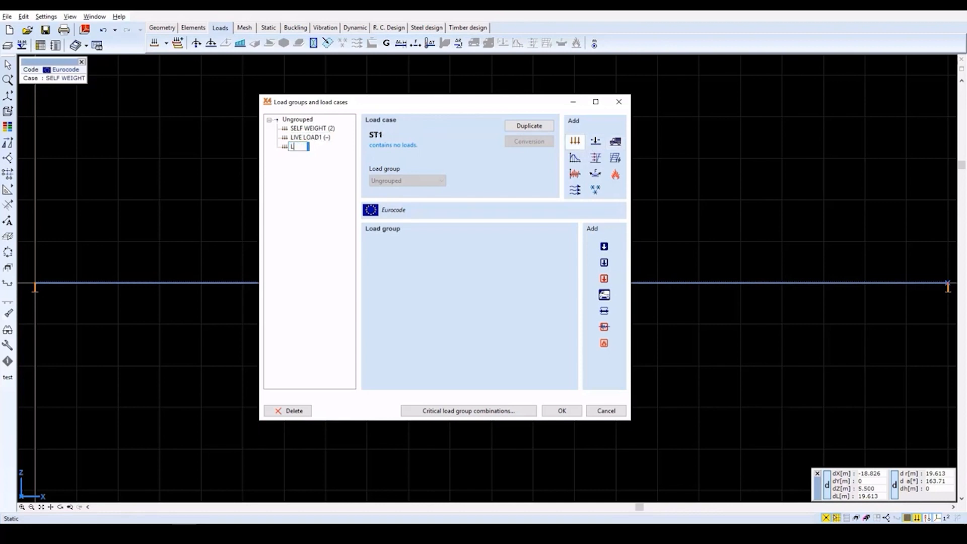
text(IVE LOAD2)
key(Return)
Add another static load case named SUPPORT DISPLACEMENT
click(578, 145)
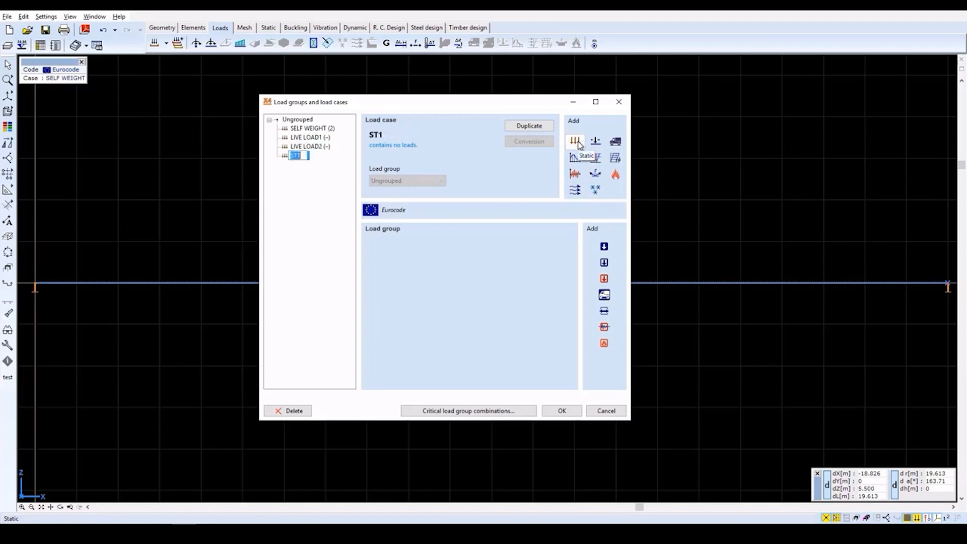
text(SUPPORT)
text( DISPL)
text(ACEMENT)
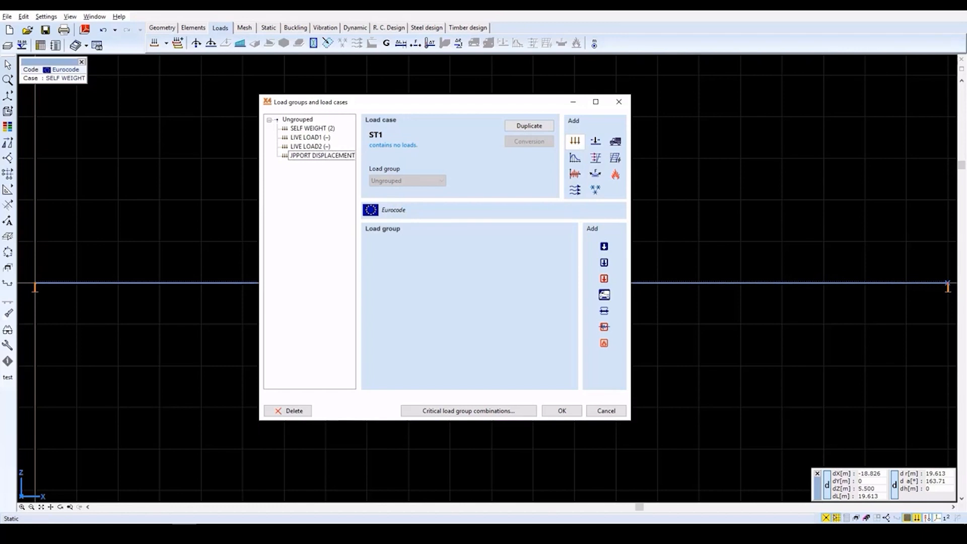
key(Return)
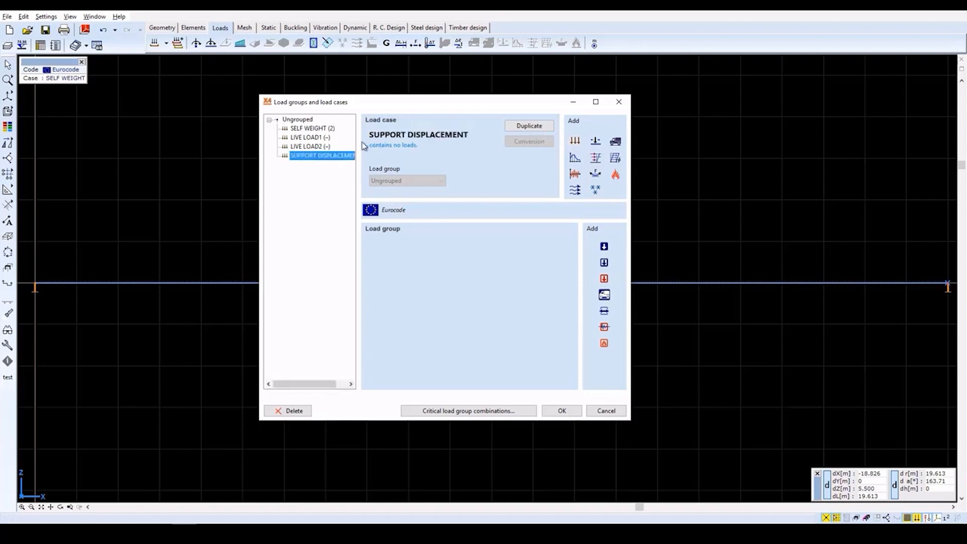
Make LIVE LOAD1 the active load case and apply a uniform distributed load of pZ = -17.5 kN/m along the 12 m span
click(313, 138)
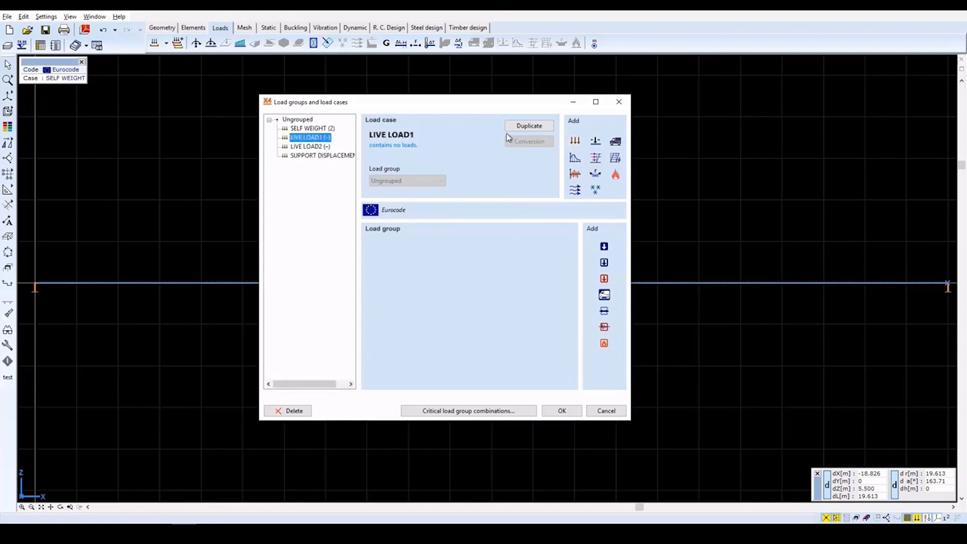
click(562, 411)
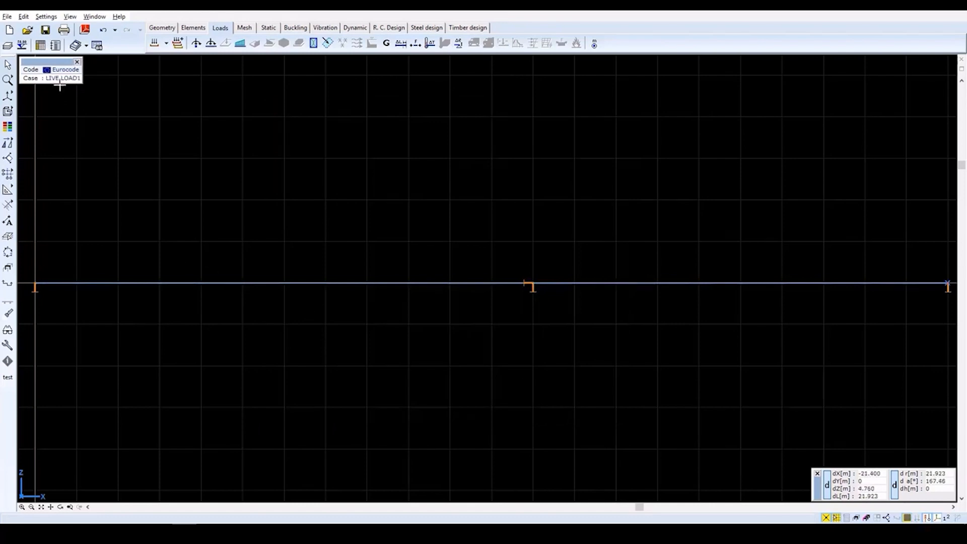
click(240, 43)
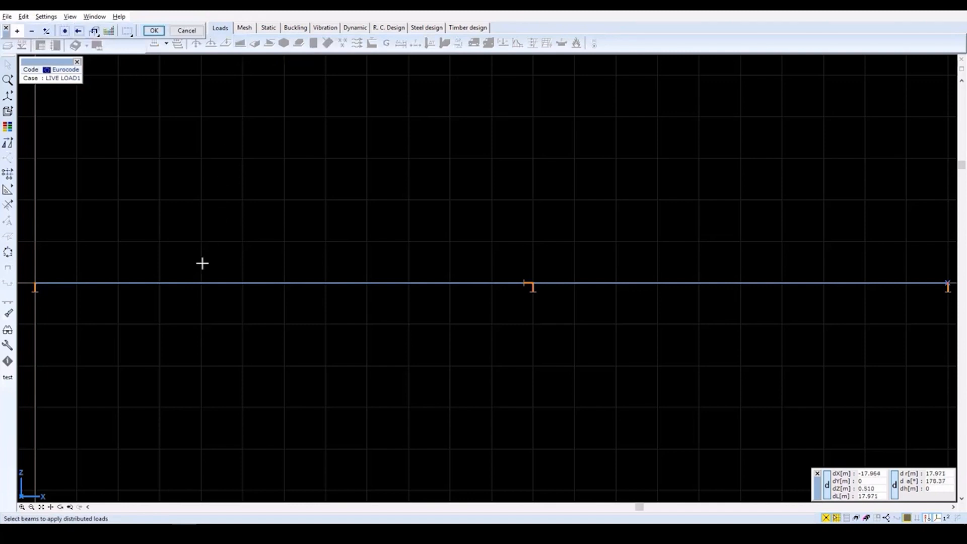
click(202, 284)
click(201, 284)
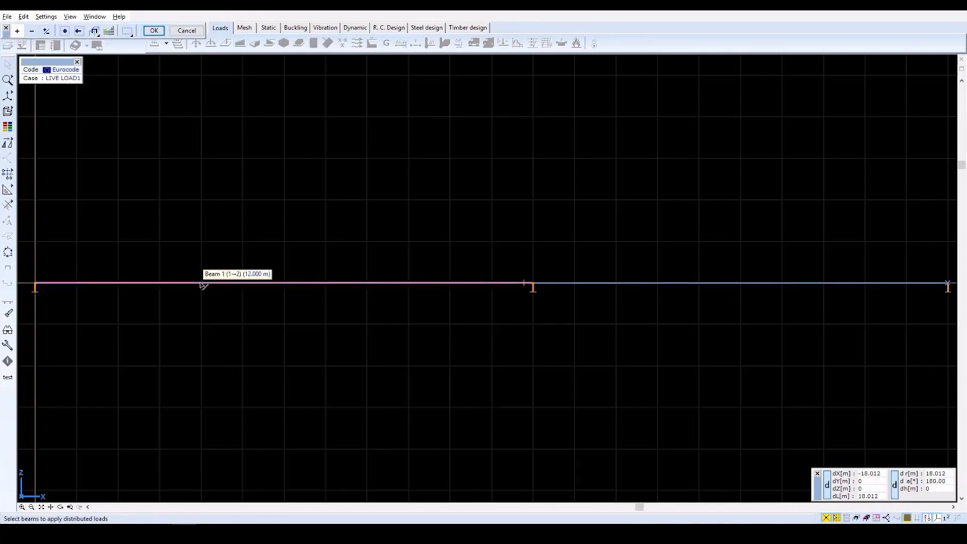
click(152, 29)
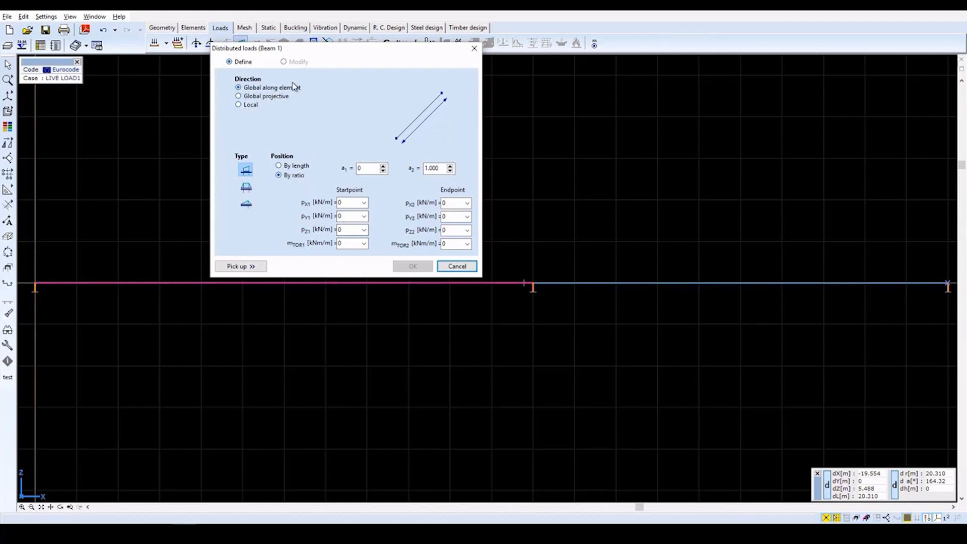
click(347, 230)
text(-10)
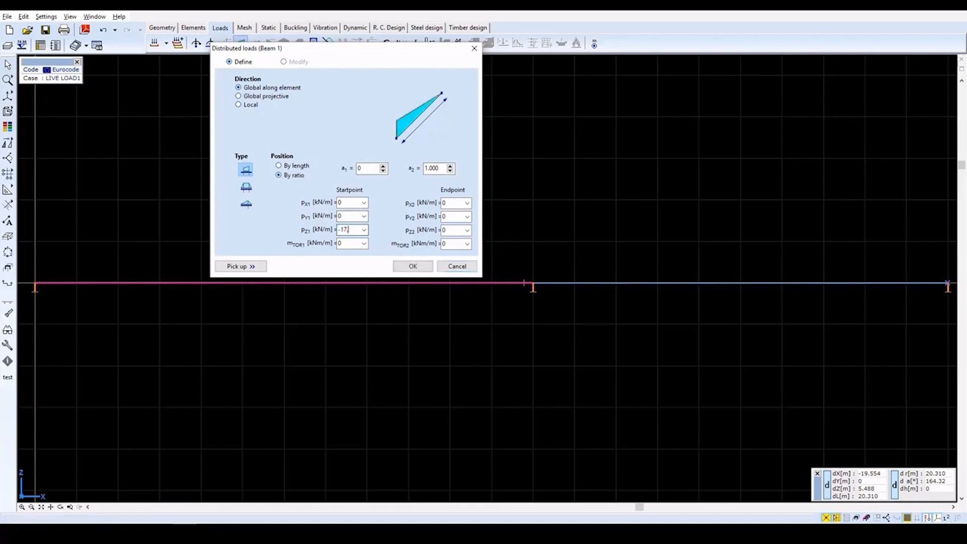
key(Tab)
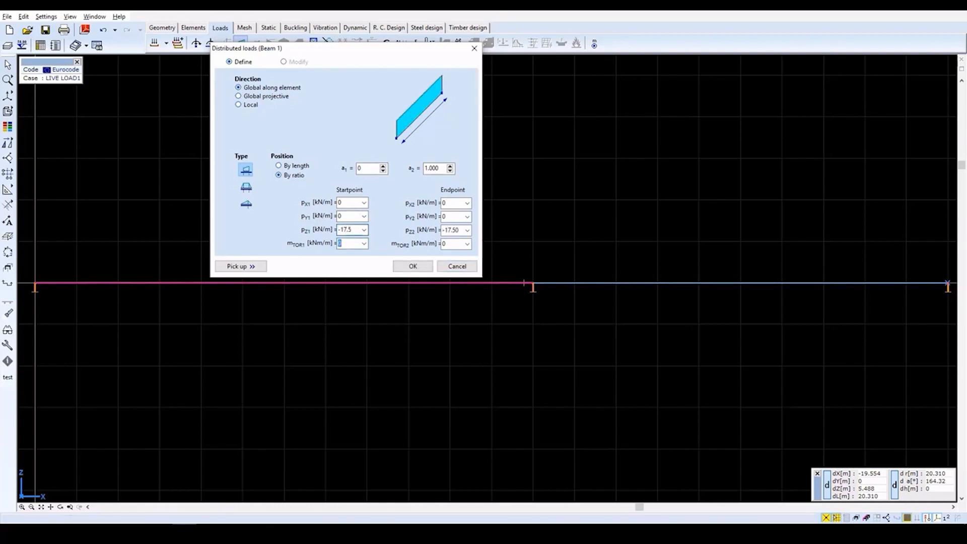
click(412, 267)
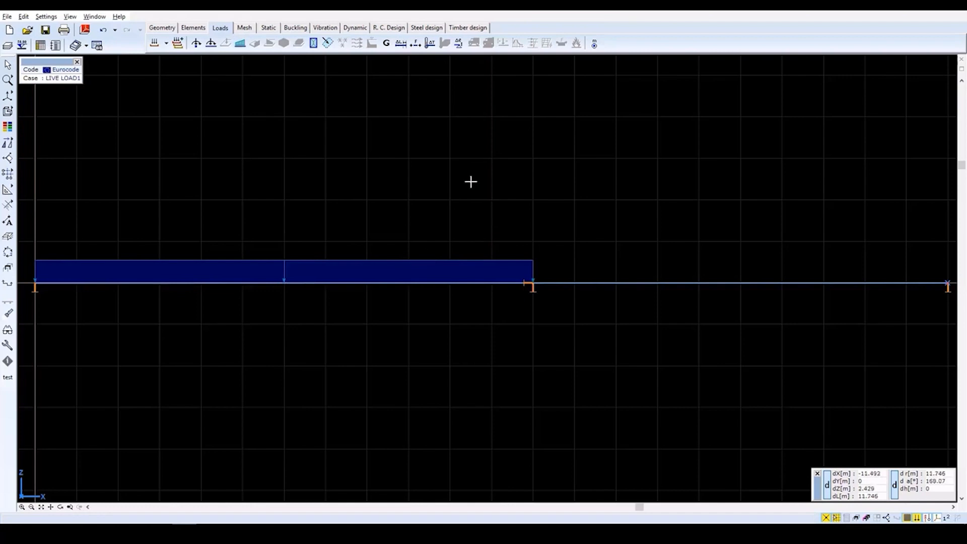
Switch to load case LIVE LOAD2 and apply a uniform distributed load of pZ = -17.5 kN/m along the 10 m span
click(167, 43)
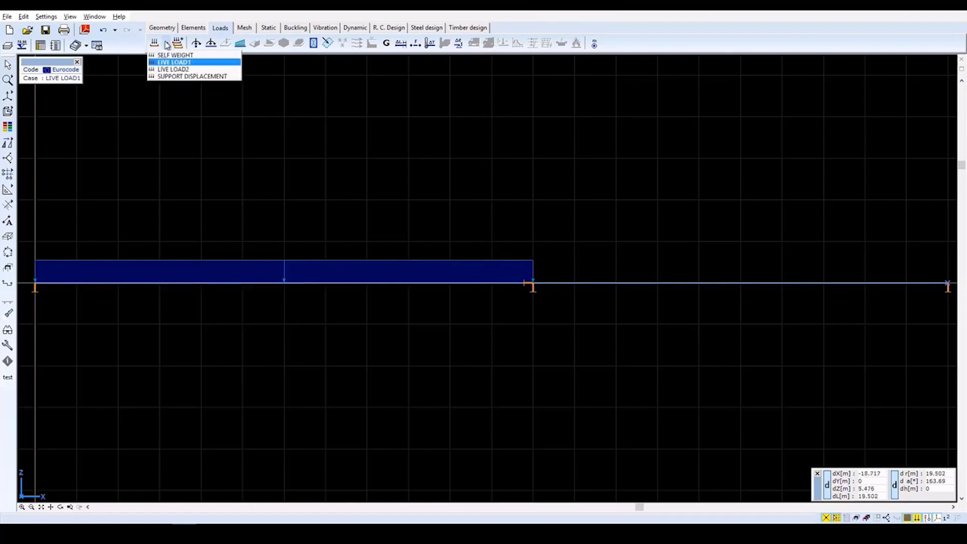
click(201, 70)
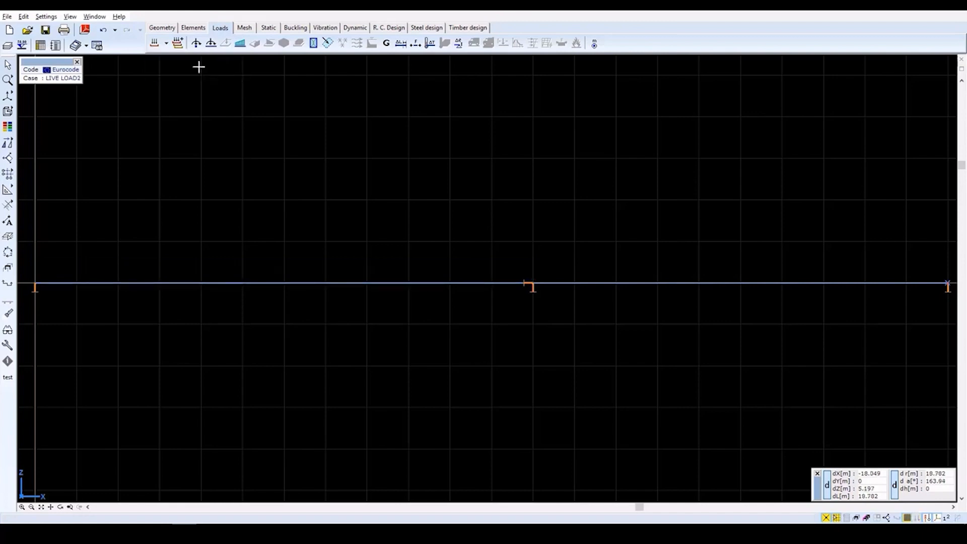
click(241, 44)
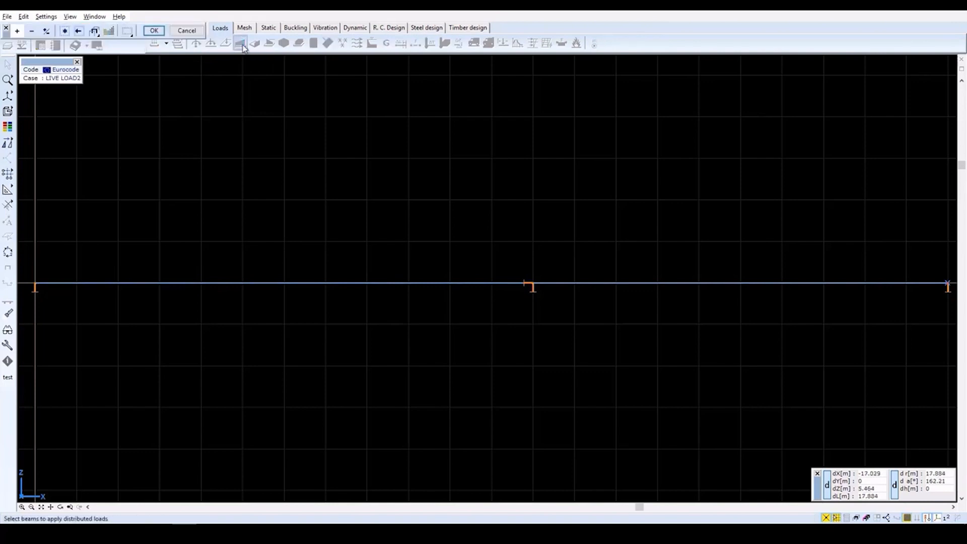
click(673, 283)
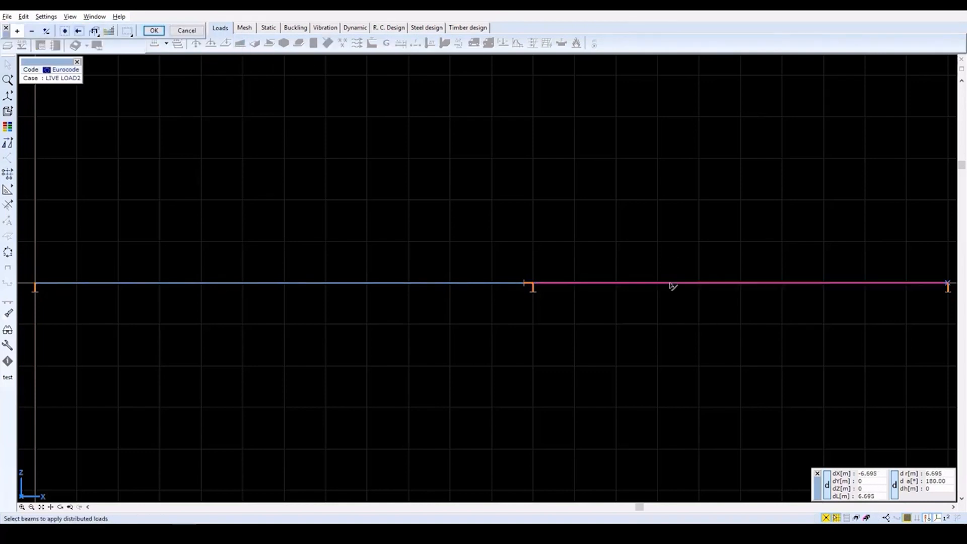
click(154, 30)
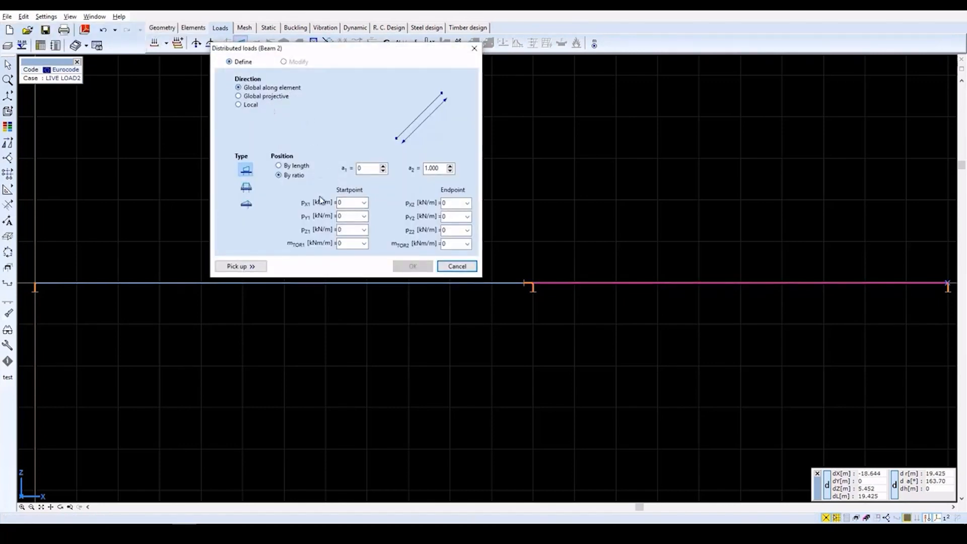
click(346, 229)
text(-17)
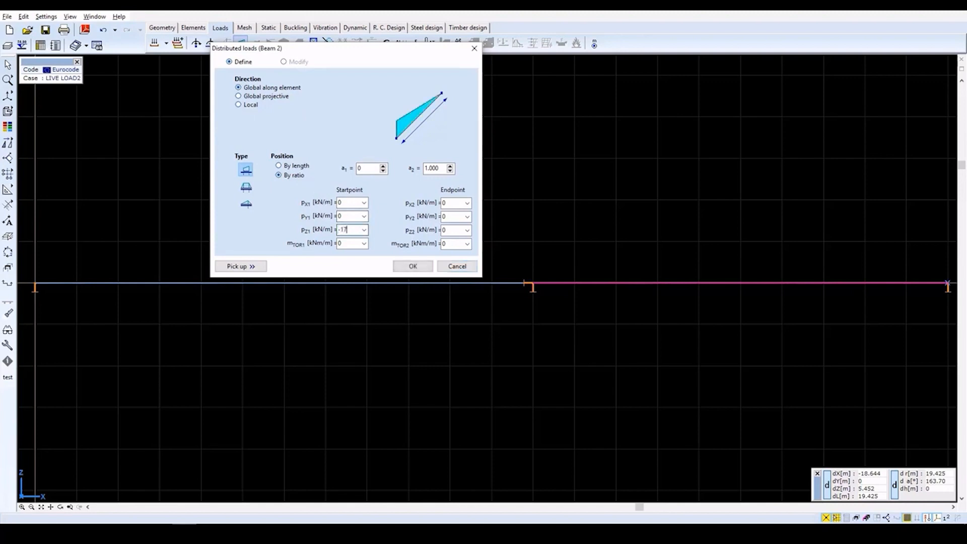
text(.5)
key(Tab)
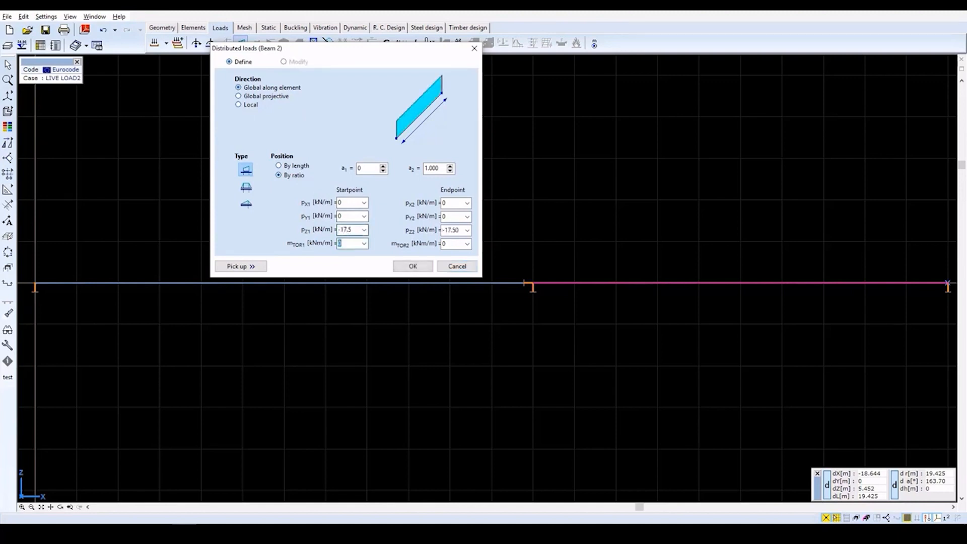
click(413, 267)
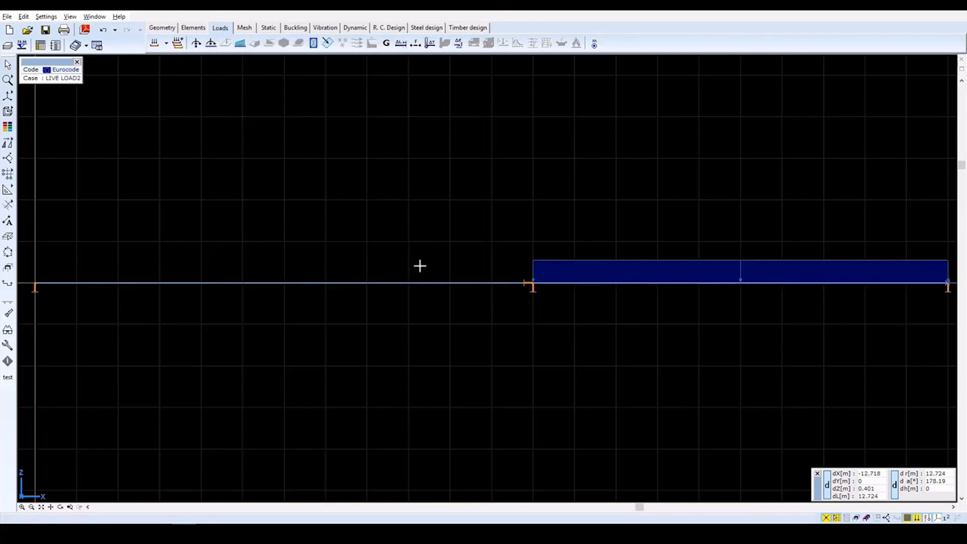
Make SUPPORT DISPLACEMENT the active load case and apply a forced displacement of ez = 20 mm to the middle support
click(166, 44)
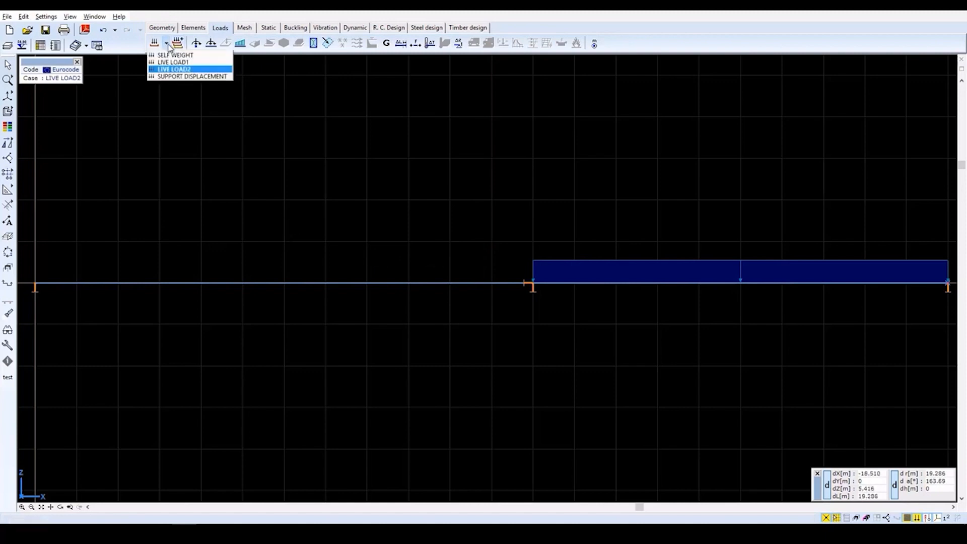
click(175, 76)
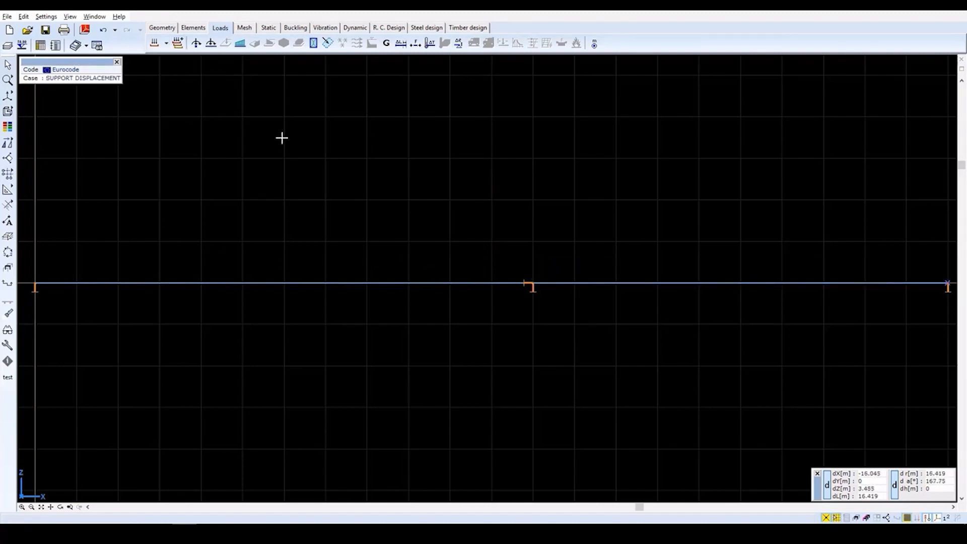
click(459, 44)
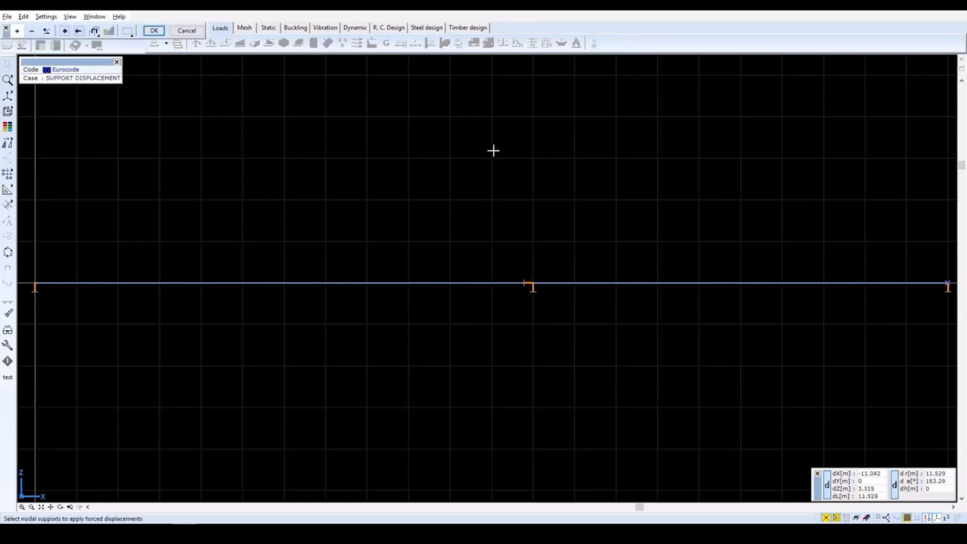
click(534, 285)
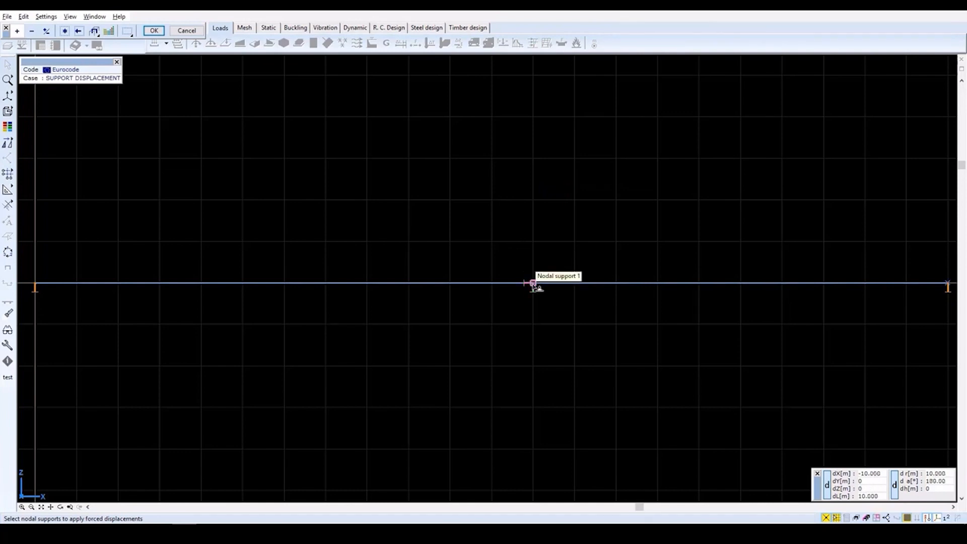
click(154, 31)
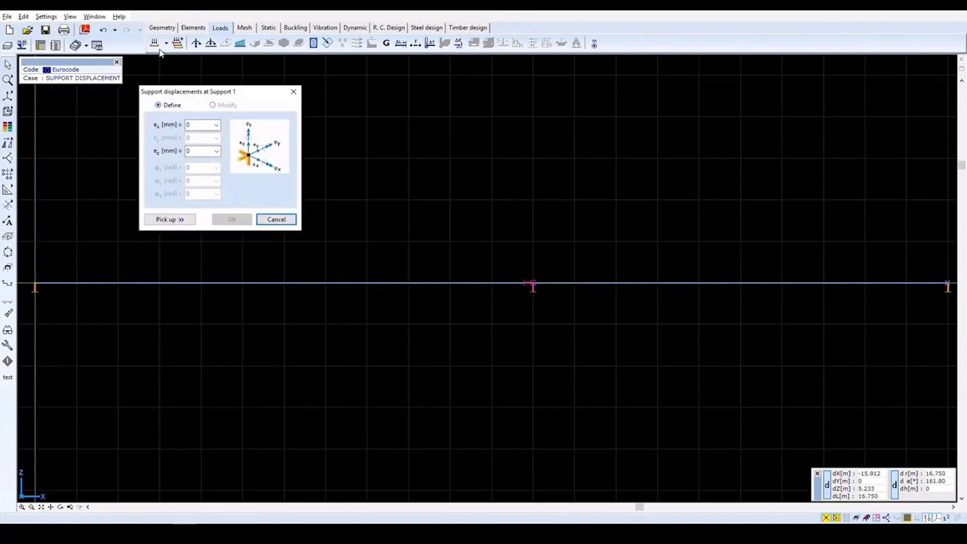
double_click(201, 151)
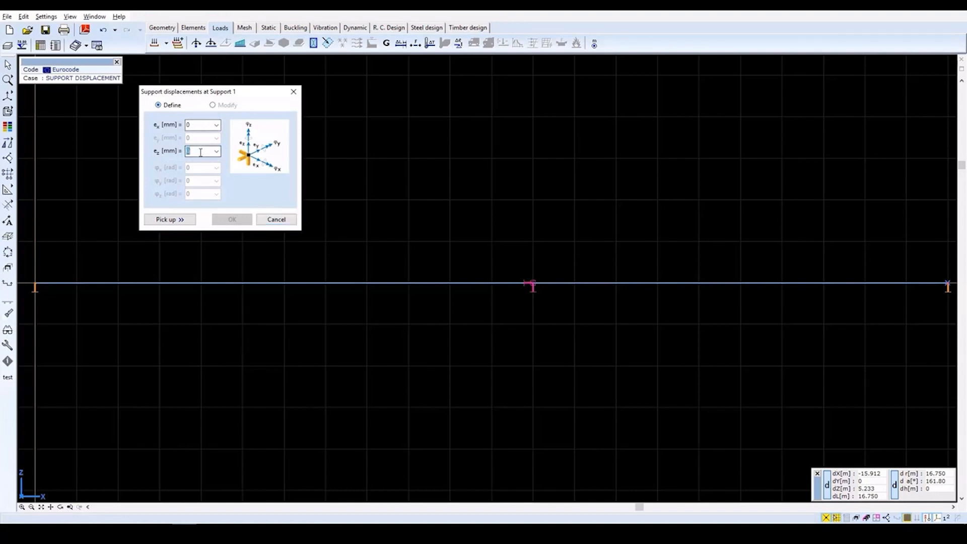
text(20)
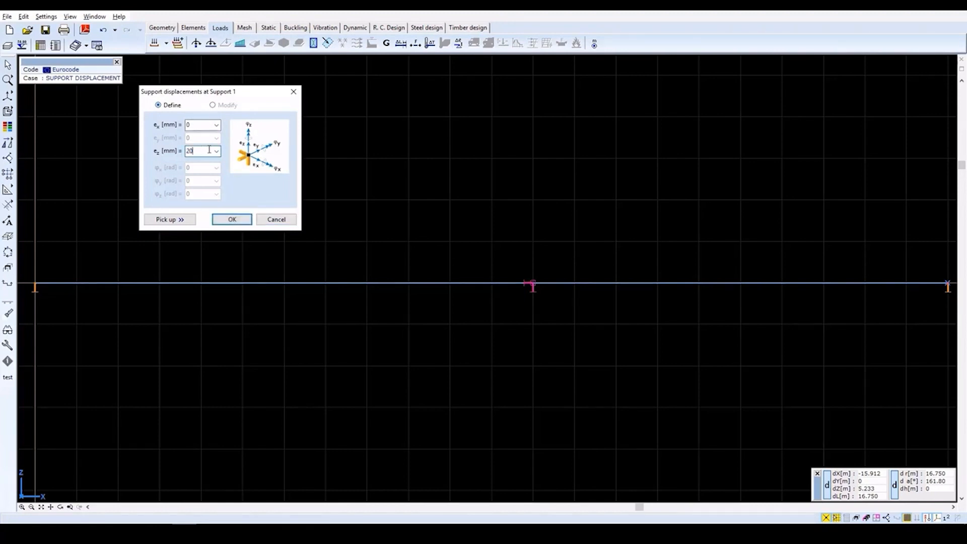
click(232, 220)
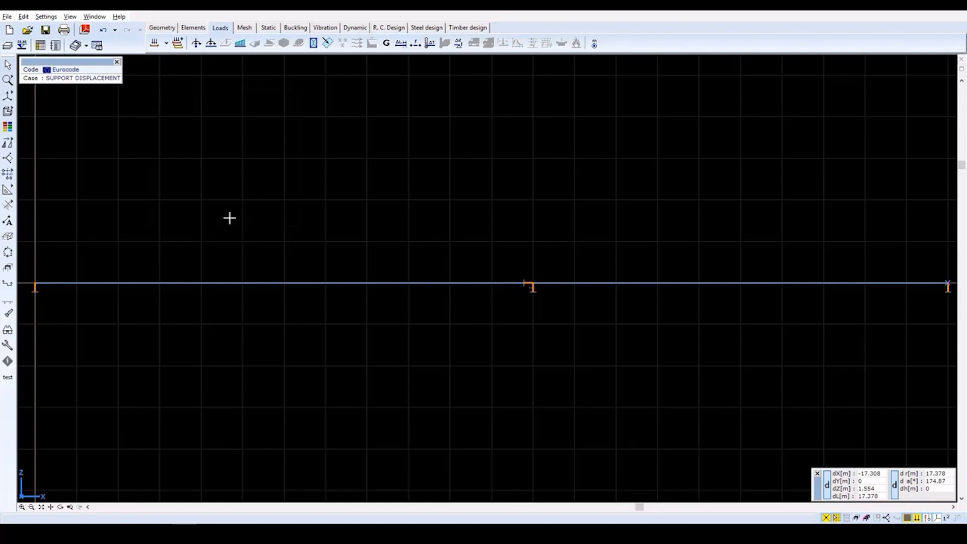
Add a custom ULS load combination with factors SELF WEIGHT 1.35, LIVE LOAD1 1.5, LIVE LOAD2 0 and SUPPORT DISPLACEMENT 1
click(178, 48)
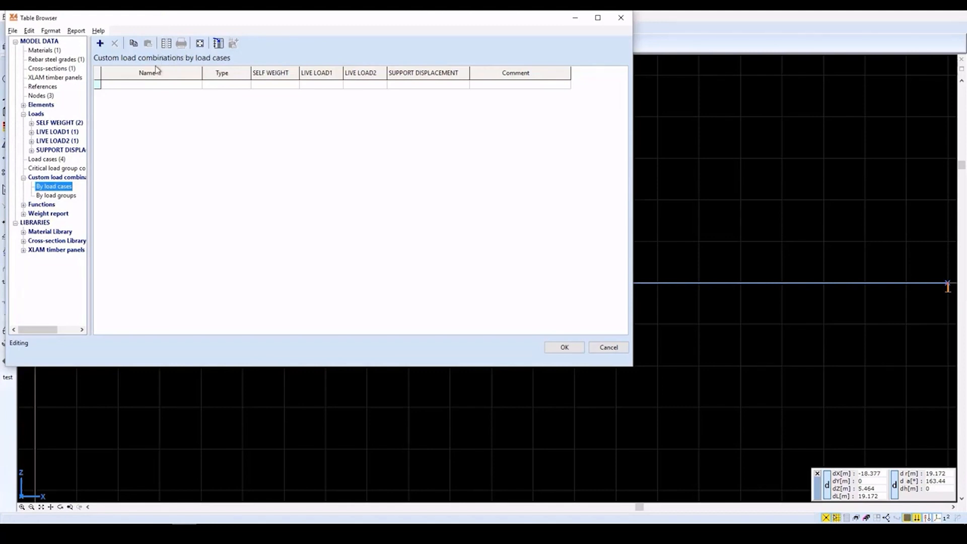
click(100, 44)
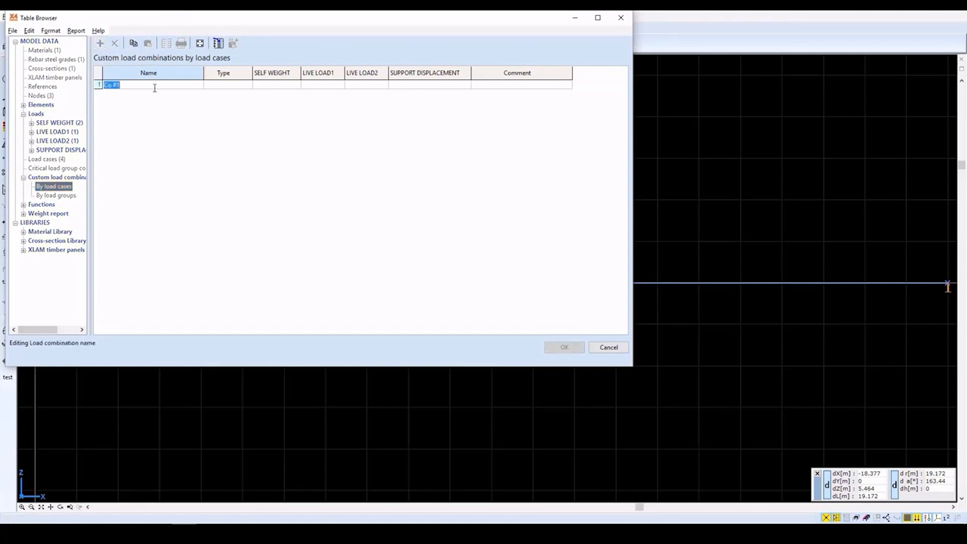
key(Return)
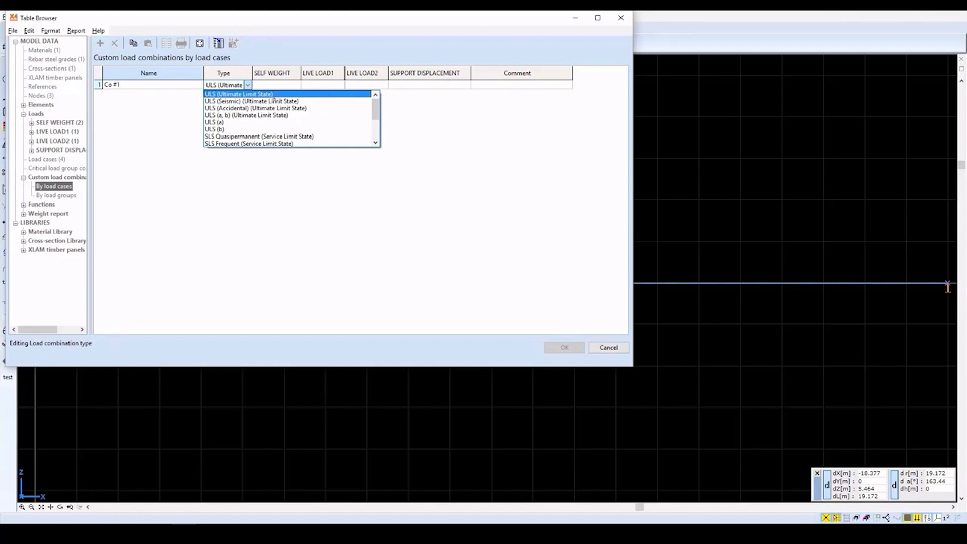
click(273, 94)
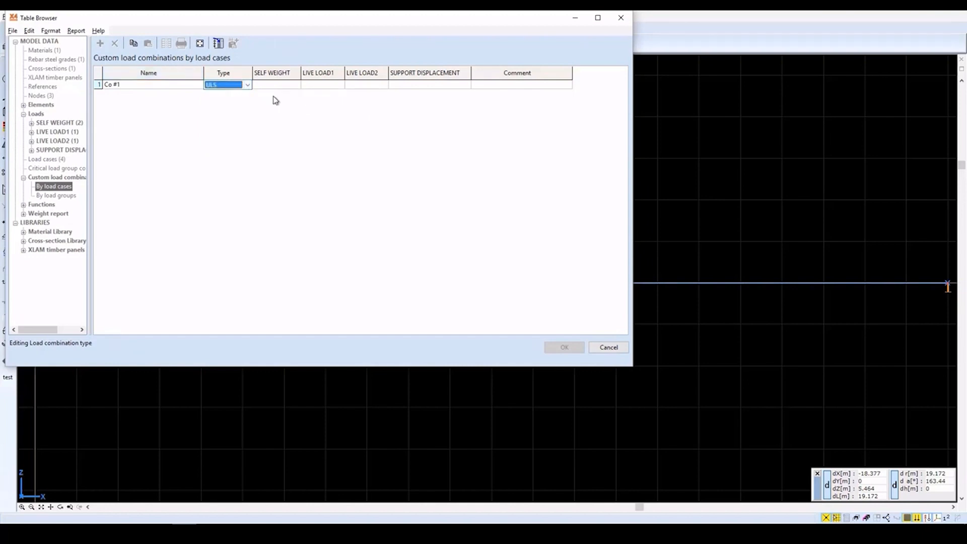
click(277, 85)
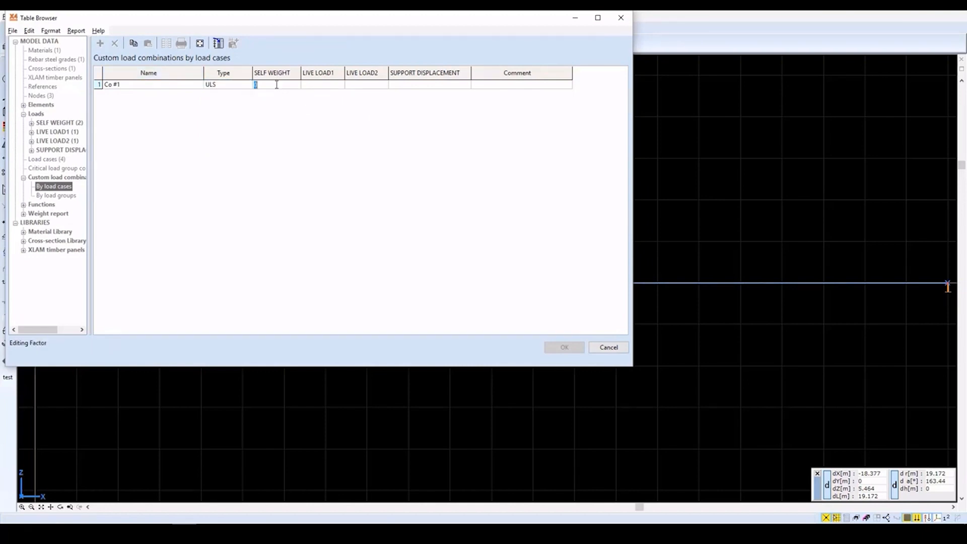
text(1.35)
key(Tab)
text(1.5)
key(Tab)
key(Tab)
text(1)
key(Tab)
key(Tab)
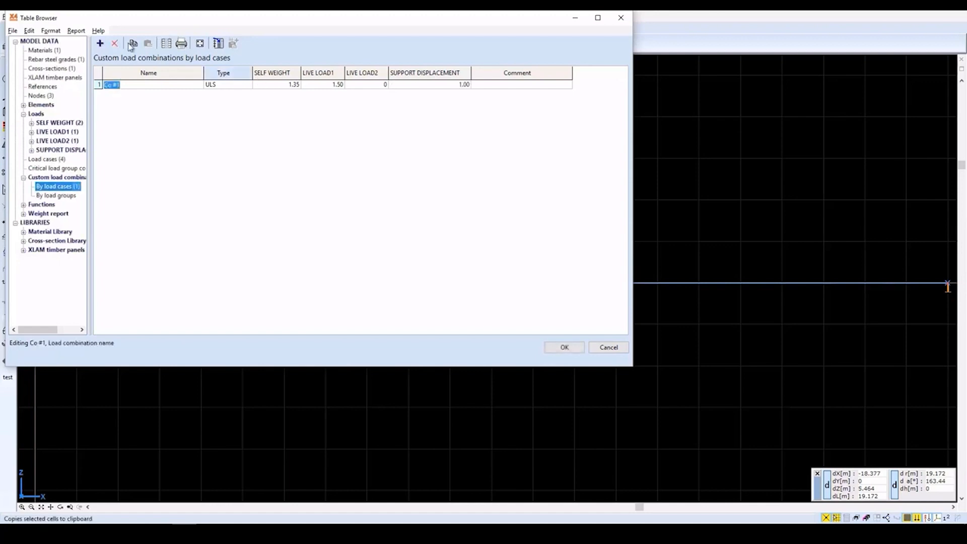
Add a second ULS combination with factors SELF WEIGHT 1.35, LIVE LOAD1 0, LIVE LOAD2 1.5 and SUPPORT DISPLACEMENT 1
click(101, 44)
key(Tab)
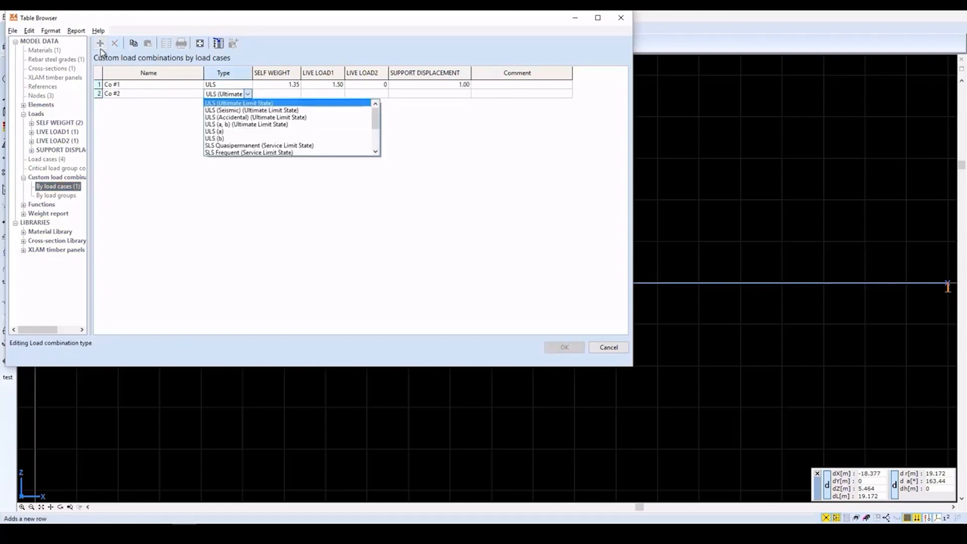
key(Tab)
text(1.)
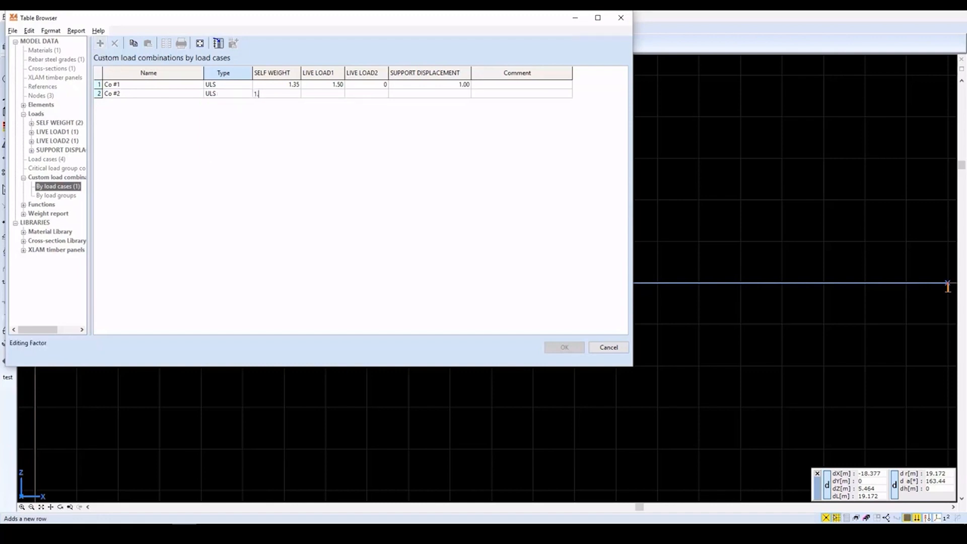
text(35)
key(Tab)
key(Tab)
text(1.5)
key(Tab)
text(1)
key(Tab)
key(Tab)
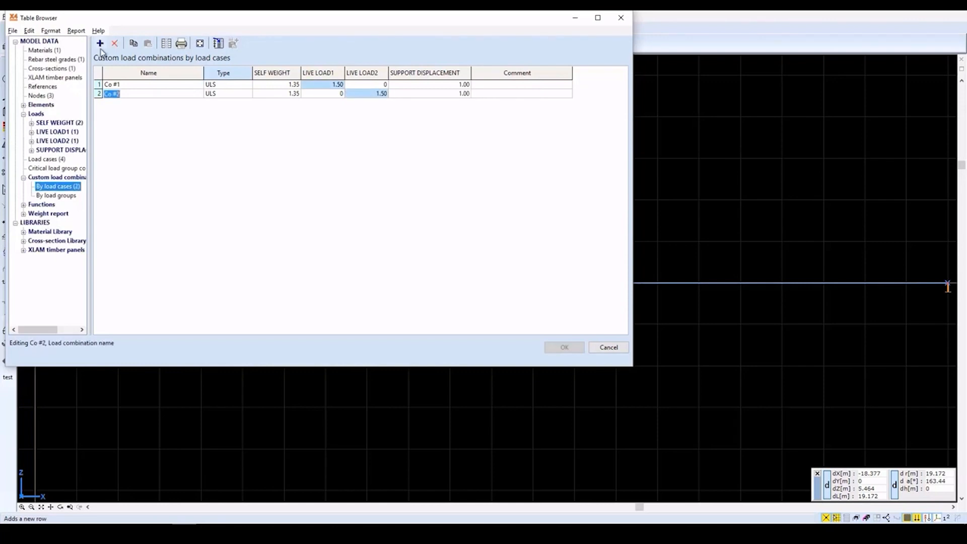
Add an SLS Quasipermanent combination with SELF WEIGHT 1, LIVE LOAD2 0.6 and the other factors 0, and accept the combinations table
click(101, 50)
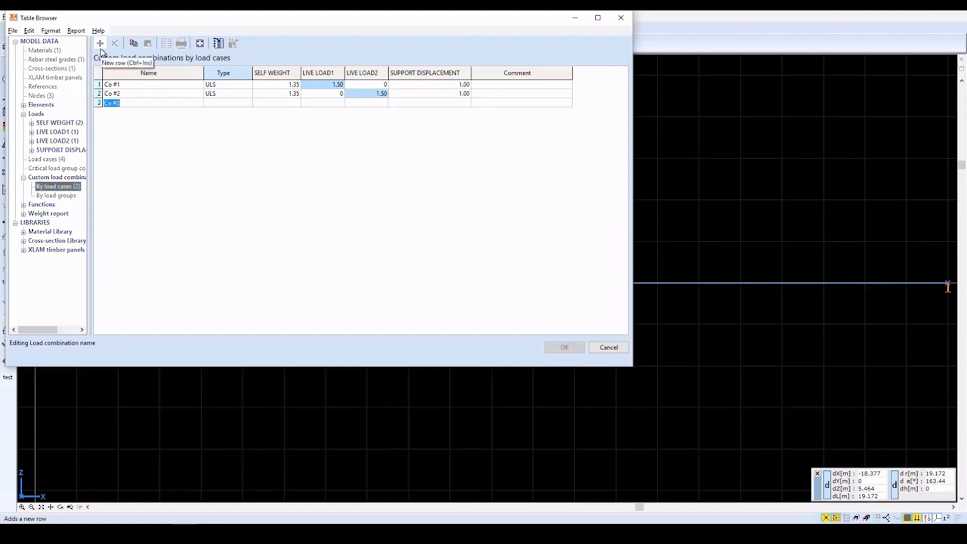
key(Tab)
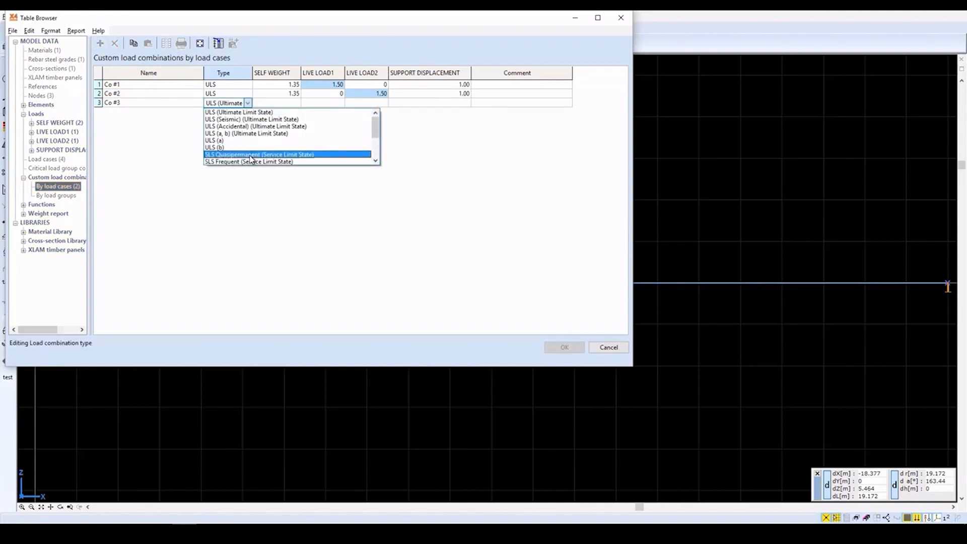
click(251, 154)
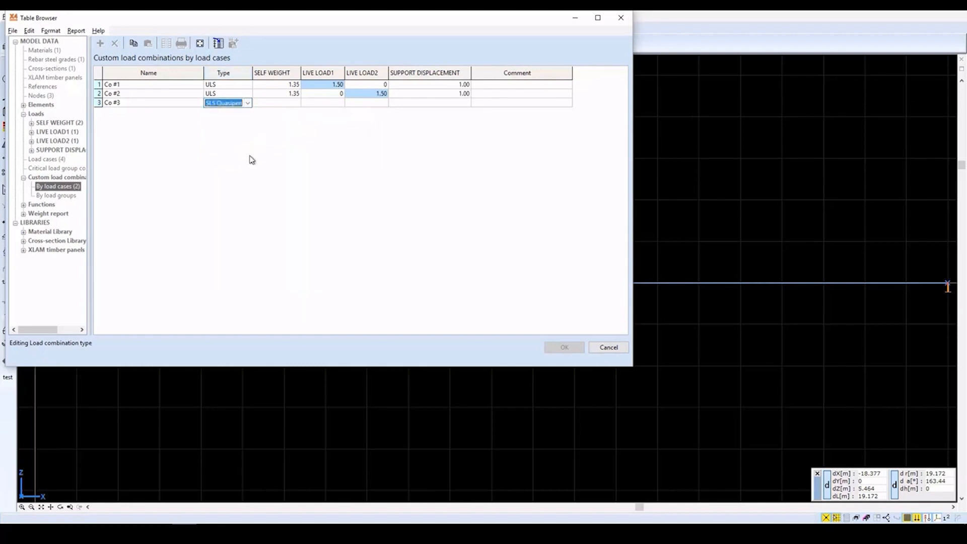
key(Tab)
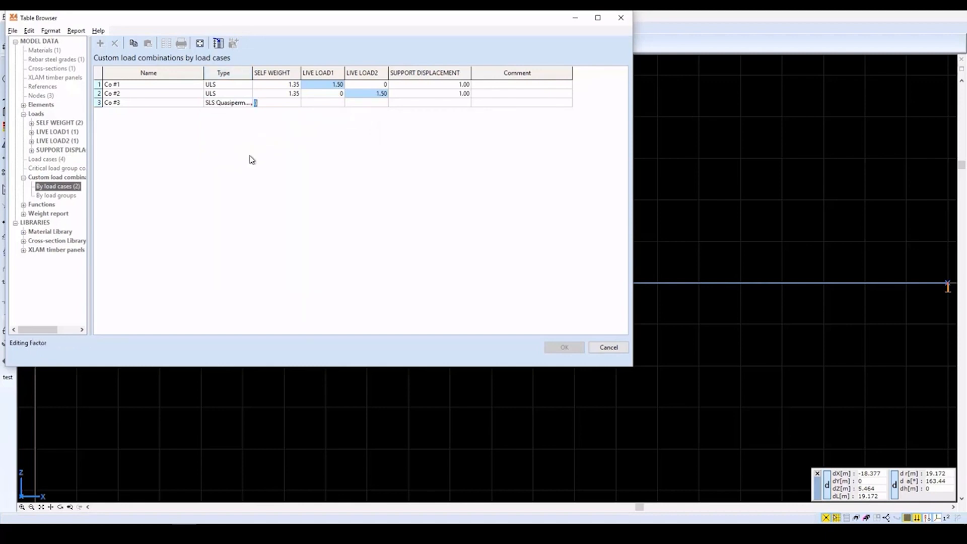
text(1)
key(Tab)
key(Tab)
text(0.6)
key(Tab)
key(Tab)
key(Tab)
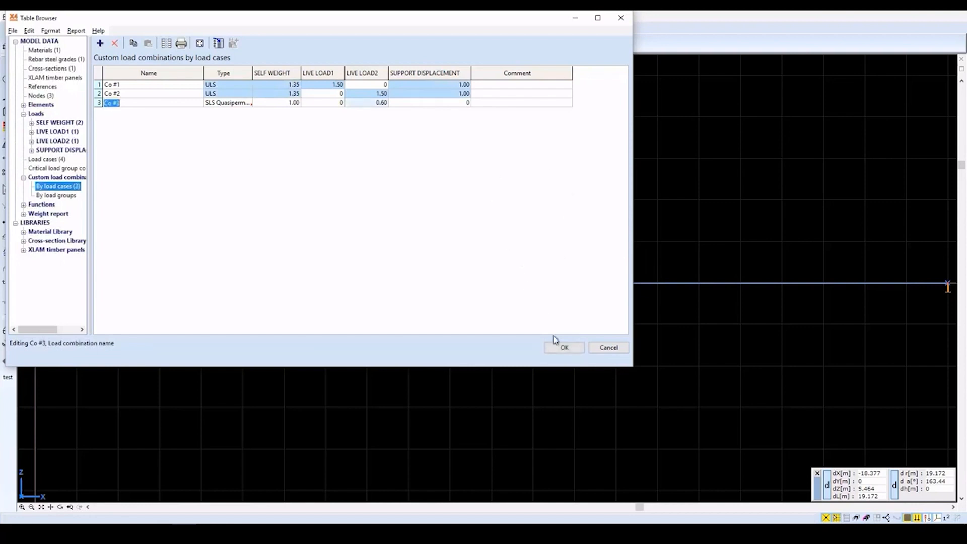
click(565, 348)
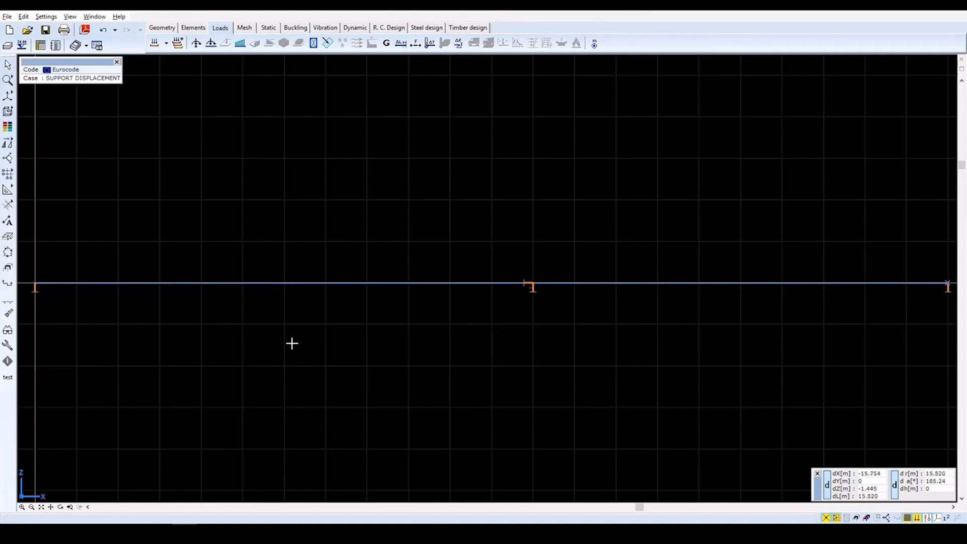
Mesh all the beam's line elements with a maximum element size of 1 m
click(248, 31)
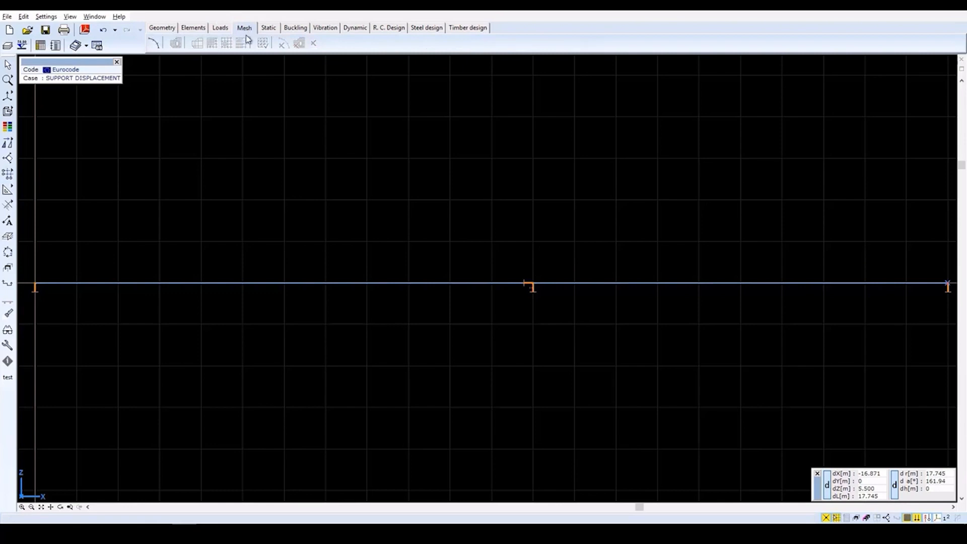
click(154, 44)
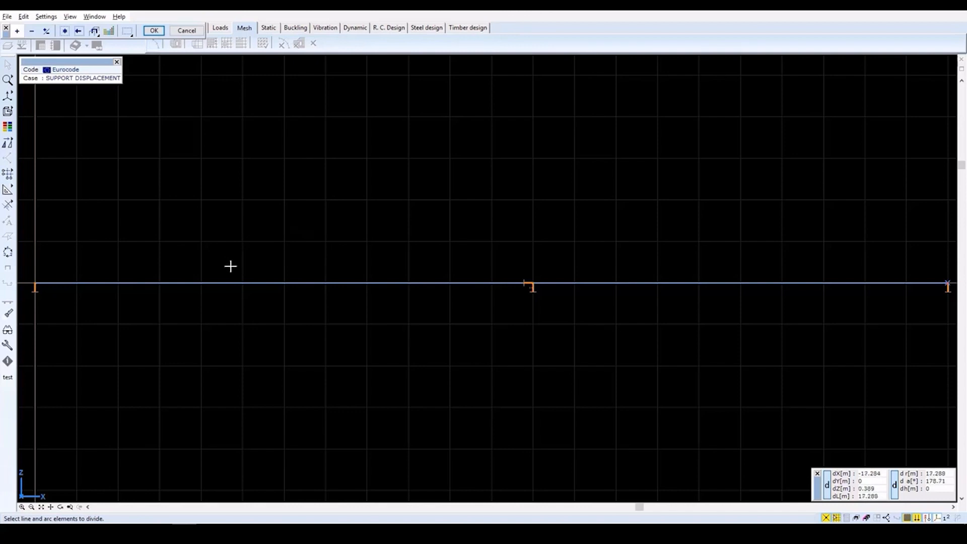
click(65, 36)
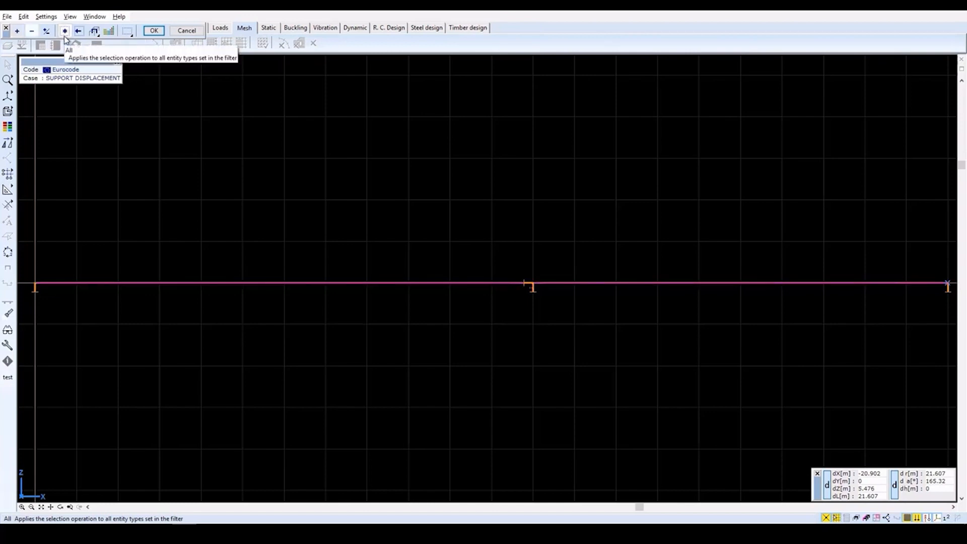
click(155, 31)
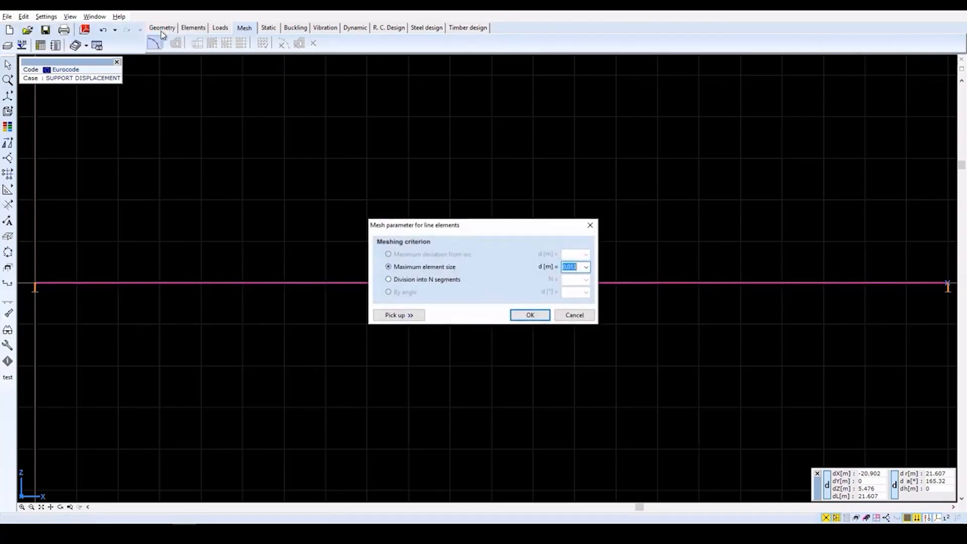
click(581, 270)
double_click(574, 267)
text(1)
click(539, 314)
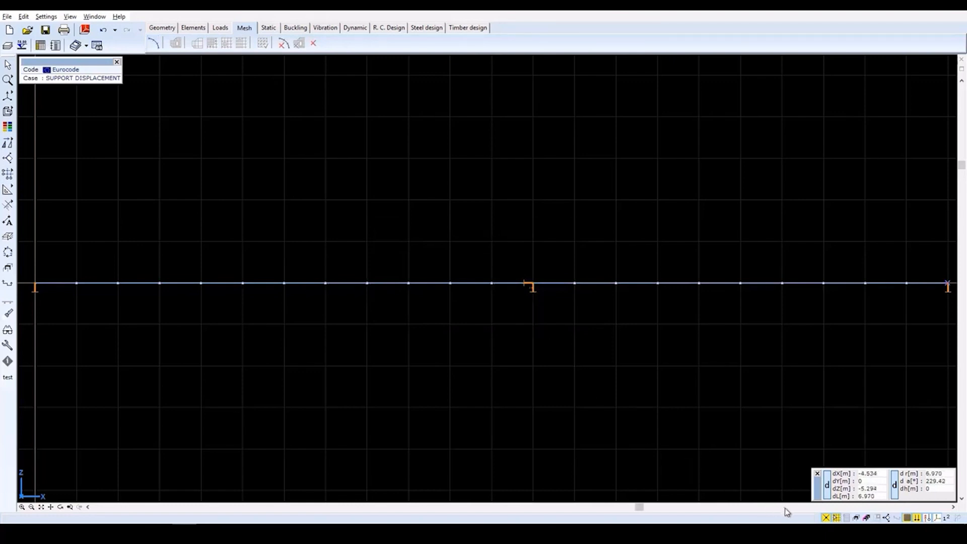
Show the whole meshed beam in perspective view
click(908, 518)
click(908, 518)
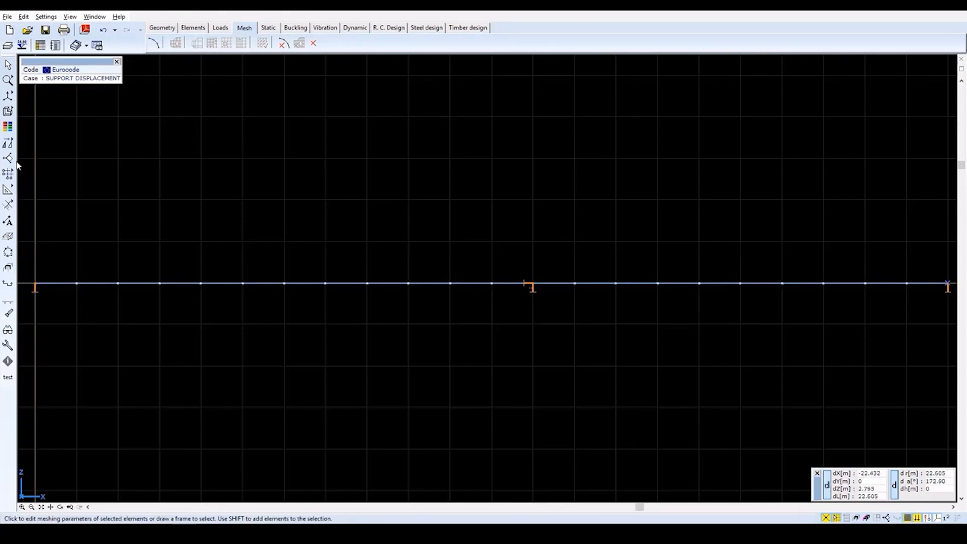
click(7, 95)
click(69, 97)
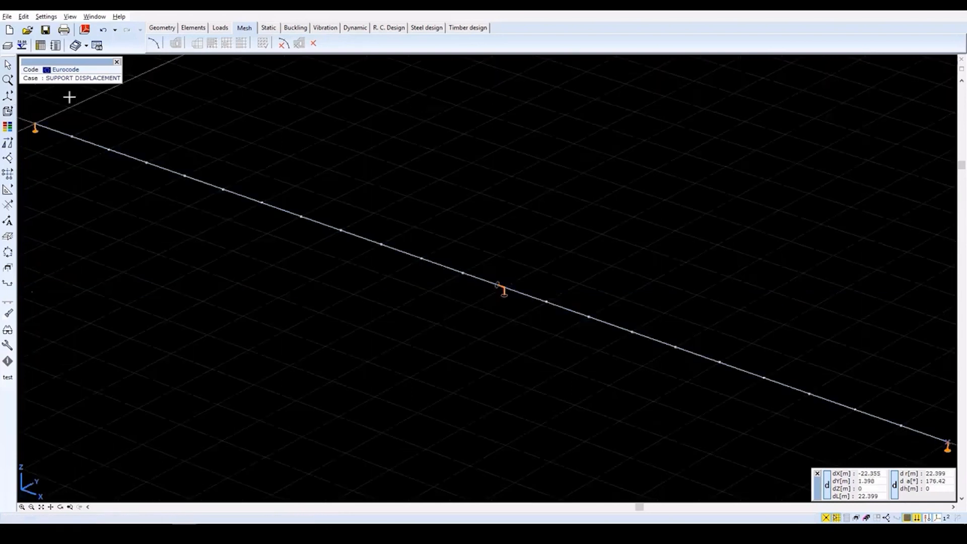
scroll(445, 275, down, 2)
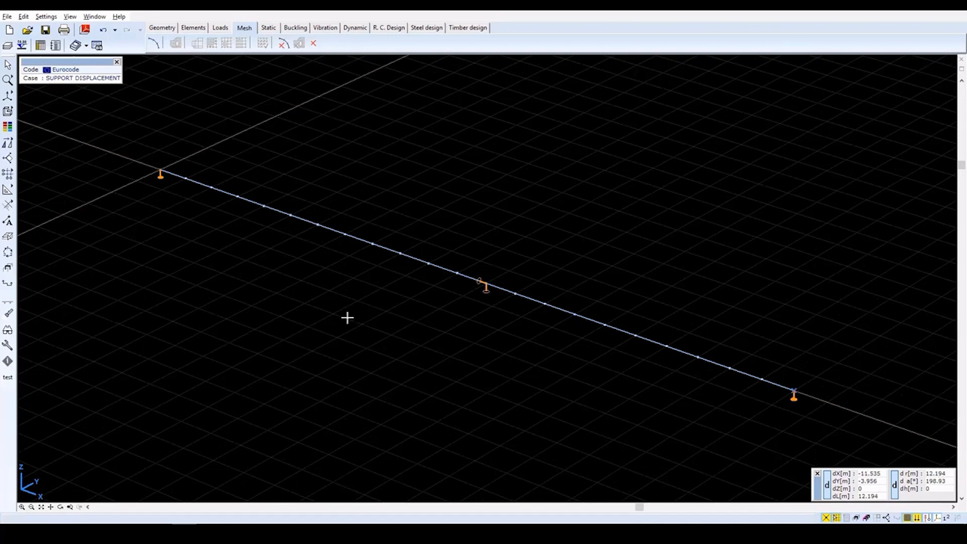
Run the linear static analysis, setting the nodal degrees of freedom automatically and saving the model with these settings
click(275, 30)
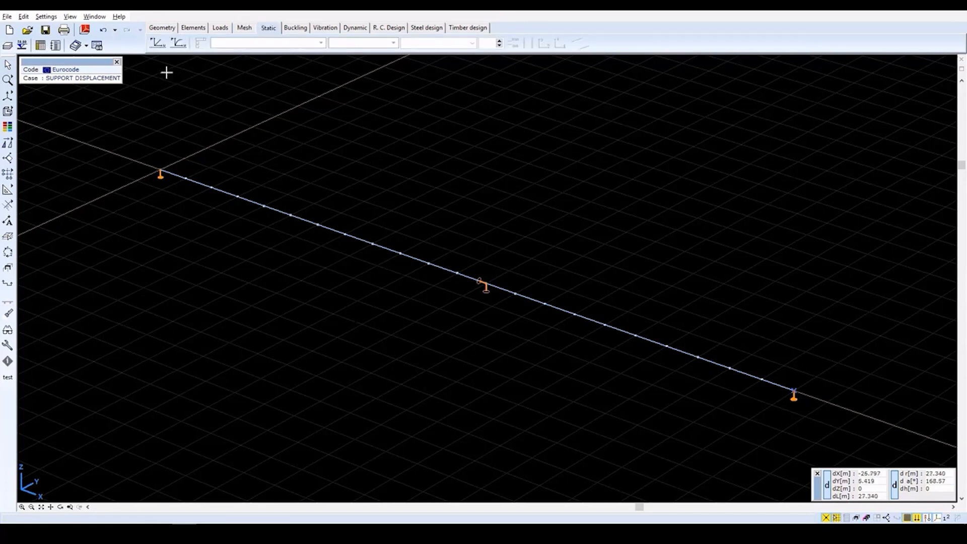
click(157, 44)
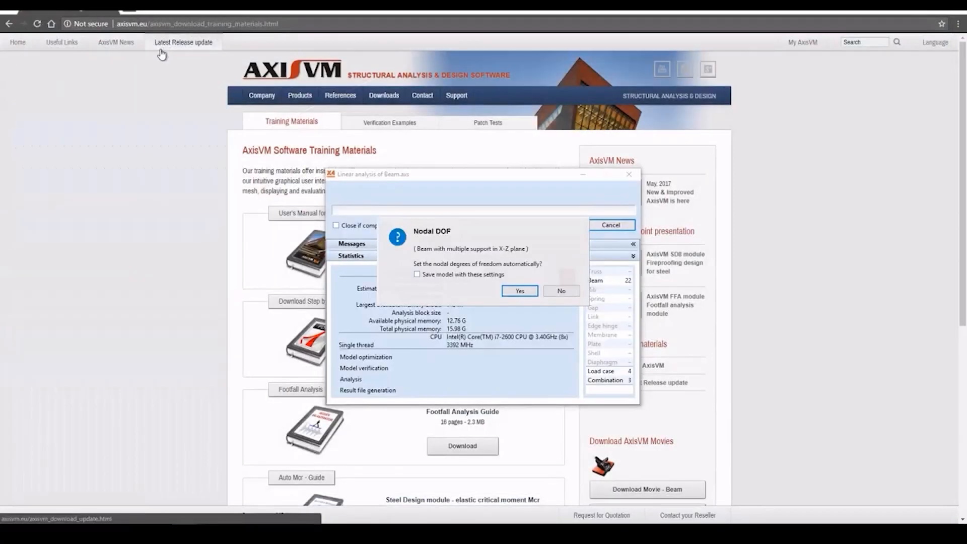
click(419, 275)
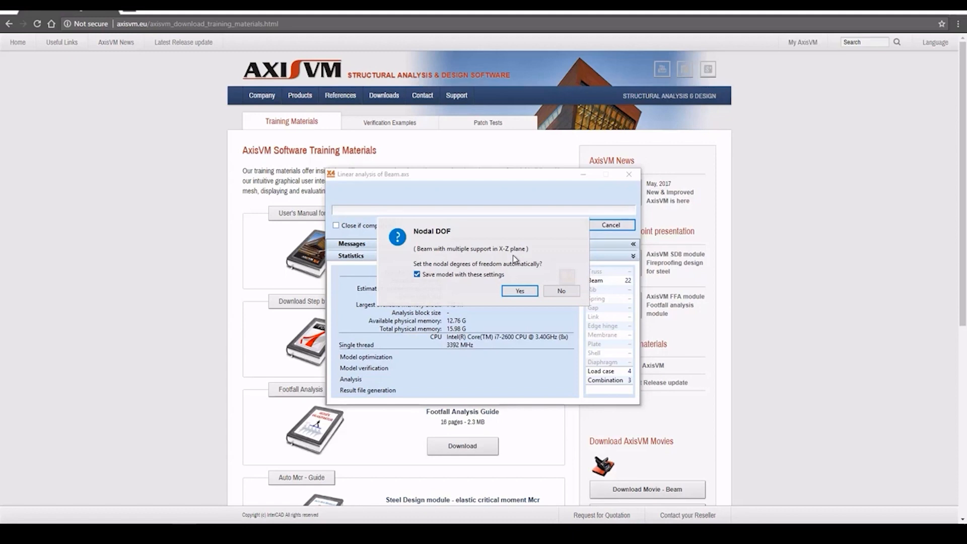
click(520, 291)
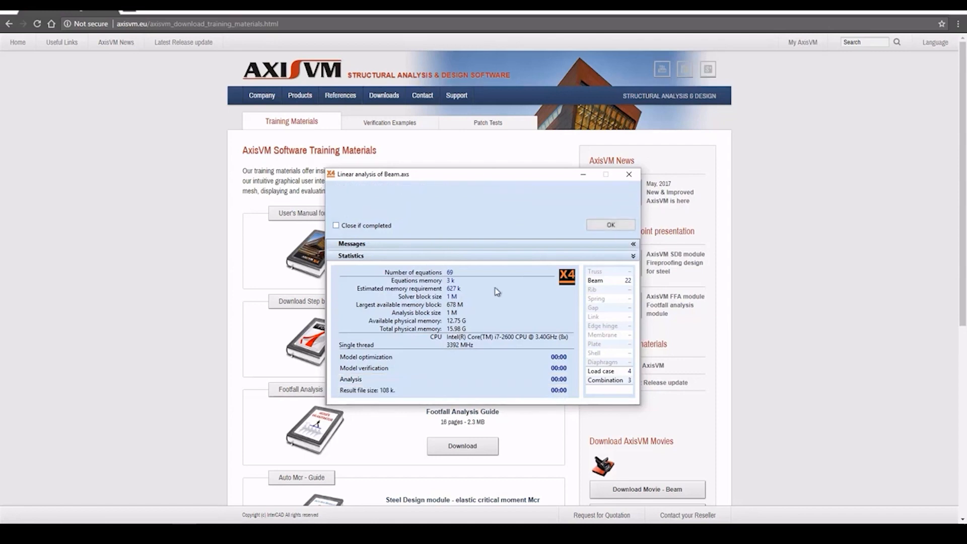
Review the statistics of the completed linear analysis and close the analysis report
click(618, 257)
click(617, 257)
click(611, 225)
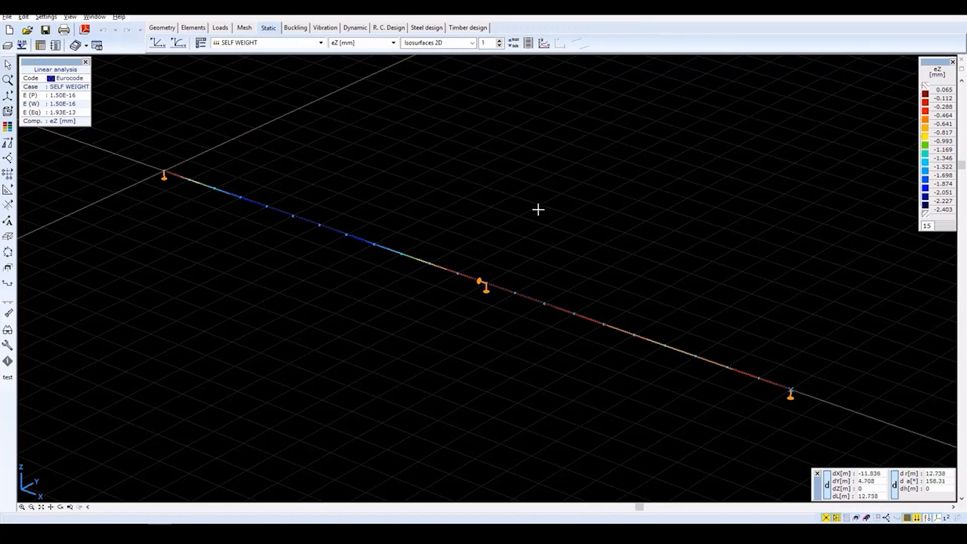
Display the SELF WEIGHT vertical displacement eZ as a diagram scaled by 10 on the undeformed shape
click(201, 47)
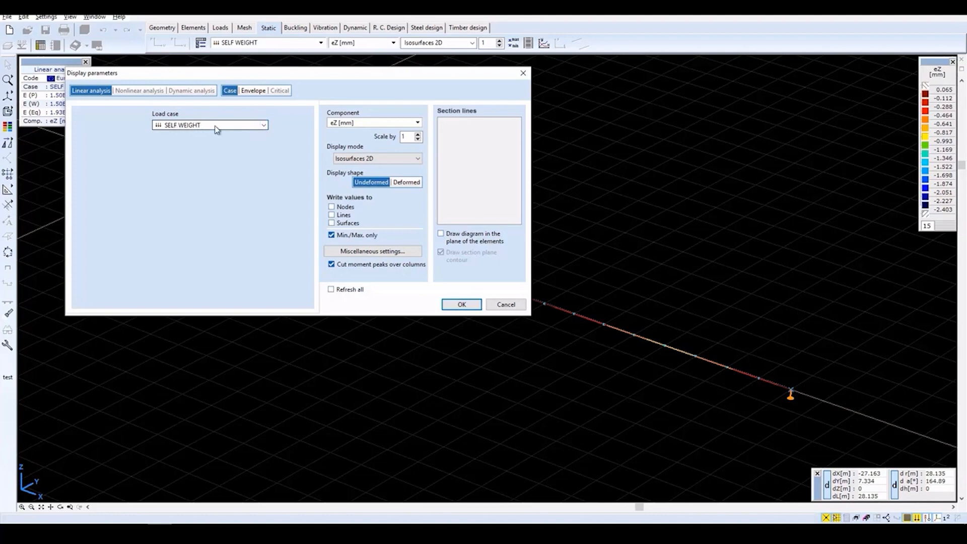
click(365, 123)
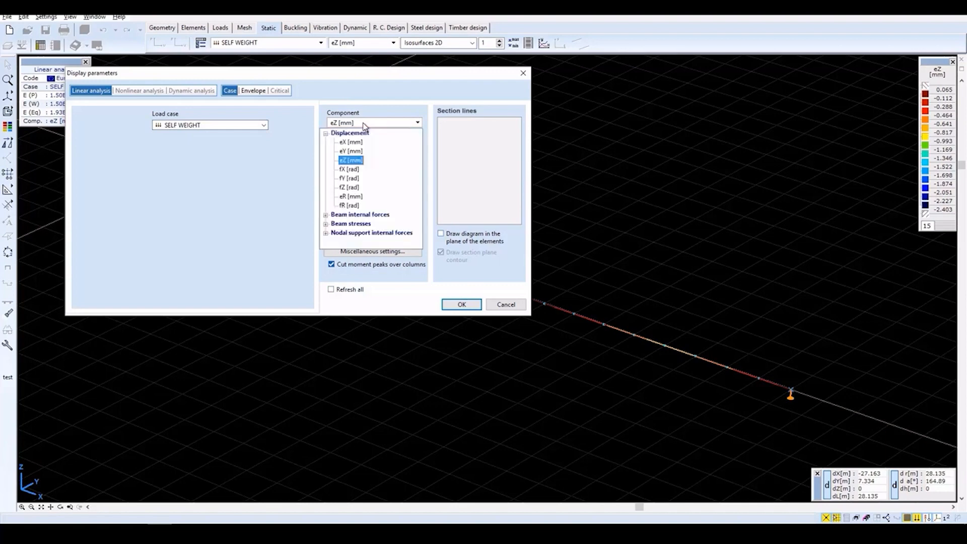
click(350, 161)
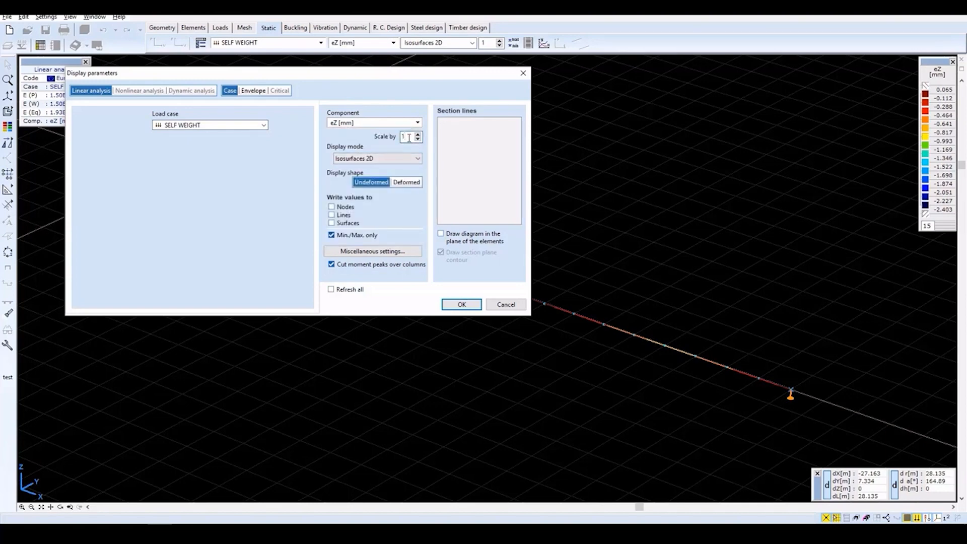
text(0)
click(389, 158)
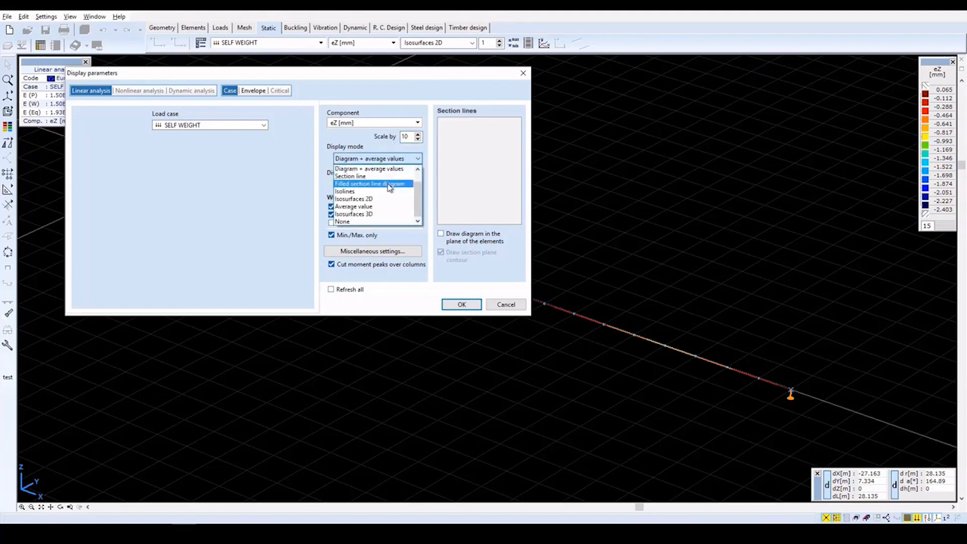
scroll(419, 174, up, 2)
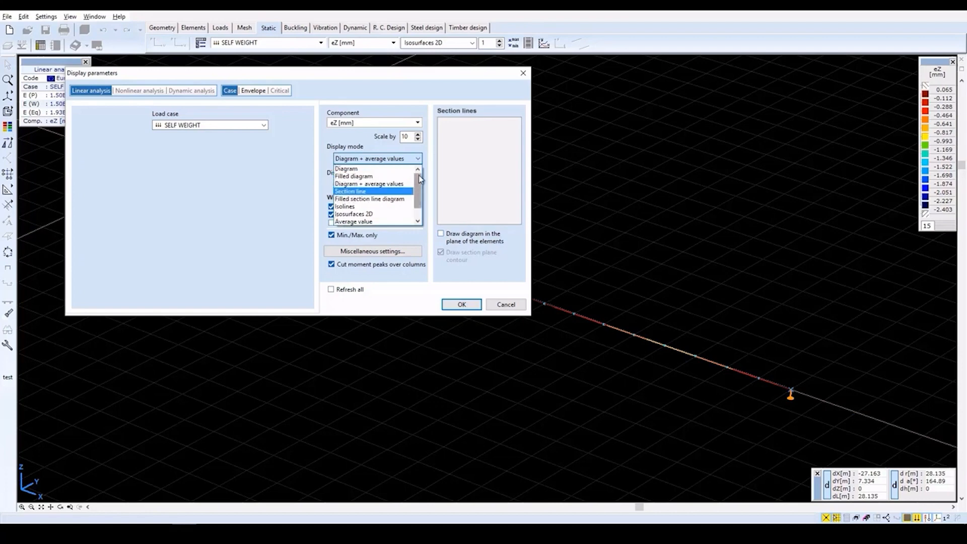
click(373, 169)
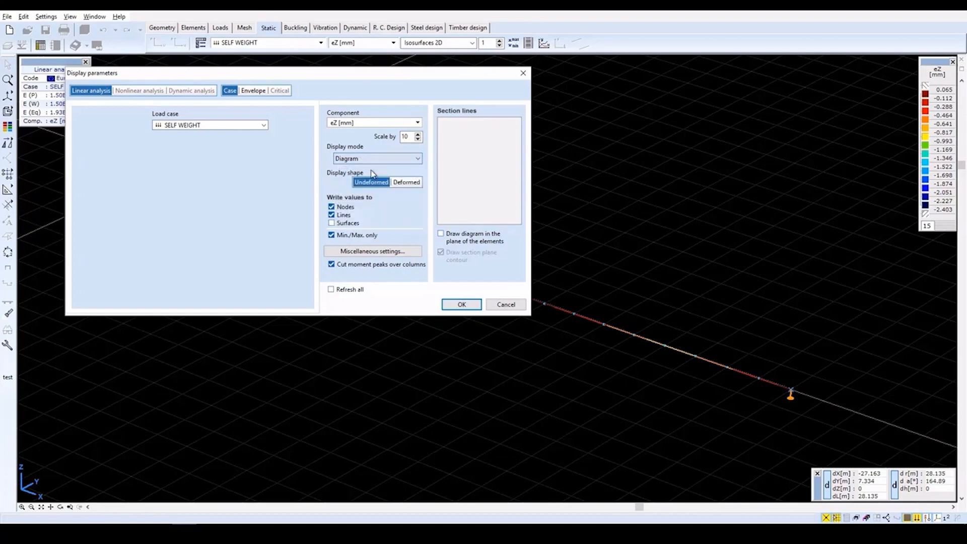
click(462, 305)
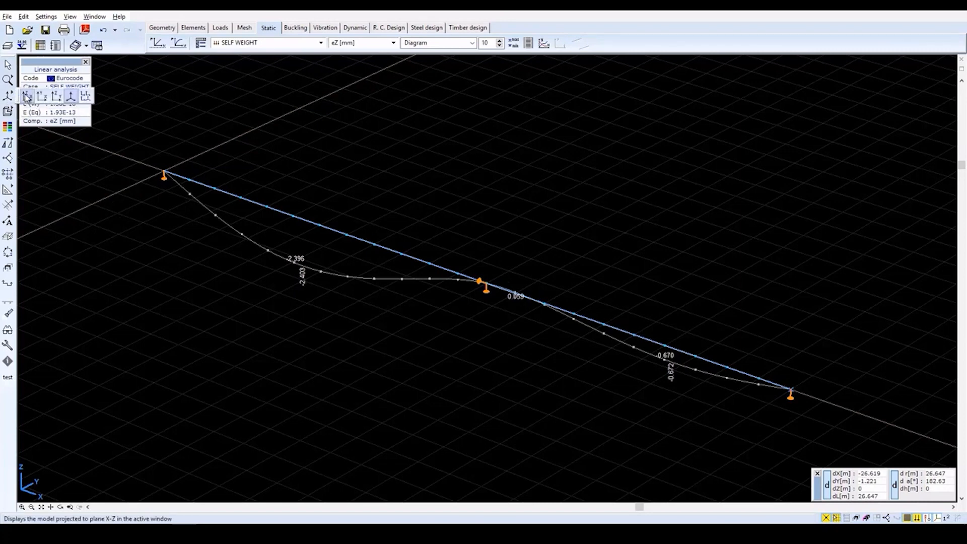
Show the beam's displacement diagram projected to the X-Z plane with the diagram scale set to 1
click(26, 97)
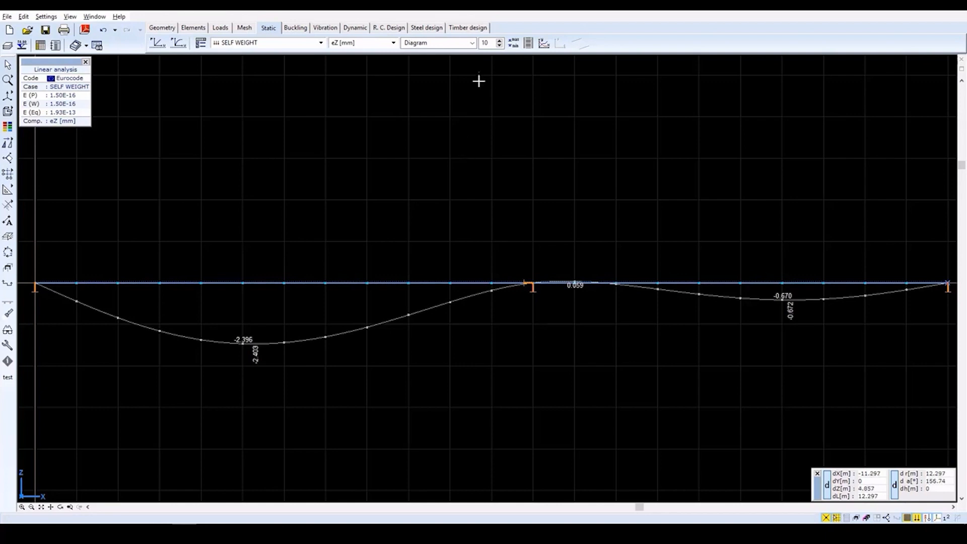
click(491, 43)
key(BackSpace)
key(Return)
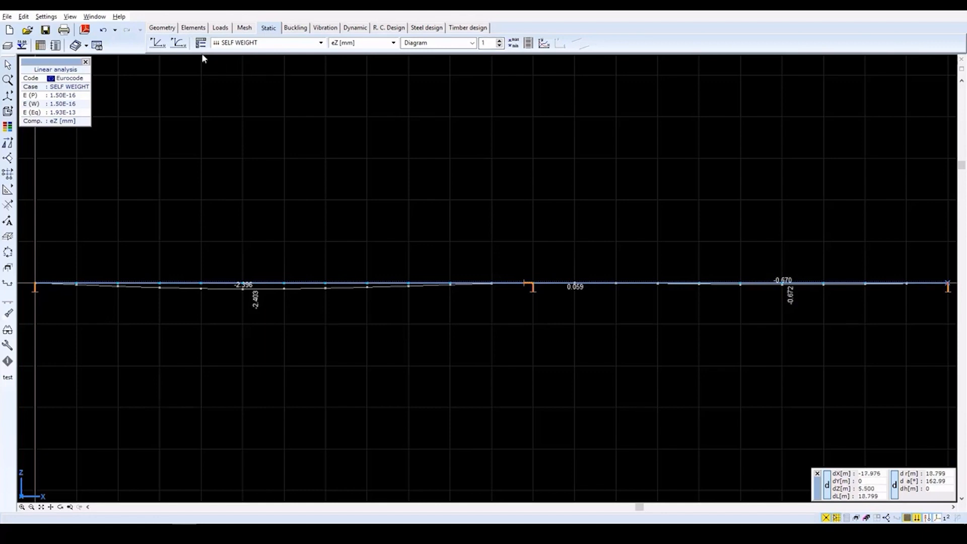
Show the eZ displacements for combination Co.#1 (ULS) and locate the model's minimum and maximum eZ
click(233, 44)
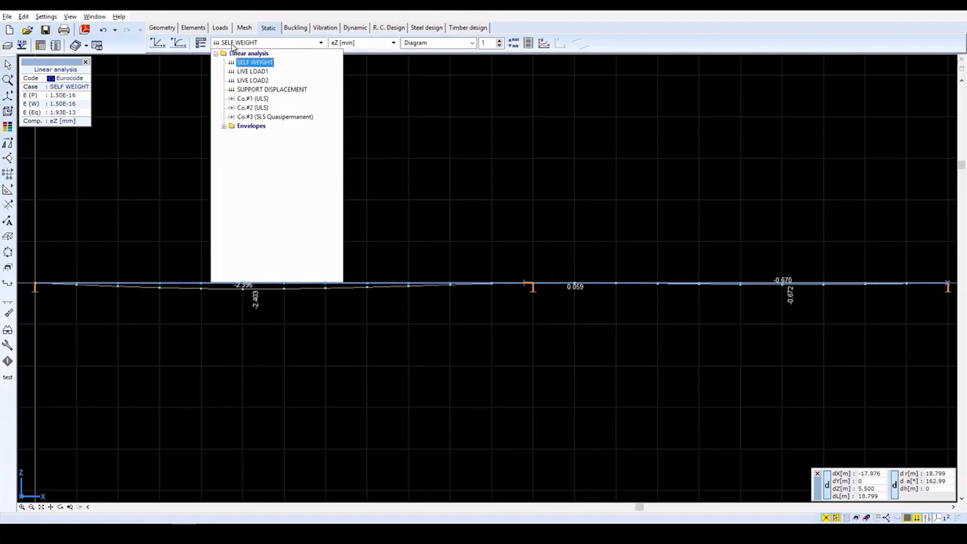
click(252, 99)
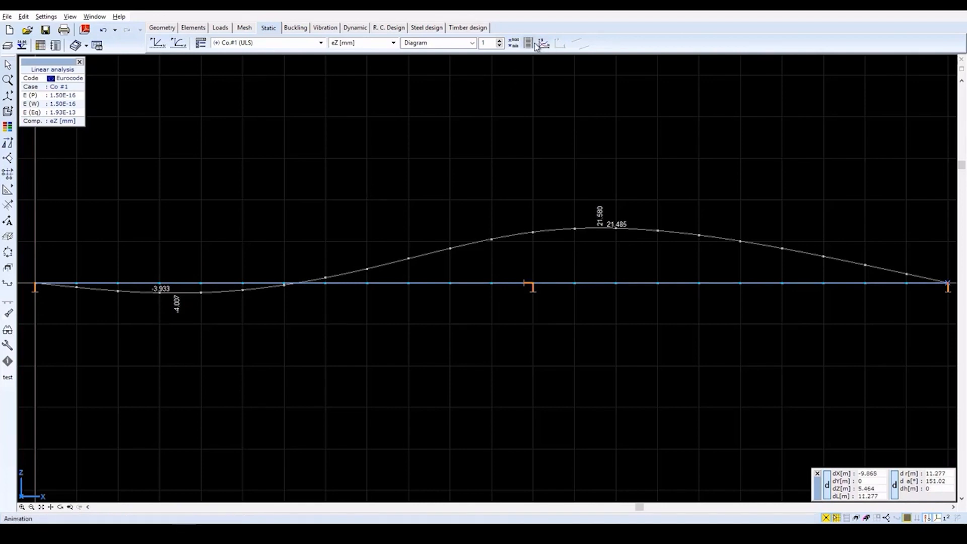
click(513, 45)
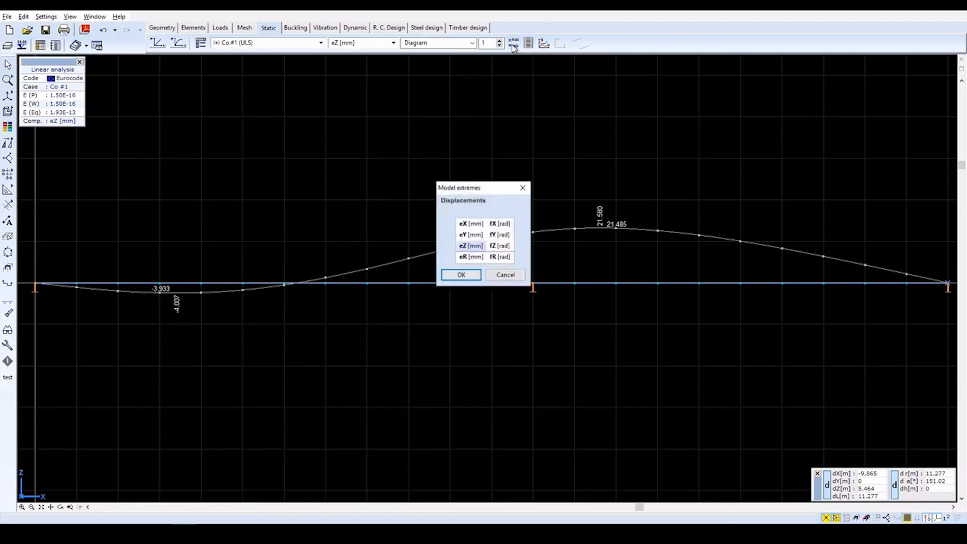
double_click(474, 254)
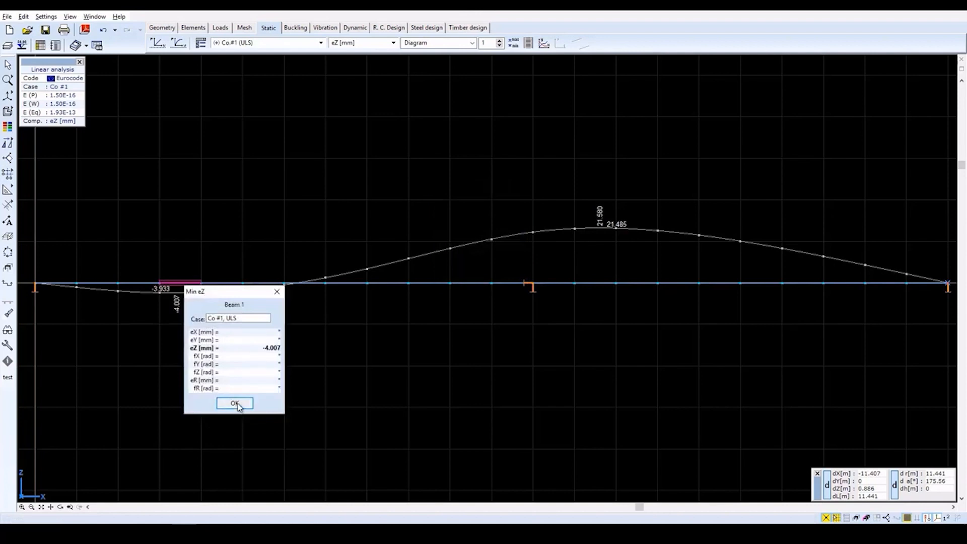
click(236, 403)
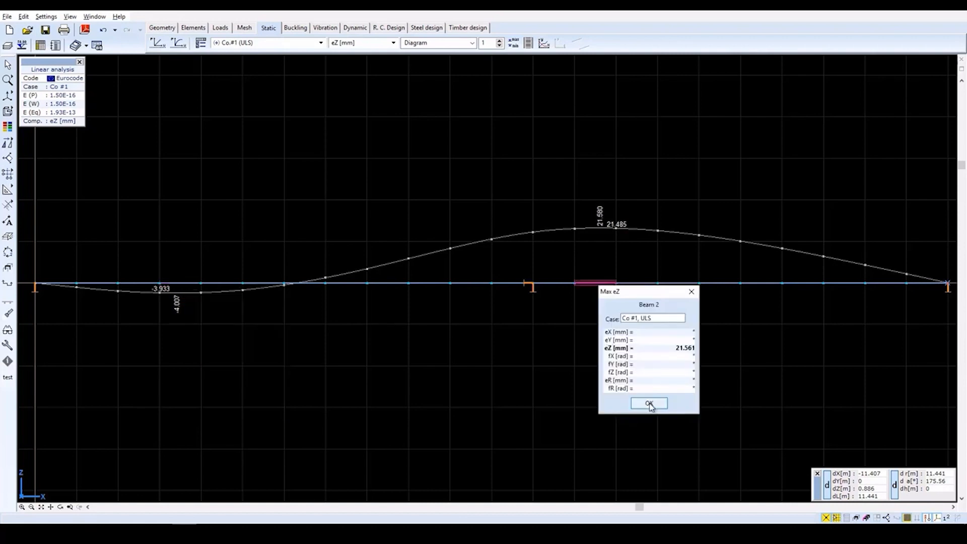
click(649, 404)
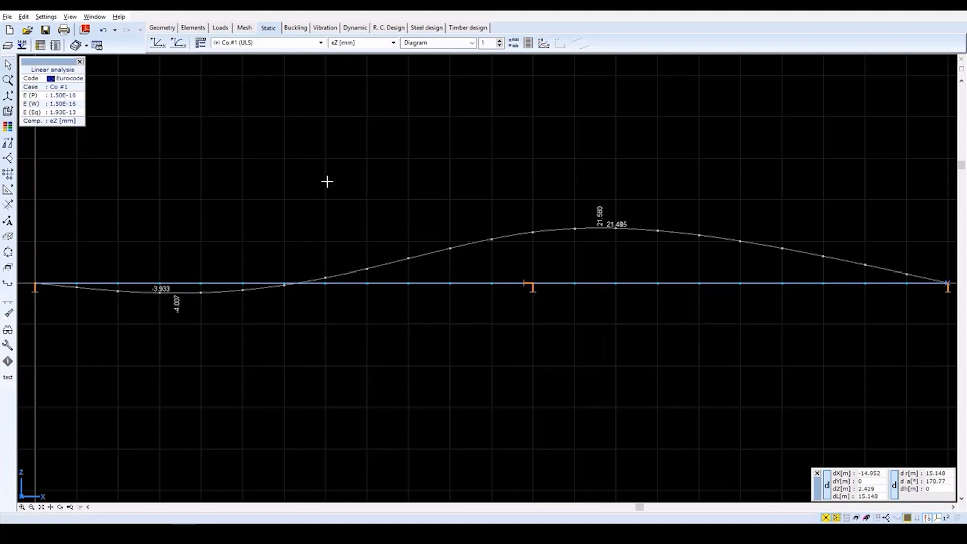
Display the beam internal force My as a bending moment diagram for Co.#1 (ULS)
click(368, 44)
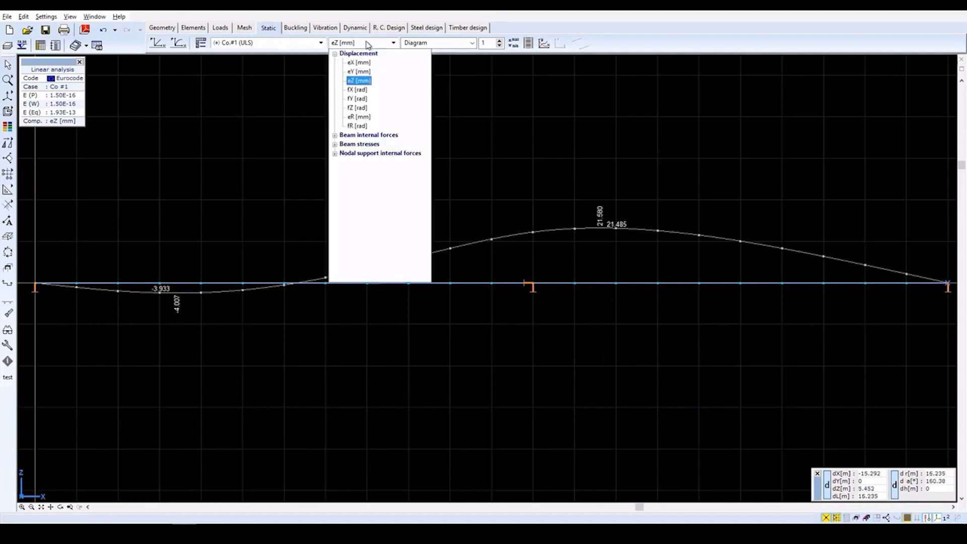
click(375, 138)
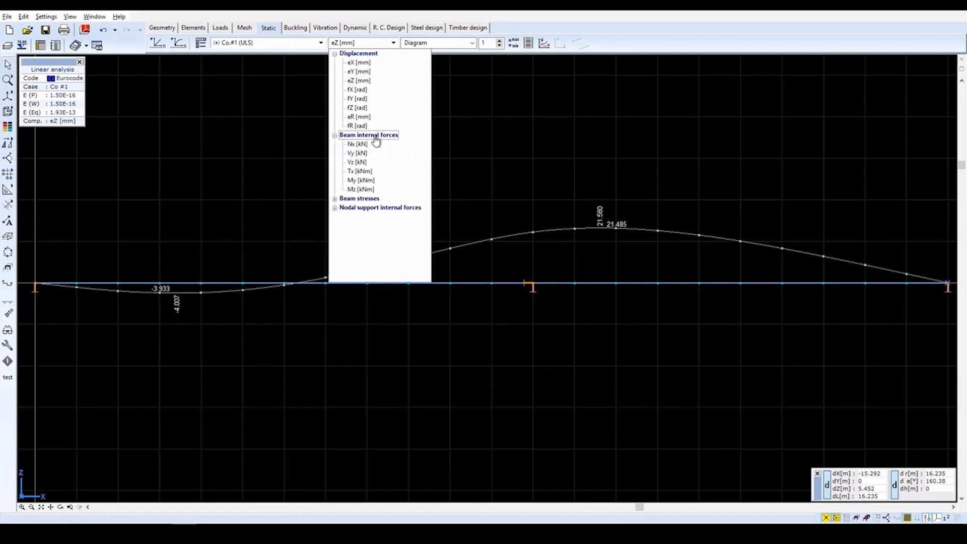
click(361, 181)
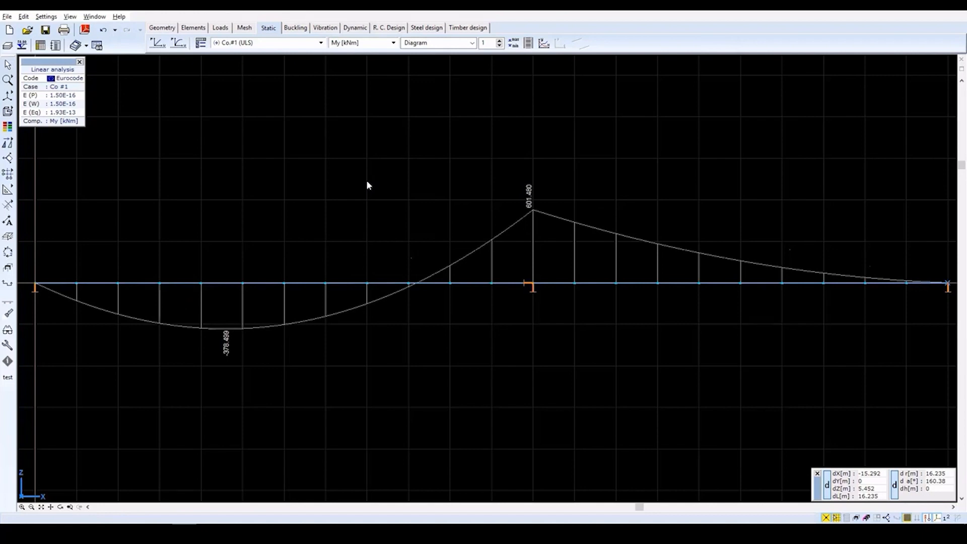
Examine the My bending moment diagram for Co.#2 (ULS) and return to Co.#1 (ULS)
click(272, 47)
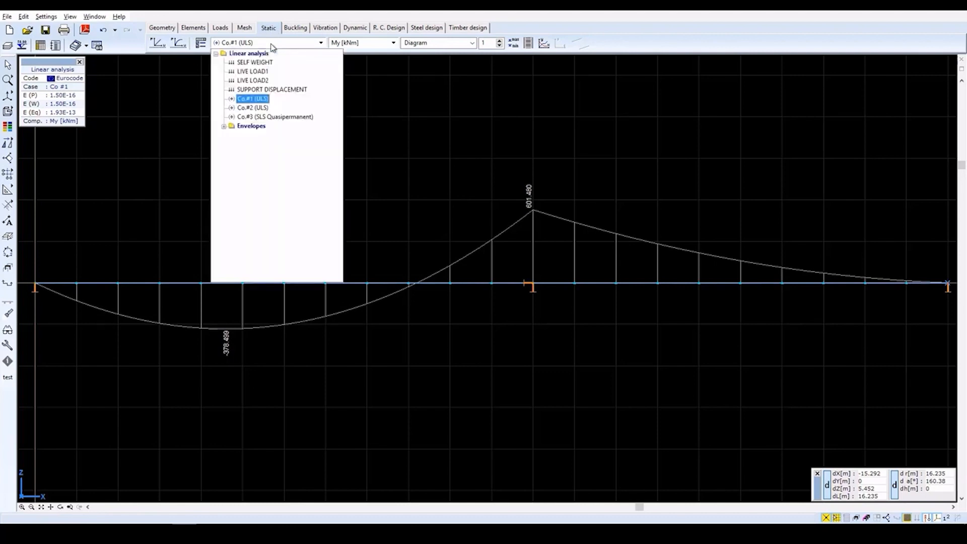
click(252, 108)
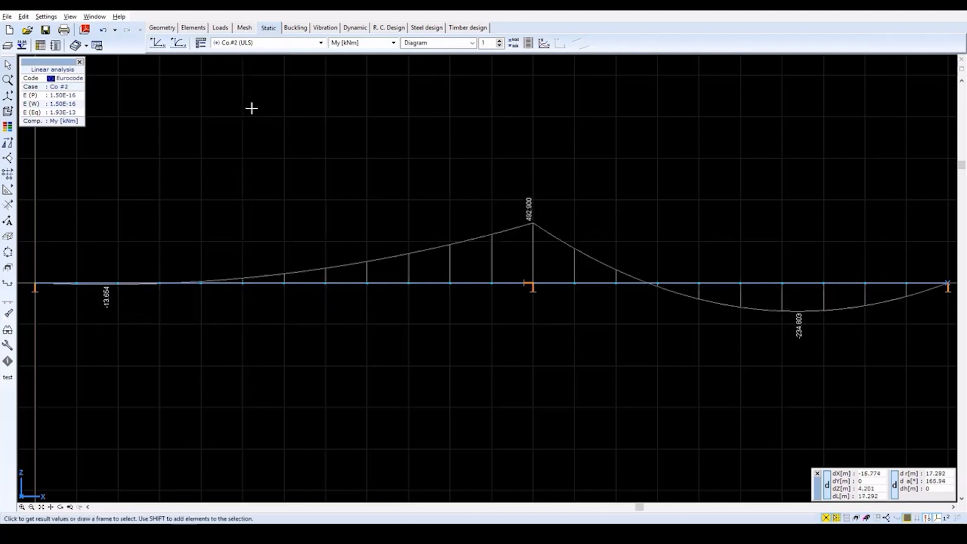
click(257, 45)
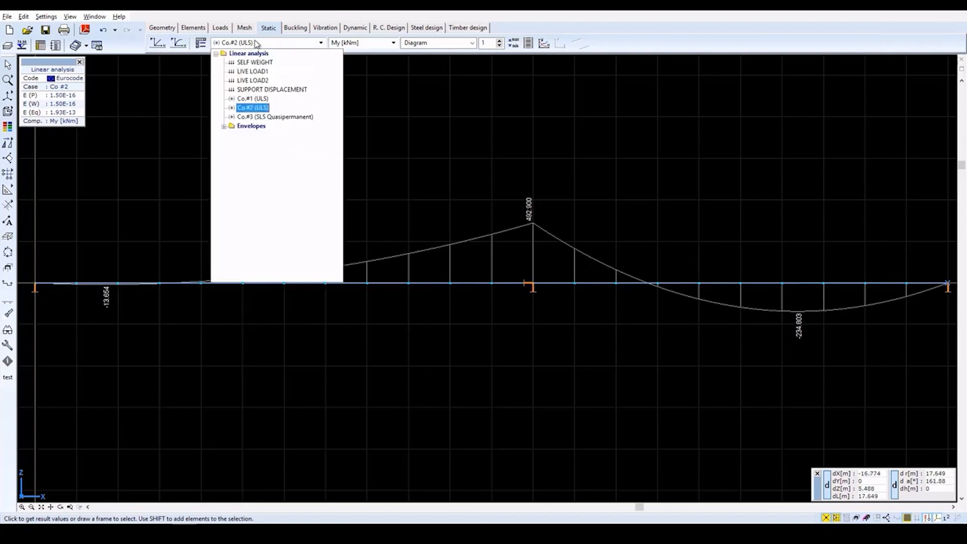
click(254, 99)
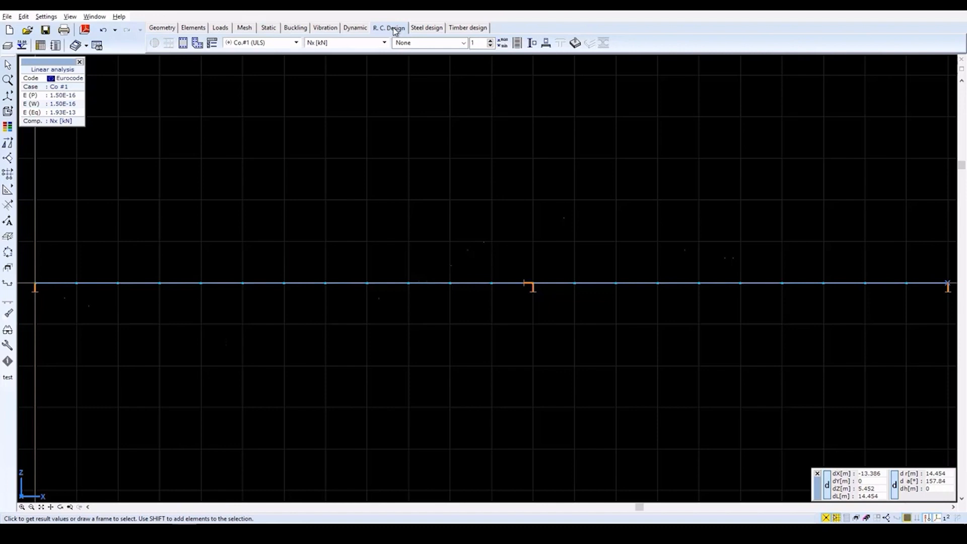
Start the R.C. beam reinforcement design for all the beam elements and bring up the reinforcement parameters
click(546, 44)
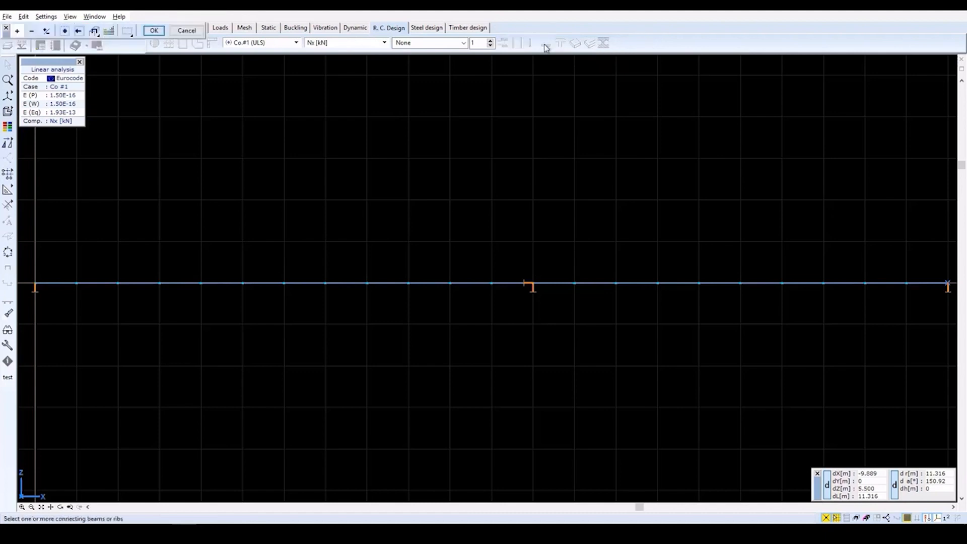
click(65, 31)
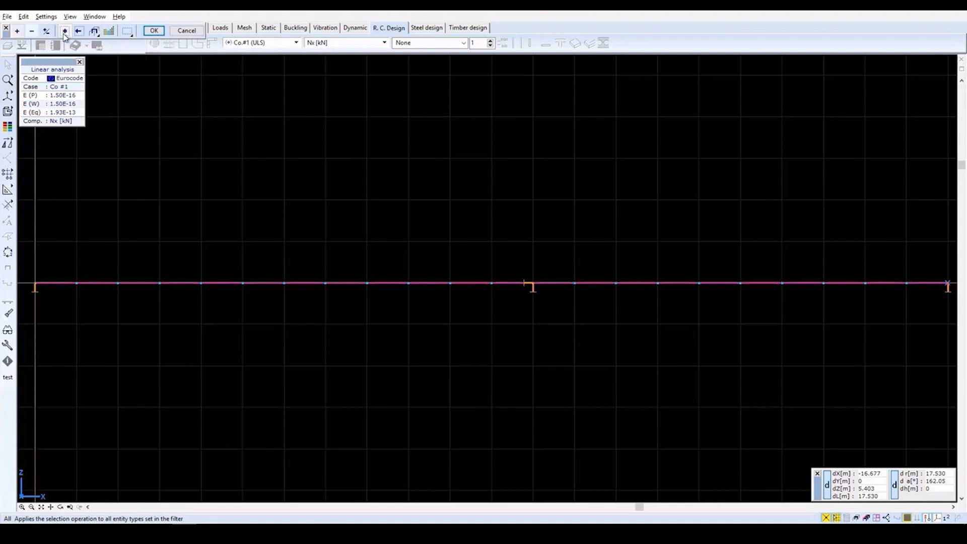
click(153, 31)
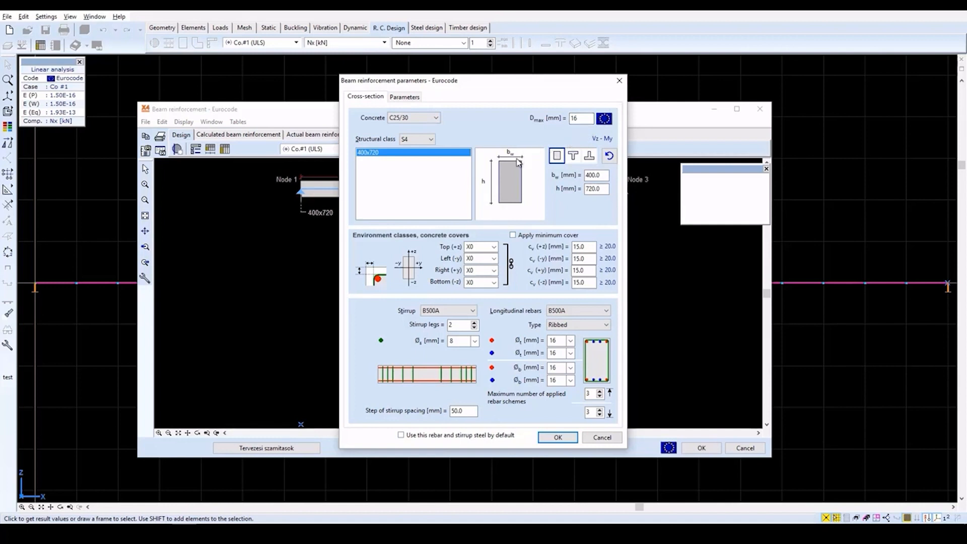
Set environment class XC1 commonly for all four sides of the section and apply the minimum concrete cover
click(493, 247)
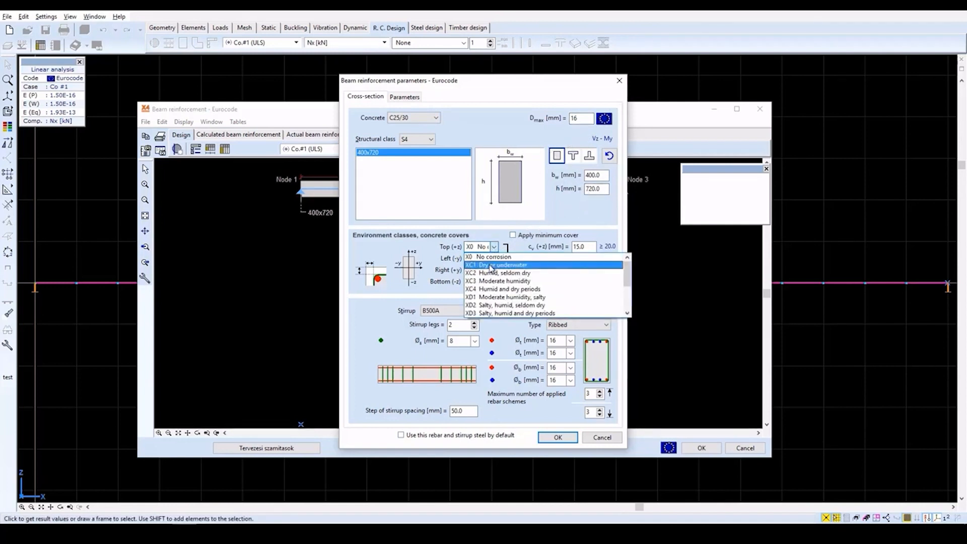
click(504, 265)
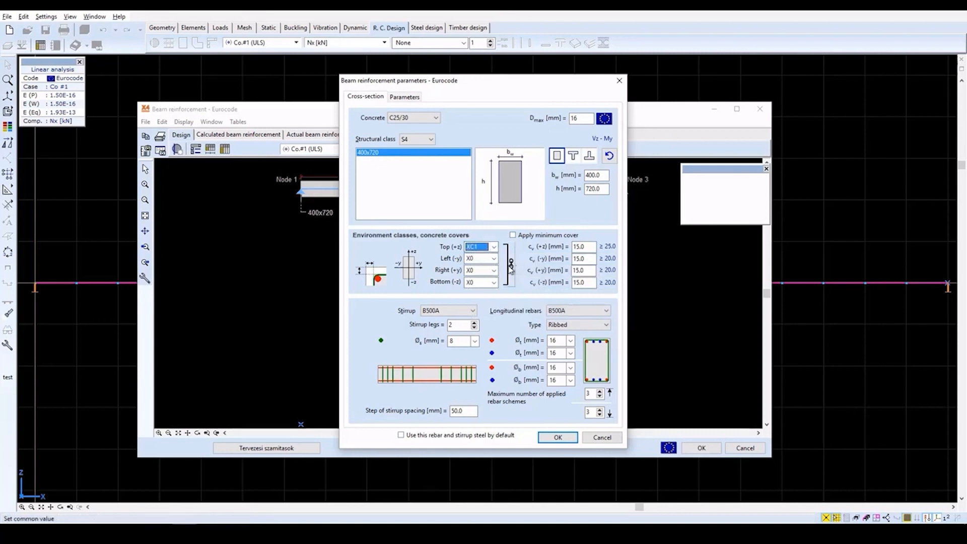
click(511, 265)
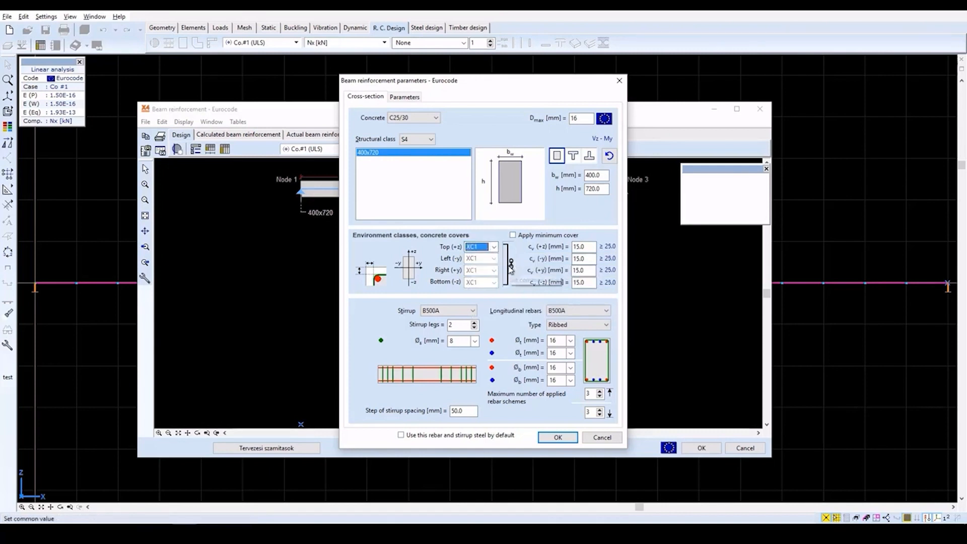
click(513, 235)
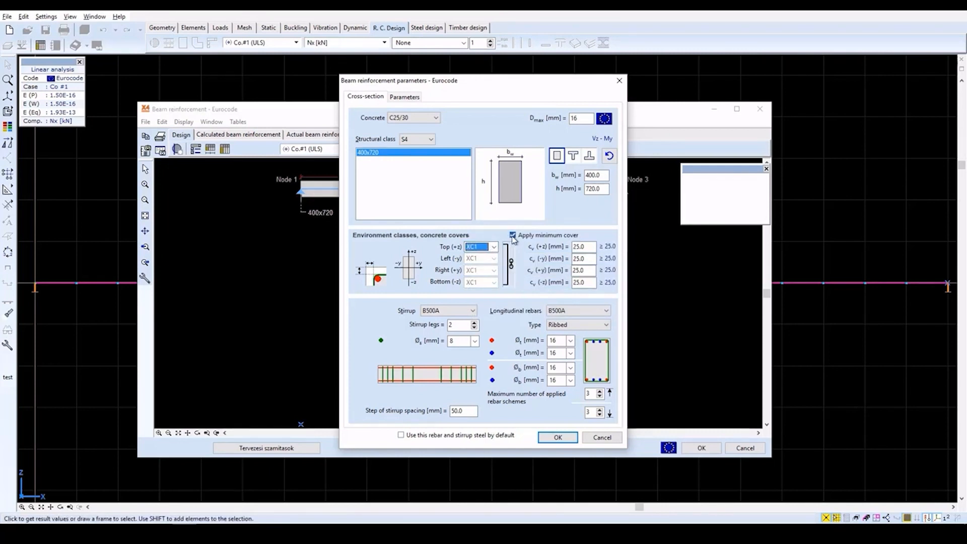
Set the stirrups to B500B steel with a 10 mm diameter and the longitudinal rebars to B500B steel
click(473, 312)
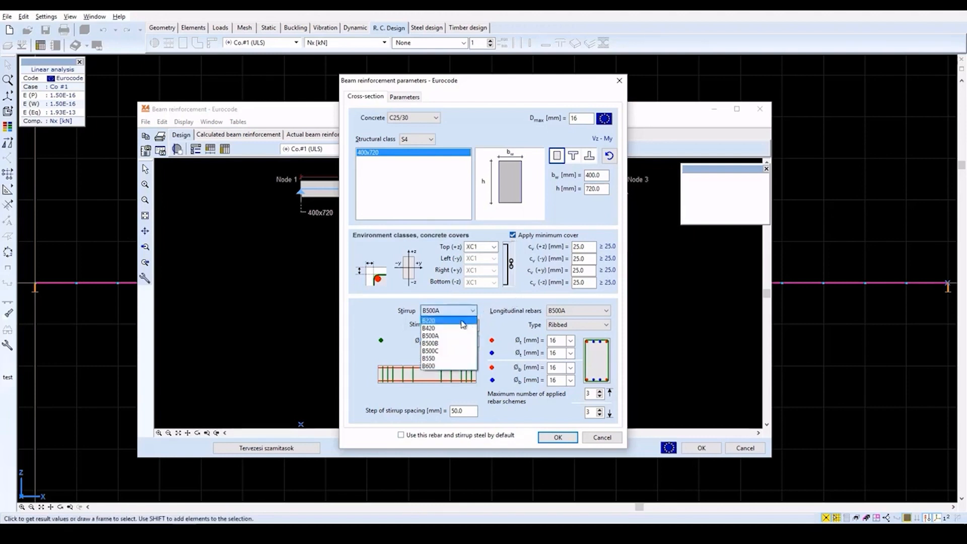
click(443, 343)
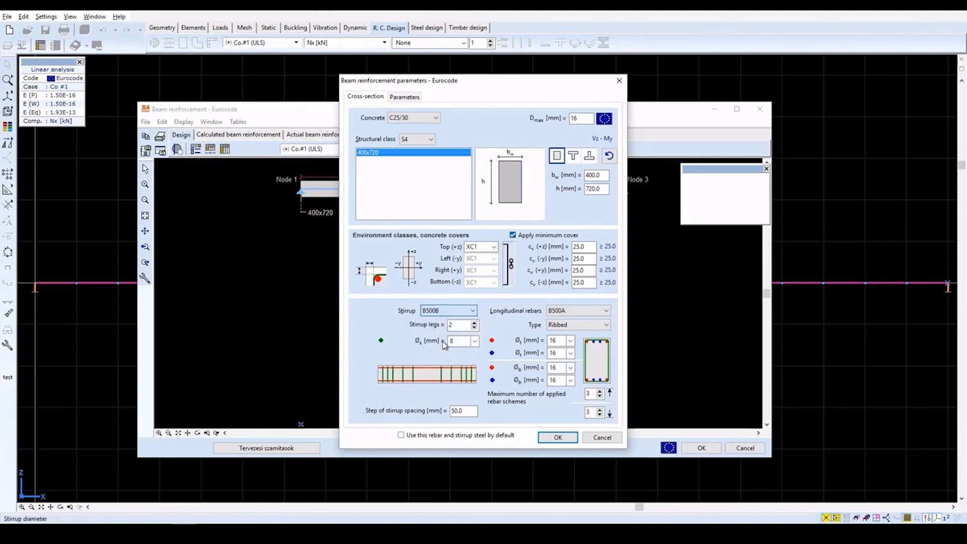
click(475, 341)
click(466, 360)
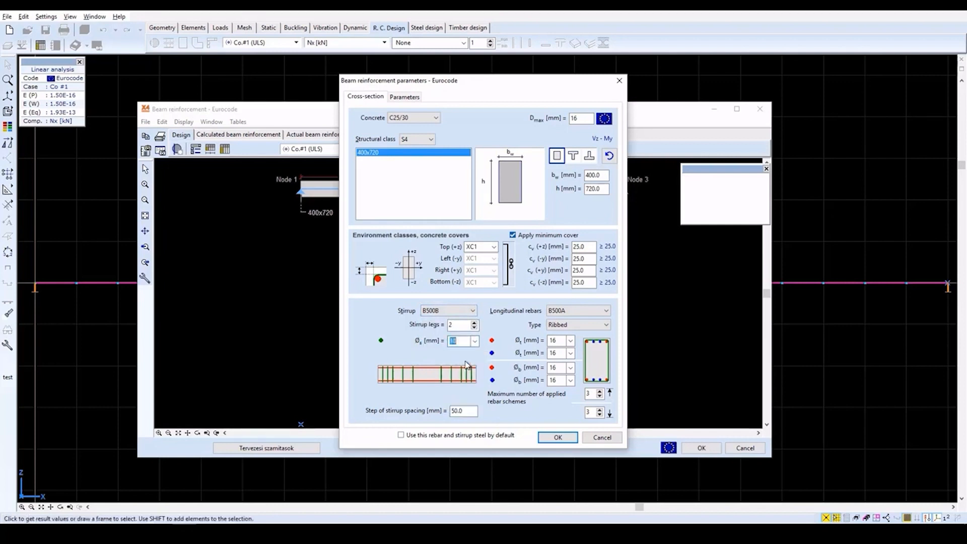
click(606, 312)
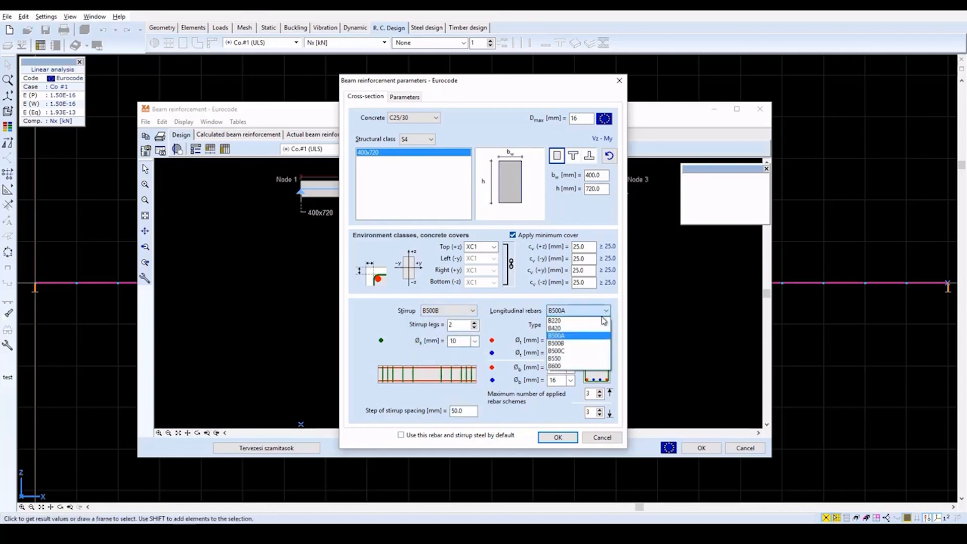
click(593, 343)
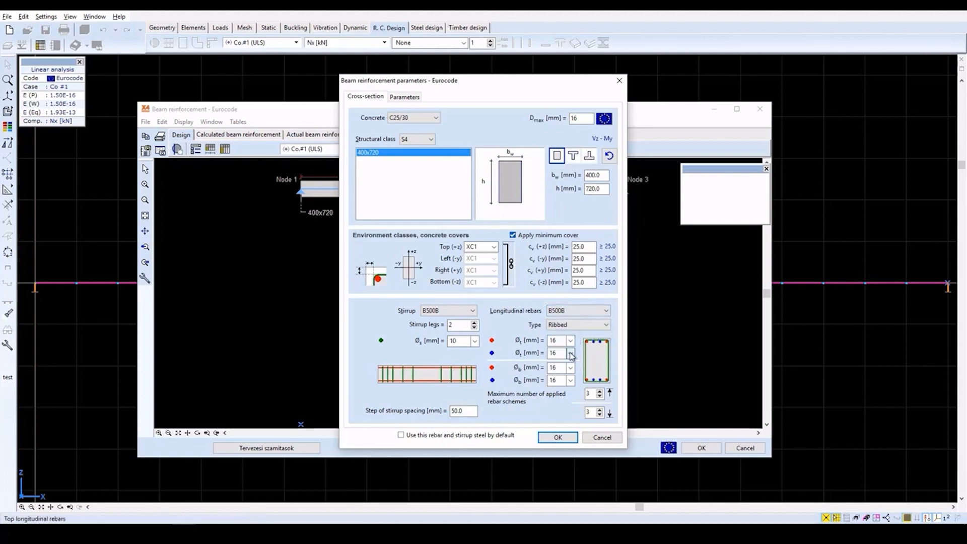
Set the top intermediate longitudinal rebars to 25 mm diameter and both the bottom corner and intermediate rebars to 25 mm
click(570, 353)
click(560, 402)
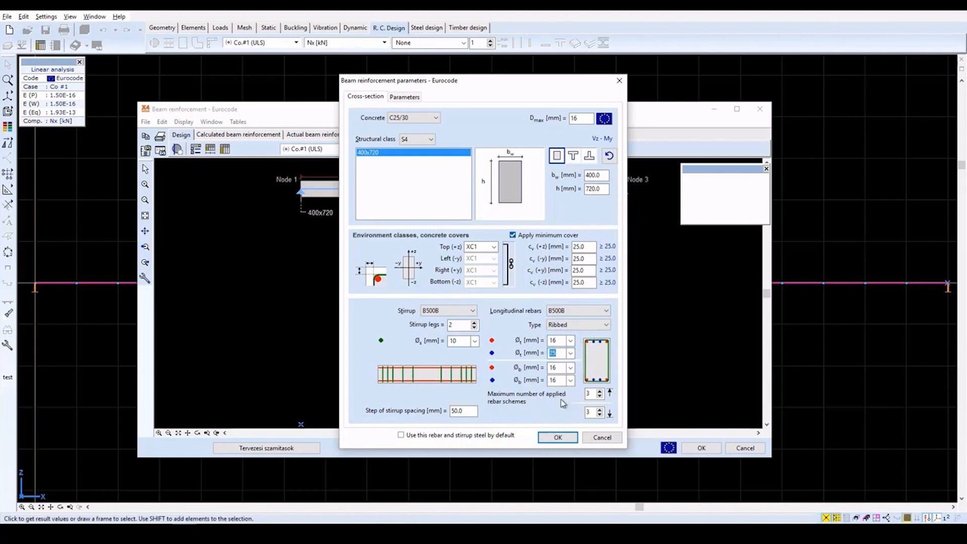
click(570, 368)
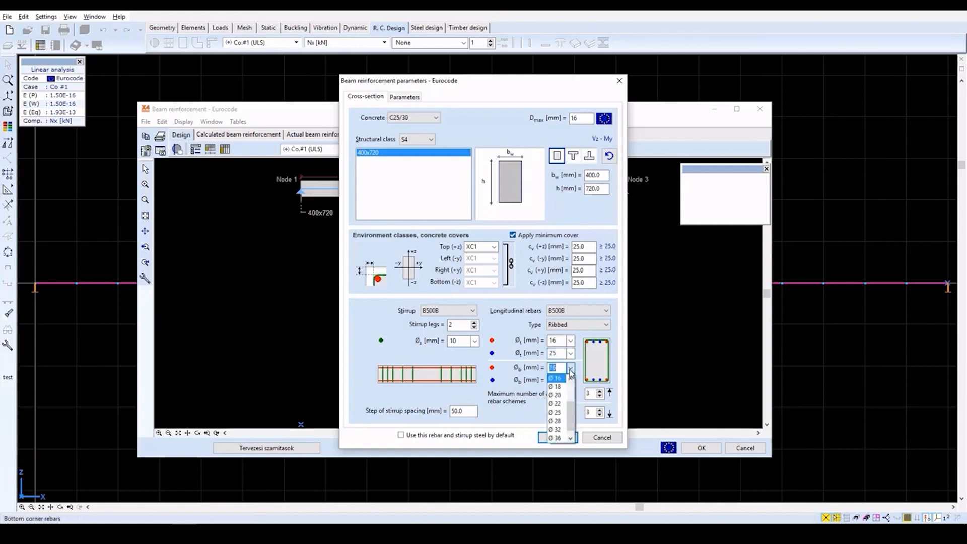
click(557, 413)
click(571, 382)
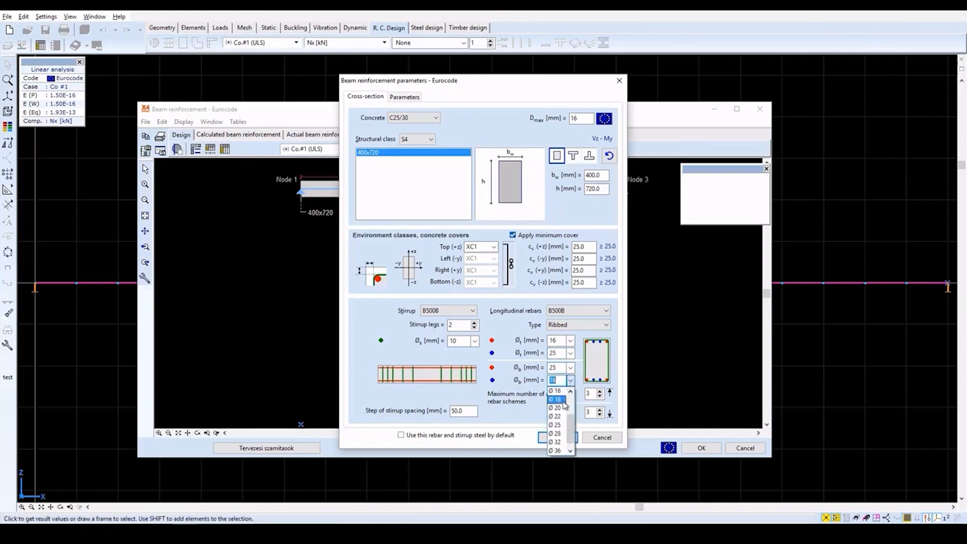
click(561, 426)
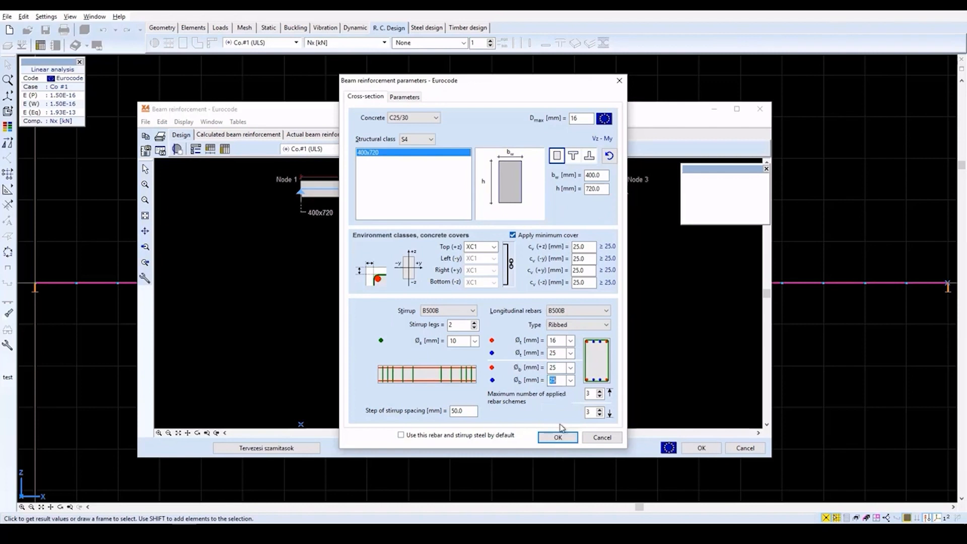
Disable shear force reduction at supports, and have cracking increase reinforcement by limiting crack width and account for concrete tensile strength
click(411, 99)
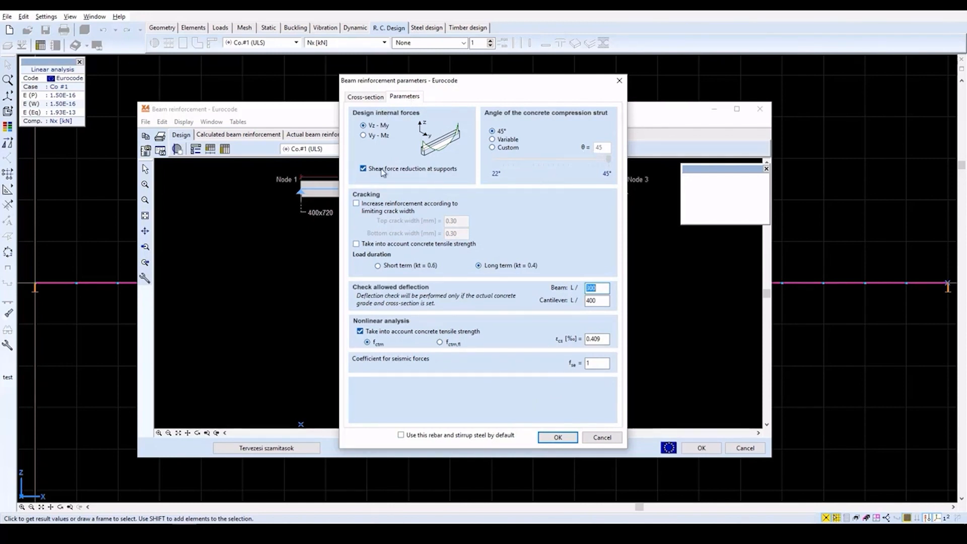
click(364, 169)
click(357, 203)
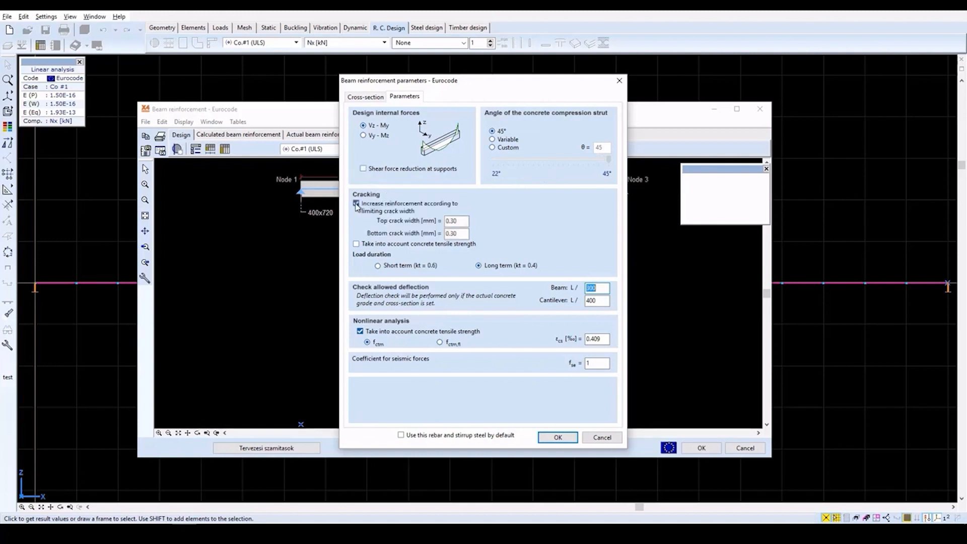
click(356, 245)
Set the allowed beam deflection to L/250 and apply the beam reinforcement parameters
text(250)
click(558, 437)
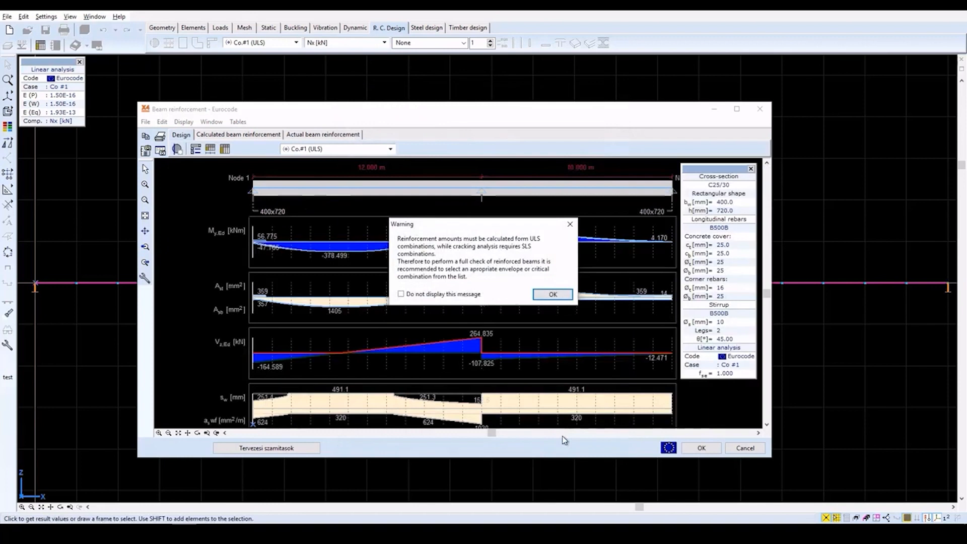
click(553, 295)
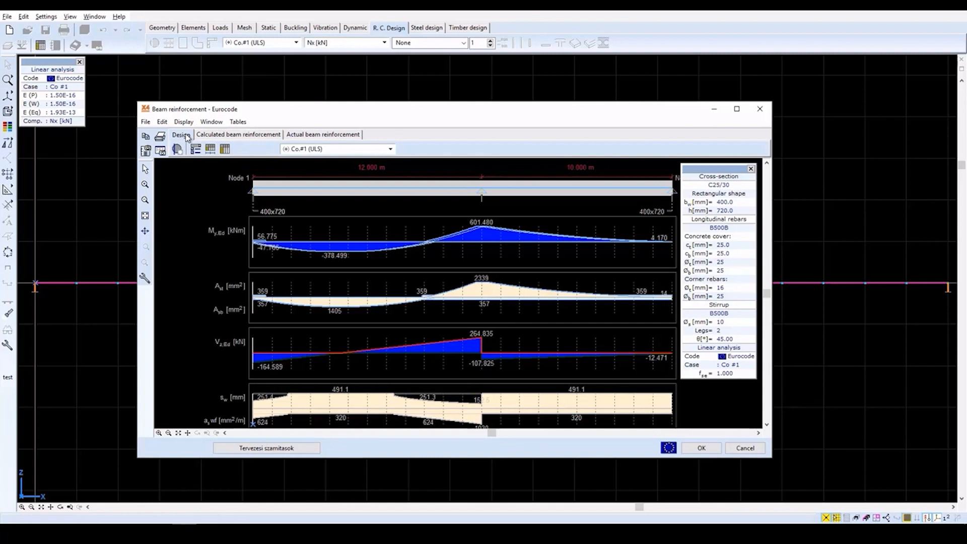
Examine the calculated beam reinforcement diagrams for Co.#1 (ULS) and check which result diagrams are set to display
click(225, 135)
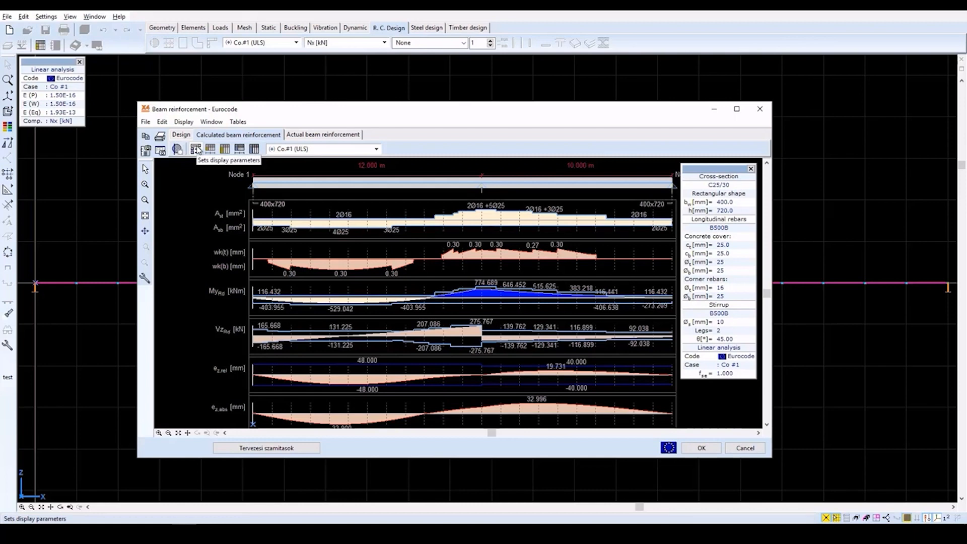
click(196, 150)
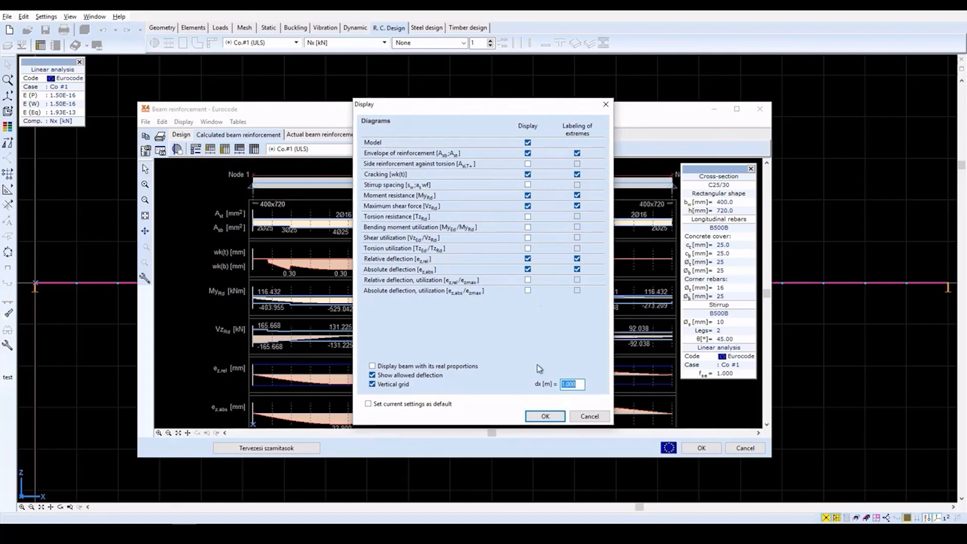
click(545, 415)
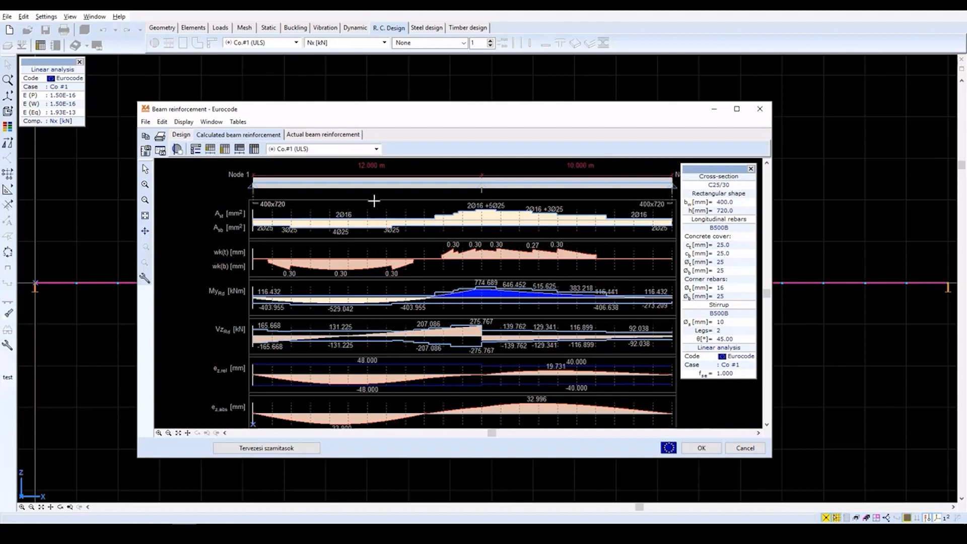
View the actual beam reinforcement for the ULS Envelope Min,Max
click(342, 136)
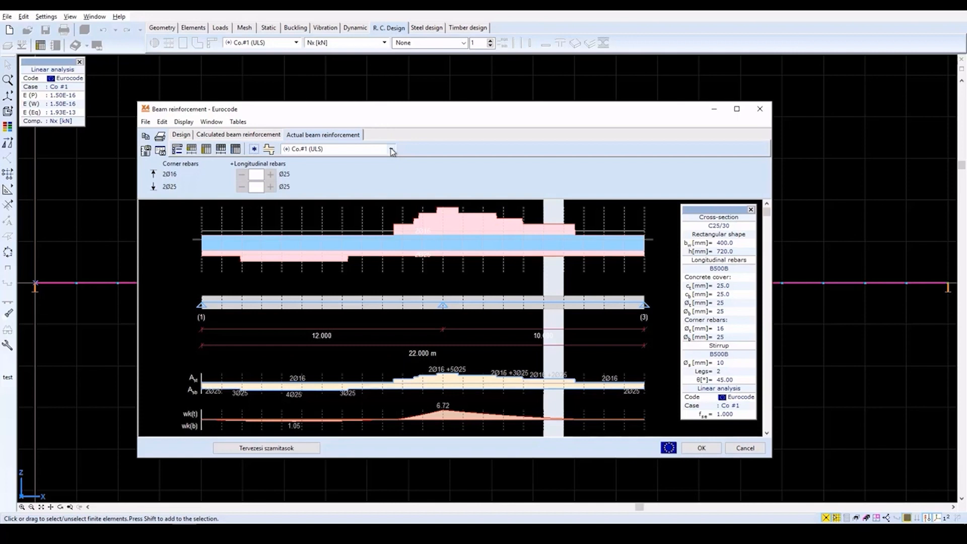
click(391, 150)
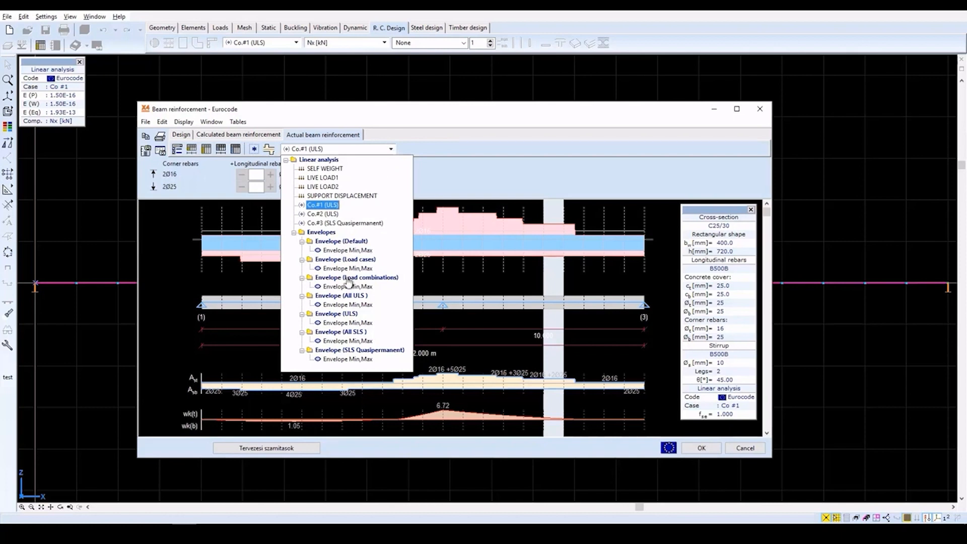
click(346, 325)
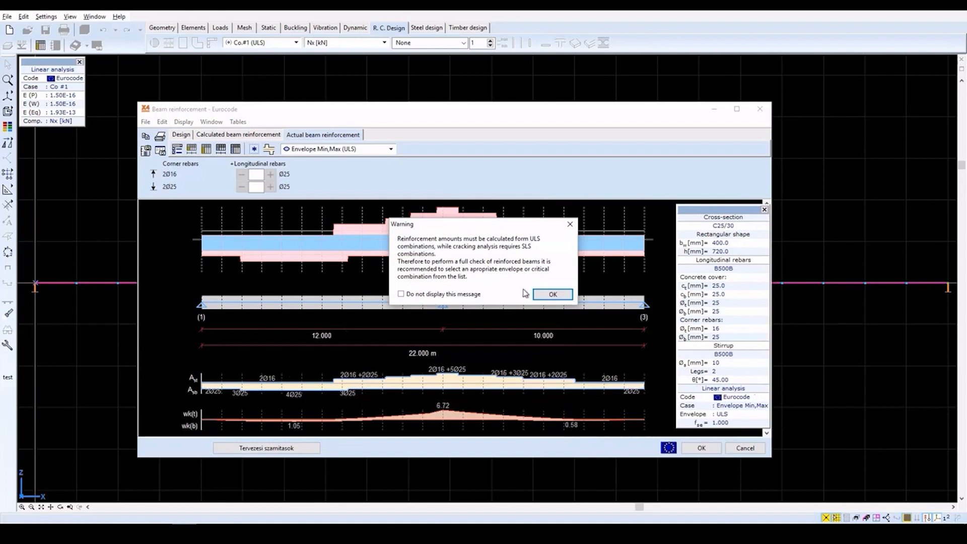
click(551, 295)
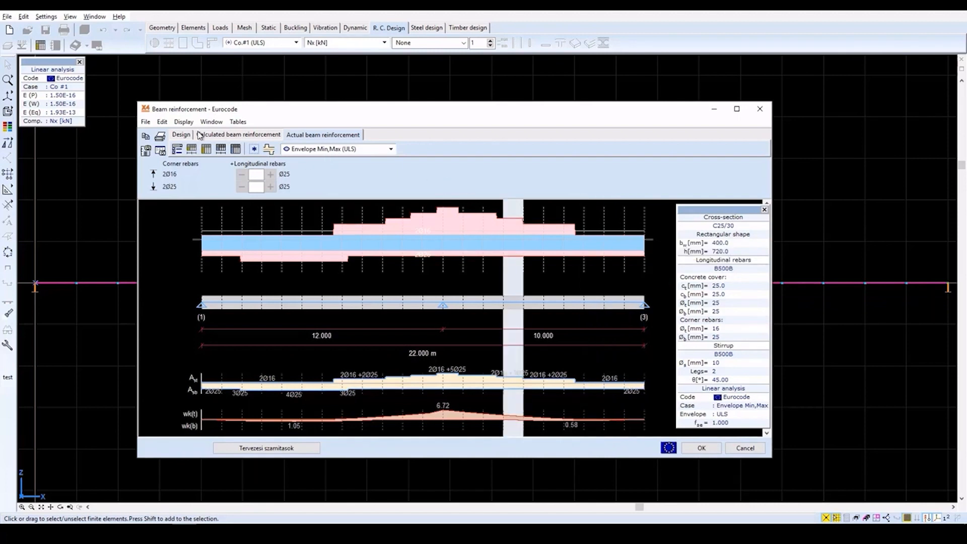
Switch the actual beam reinforcement results to Co.#3 (SLS Quasipermanent)
click(310, 150)
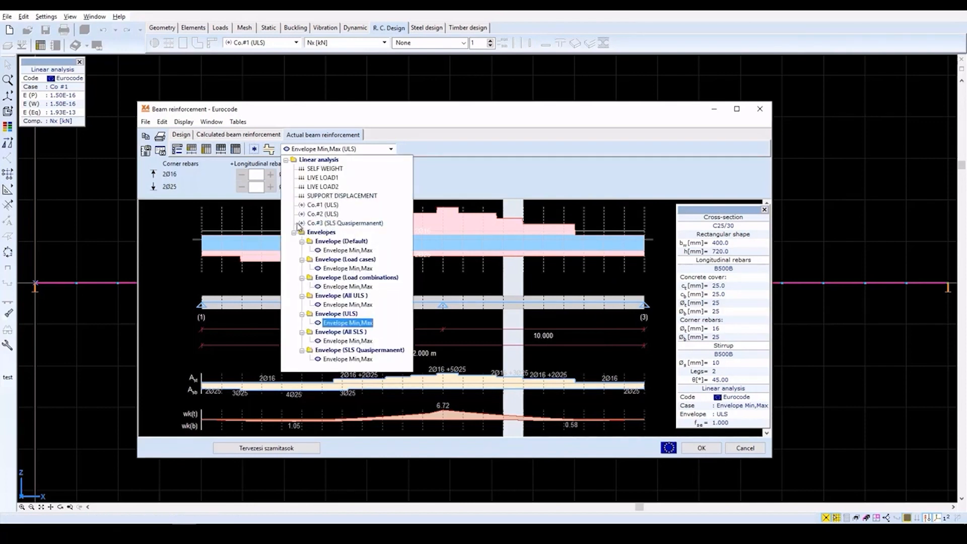
click(329, 223)
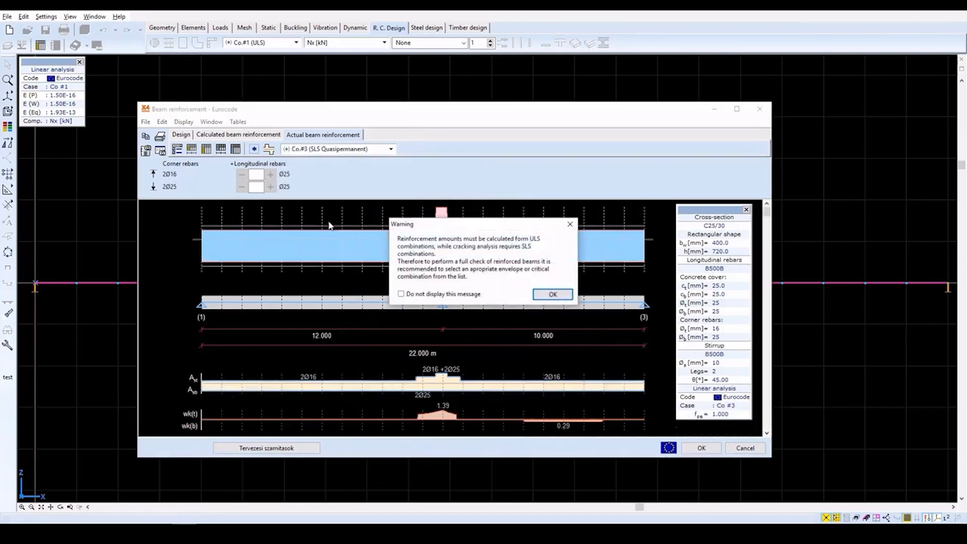
click(550, 294)
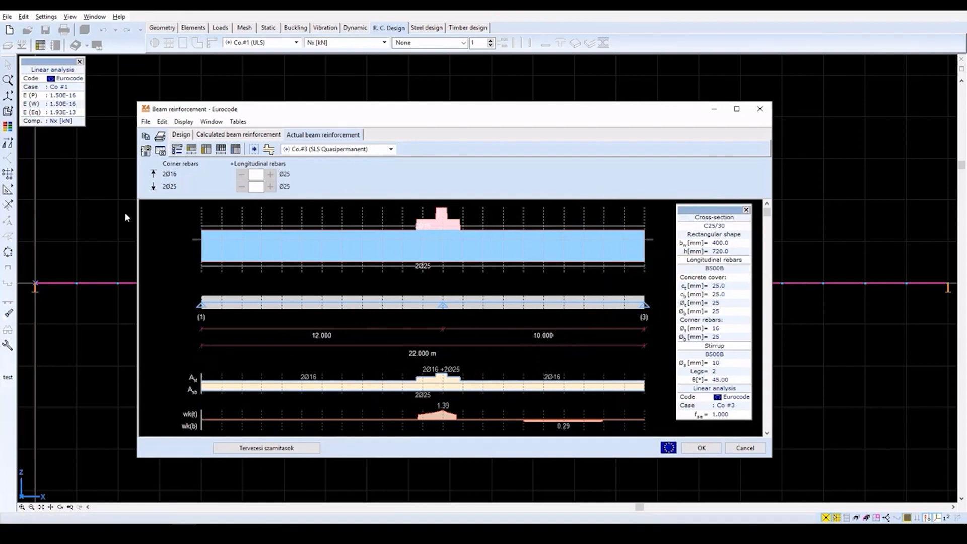
Hide the reinforcement envelope, moment resistance, maximum shear force and relative deflection diagrams, keeping cracking and absolute deflection displayed
click(177, 150)
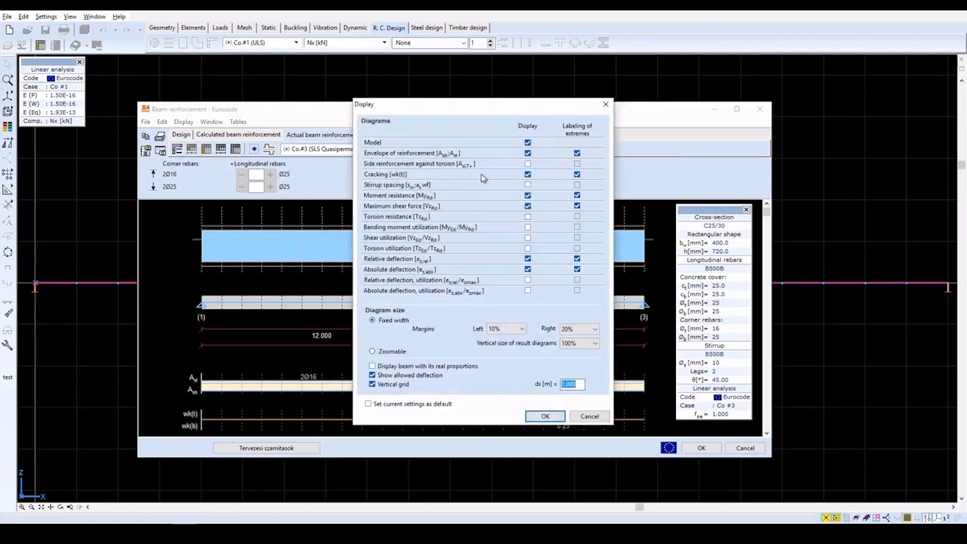
click(528, 154)
click(528, 197)
click(528, 207)
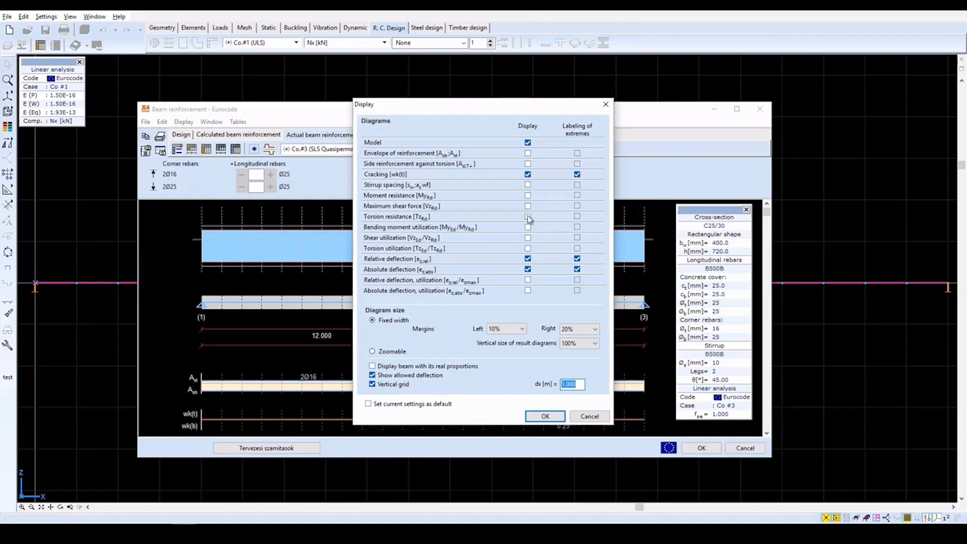
click(528, 259)
click(545, 417)
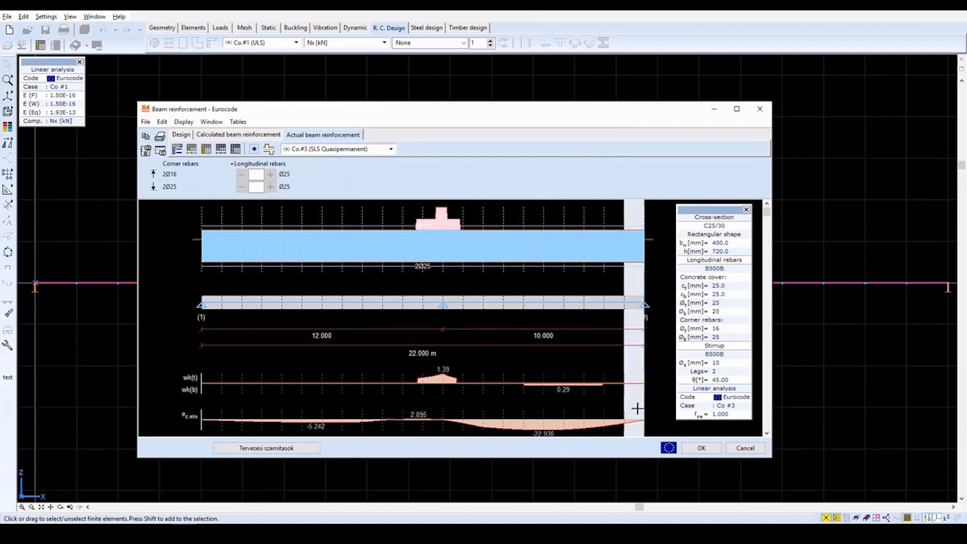